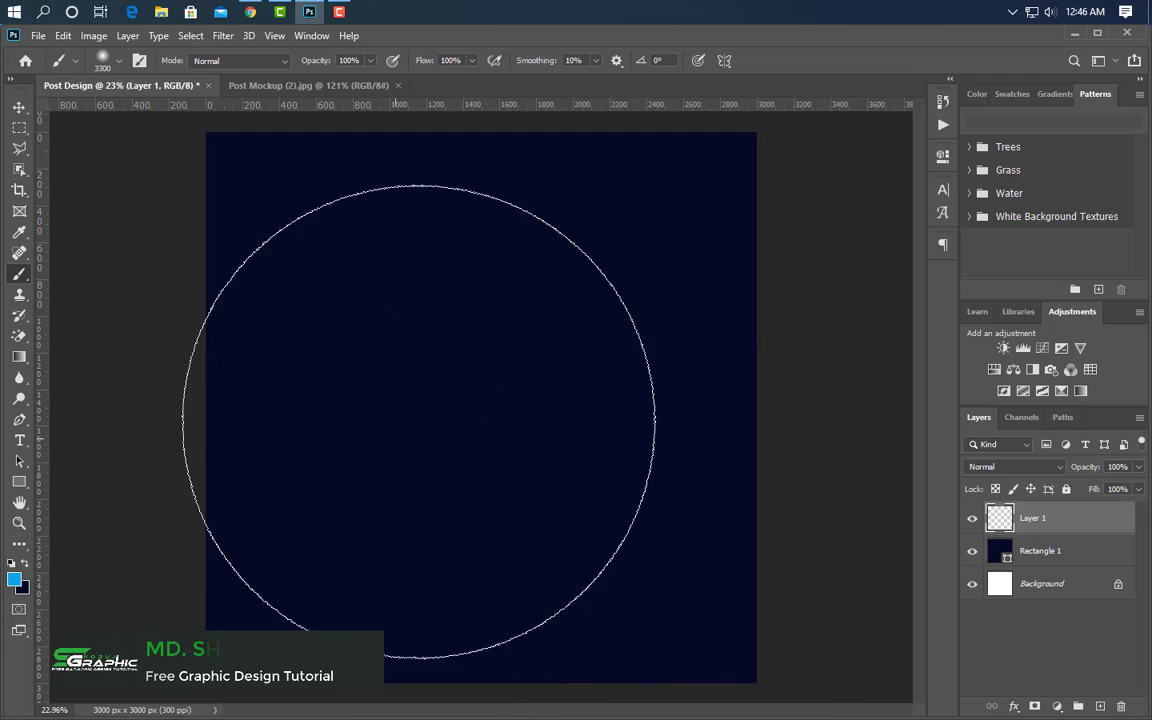
Paint one large, soft light-blue glow at the centre of the dark navy canvas on Layer 1 with the Brush tool.
{"action": "left_click", "coordinate": [479, 406]}
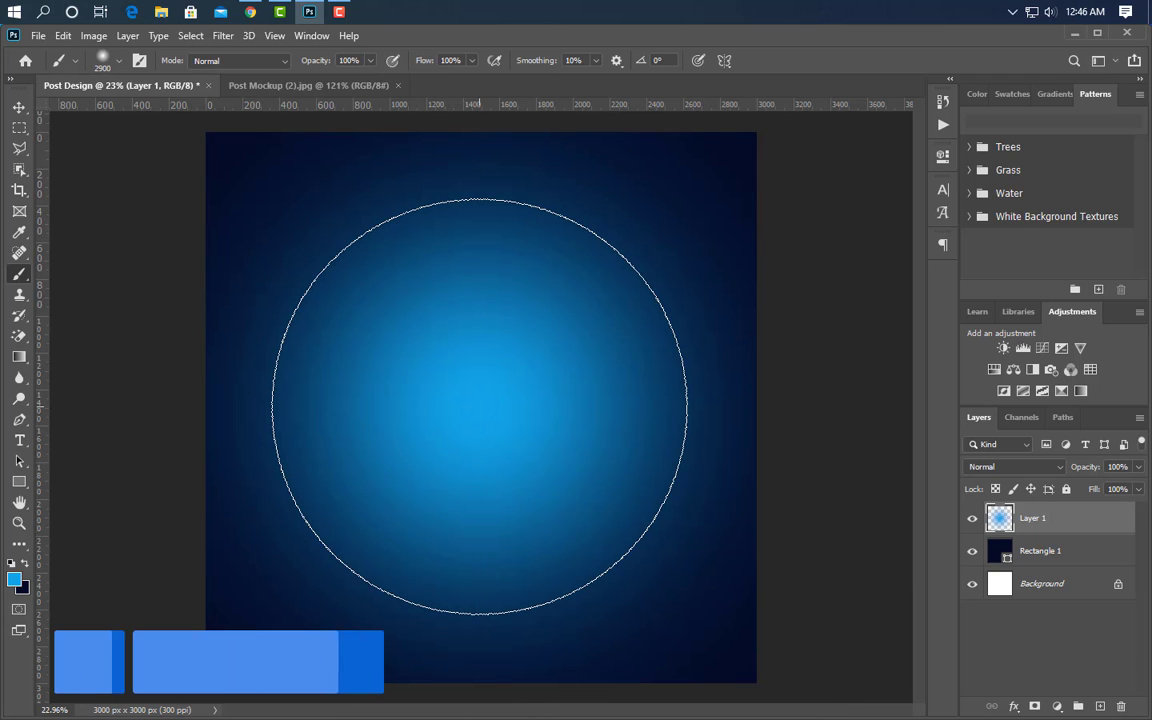
{"action": "left_click", "coordinate": [19, 108]}
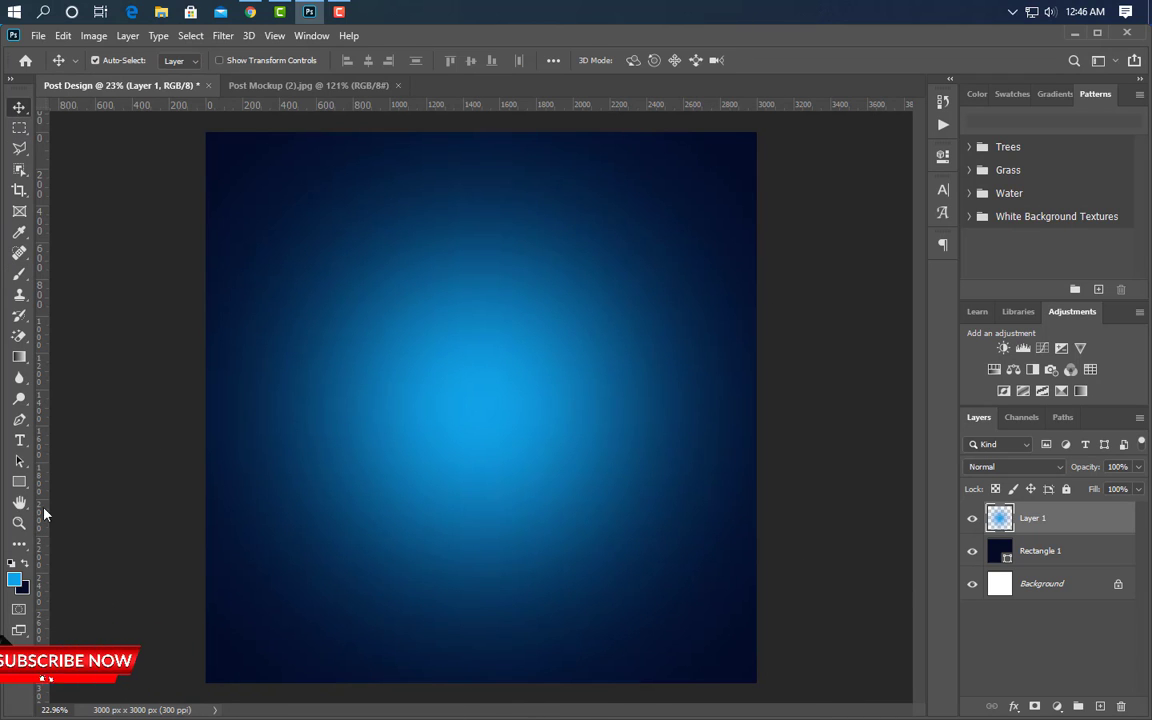
Draw a light-blue horizontal bar about 2326 px long and 153 px thick with fully rounded ends.
{"action": "left_click", "coordinate": [19, 481]}
{"action": "left_click_drag", "start_coordinate": [305, 334], "coordinate": [735, 362]}
{"action": "left_click_drag", "start_coordinate": [710, 310], "coordinate": [842, 318]}
{"action": "left_click", "coordinate": [898, 151]}
Rotate the rounded bar 90° to vertical and place it in the left part of the canvas, about midway in height.
{"action": "key", "text": "ctrl+t"}
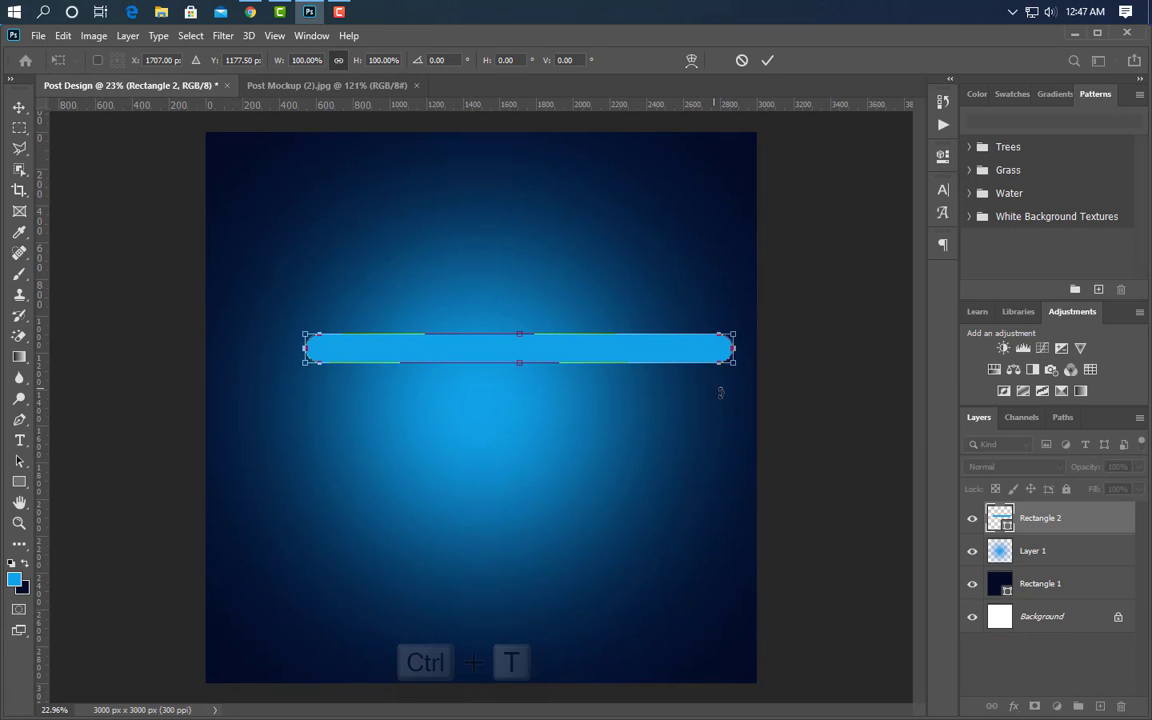
{"action": "right_click", "coordinate": [652, 395]}
{"action": "left_click", "coordinate": [694, 587]}
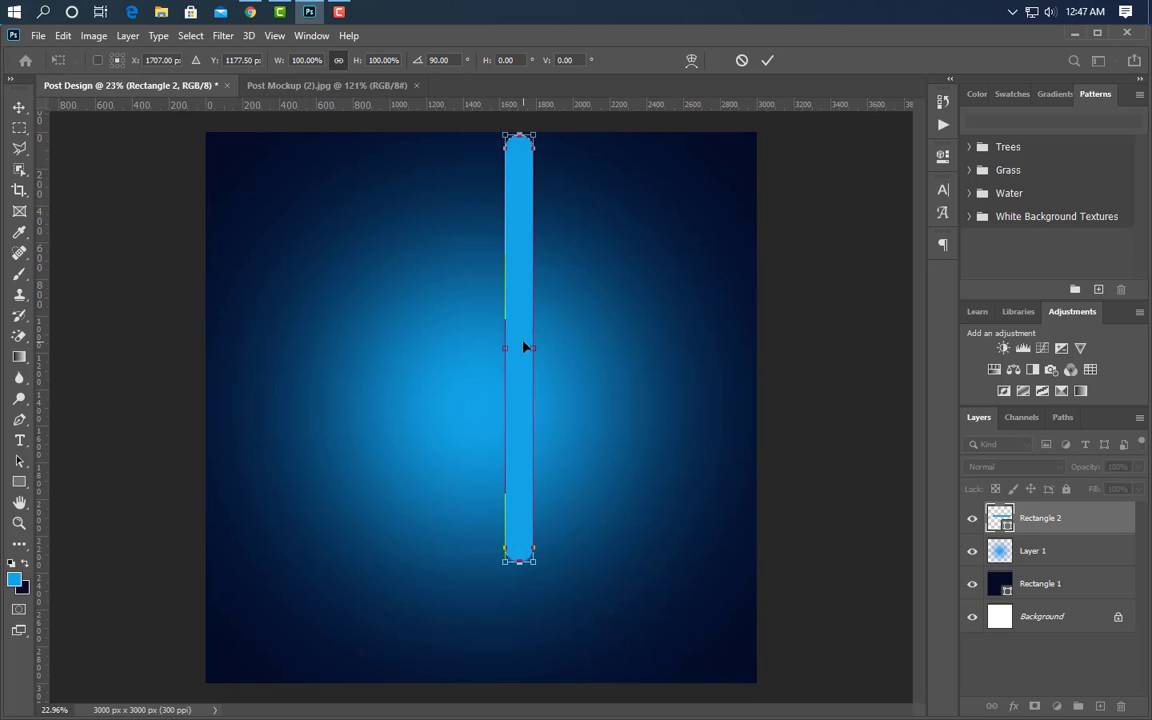
{"action": "left_click_drag", "start_coordinate": [524, 342], "coordinate": [333, 405]}
{"action": "left_click", "coordinate": [768, 61]}
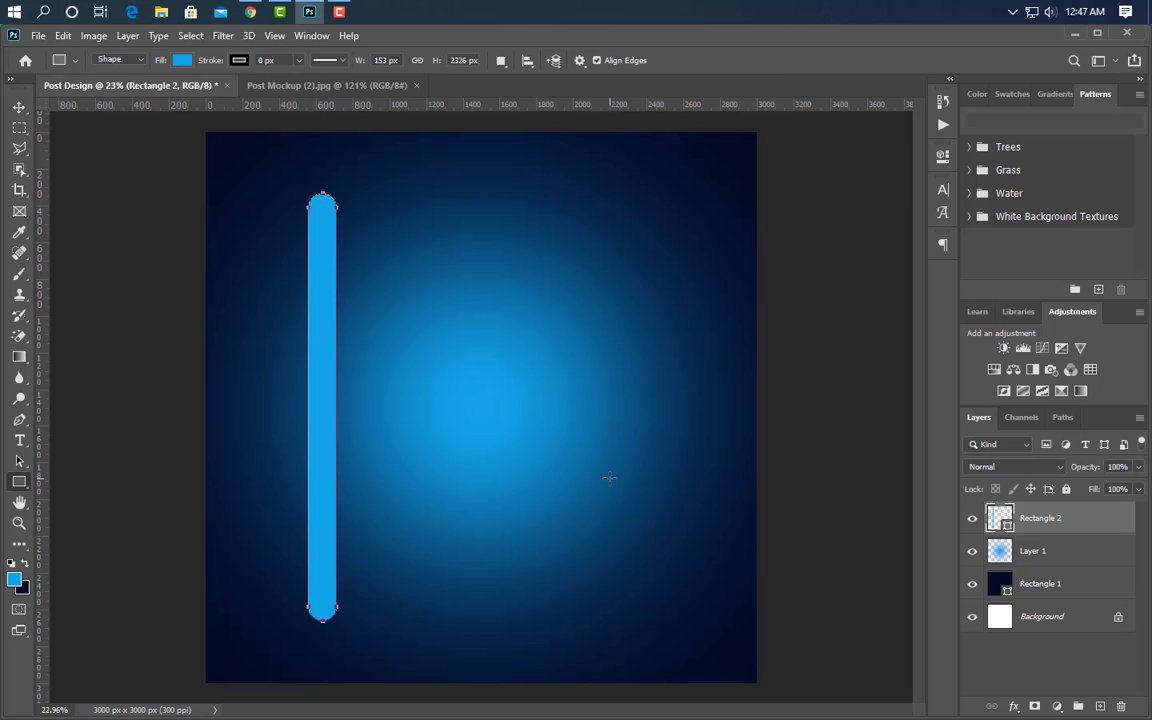
Duplicate the vertical bar directly beside its right edge and lower the copy until it runs past the canvas's bottom.
{"action": "left_click", "coordinate": [19, 106]}
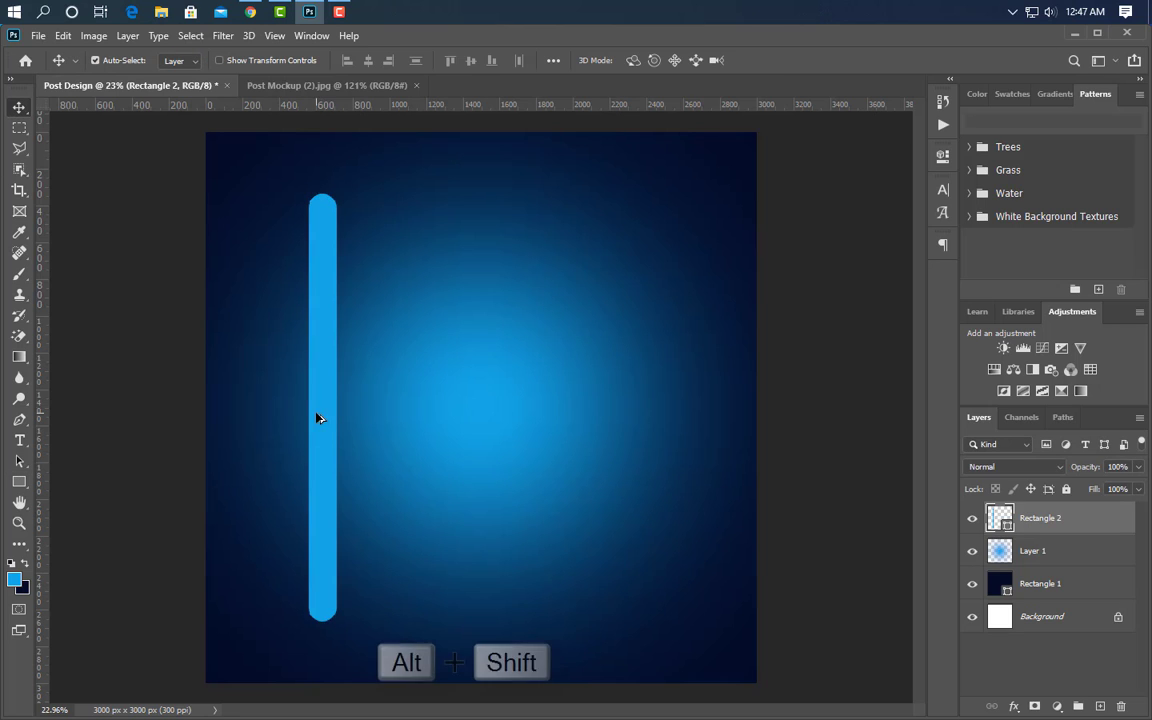
{"action": "left_click_drag", "start_coordinate": [316, 417], "coordinate": [344, 416]}
{"action": "key", "text": "ctrl+t"}
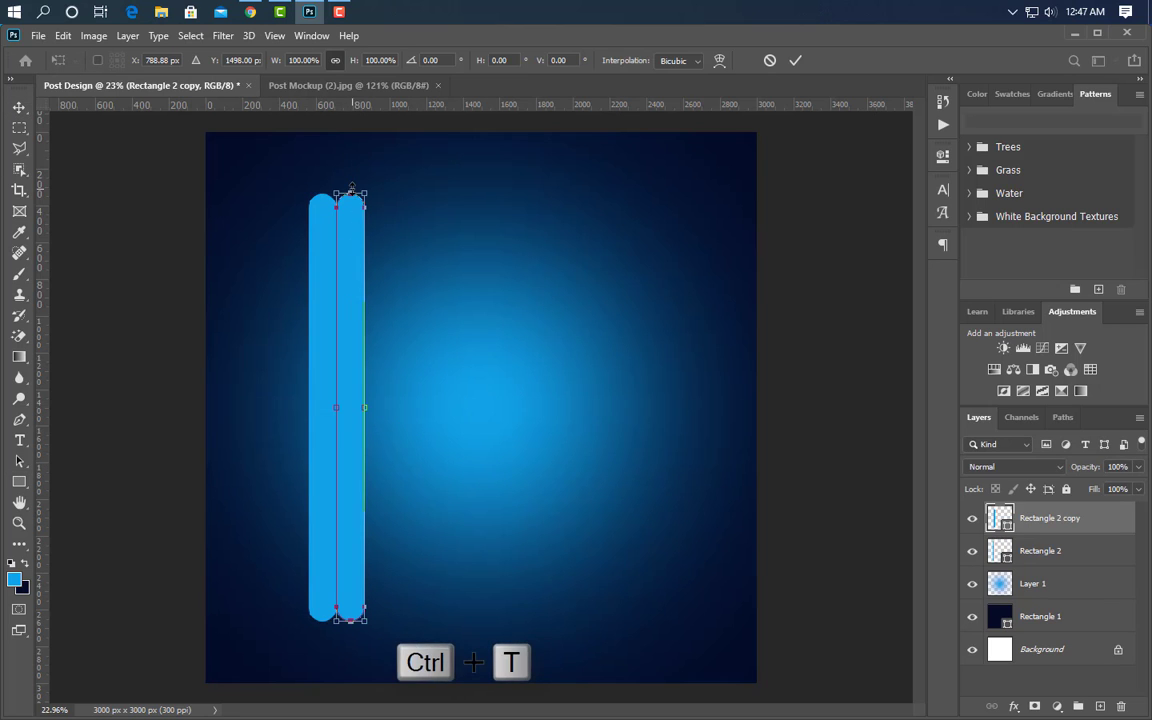
{"action": "left_click_drag", "start_coordinate": [352, 239], "coordinate": [356, 341]}
{"action": "key", "text": "Right"}
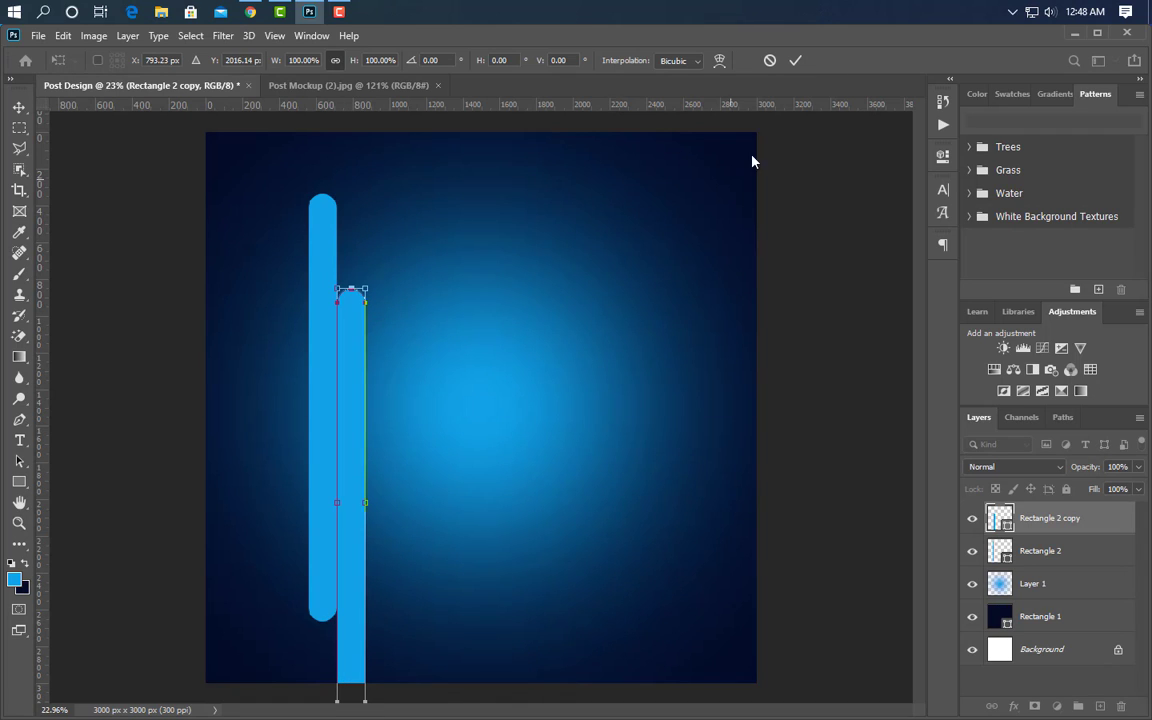
{"action": "left_click", "coordinate": [797, 61]}
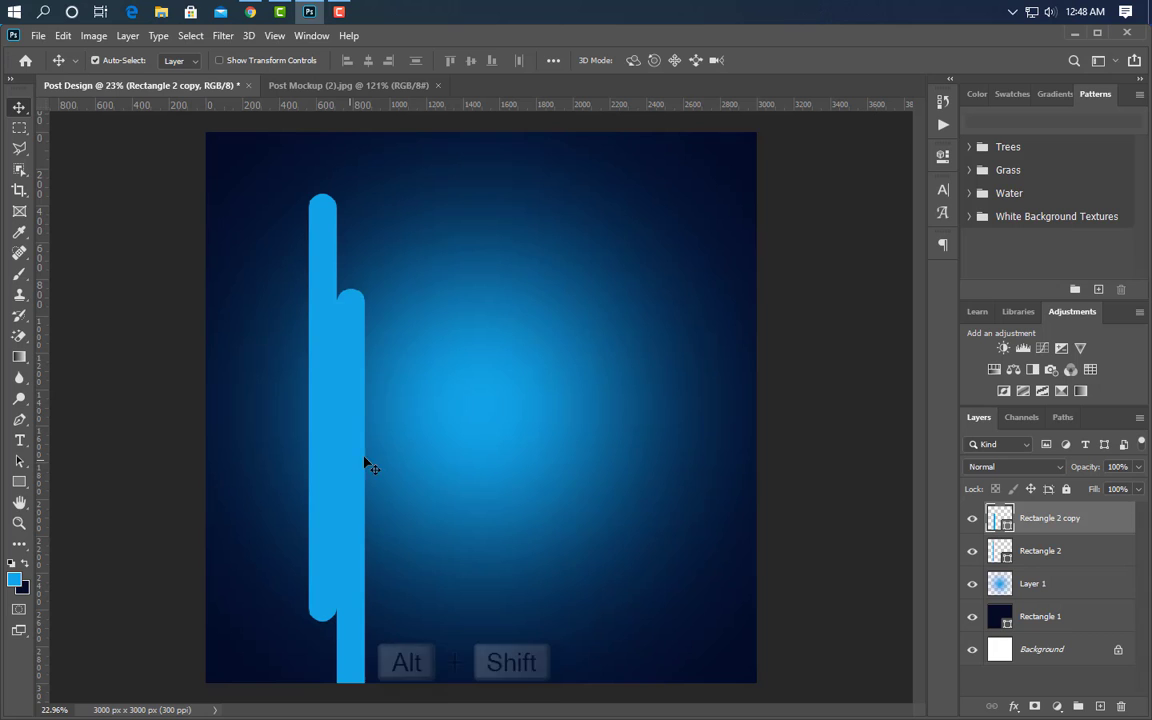
Duplicate the second bar directly to its right and raise this third bar towards the canvas's upper edge.
{"action": "left_click_drag", "start_coordinate": [363, 465], "coordinate": [395, 462]}
{"action": "key", "text": "Up"}
{"action": "key", "text": "Up"}
{"action": "key", "text": "Up"}
{"action": "key", "text": "Up"}
{"action": "key", "text": "Up"}
{"action": "key", "text": "Up"}
{"action": "key", "text": "Up"}
{"action": "key", "text": "Up"}
{"action": "key", "text": "Up"}
{"action": "key", "text": "Up"}
{"action": "key", "text": "Up"}
{"action": "key", "text": "Up"}
{"action": "key", "text": "Up"}
{"action": "key", "text": "Up"}
{"action": "key", "text": "Up"}
{"action": "key", "text": "Up"}
{"action": "key", "text": "Up"}
{"action": "key", "text": "Up"}
{"action": "key", "text": "Up"}
{"action": "key", "text": "Up"}
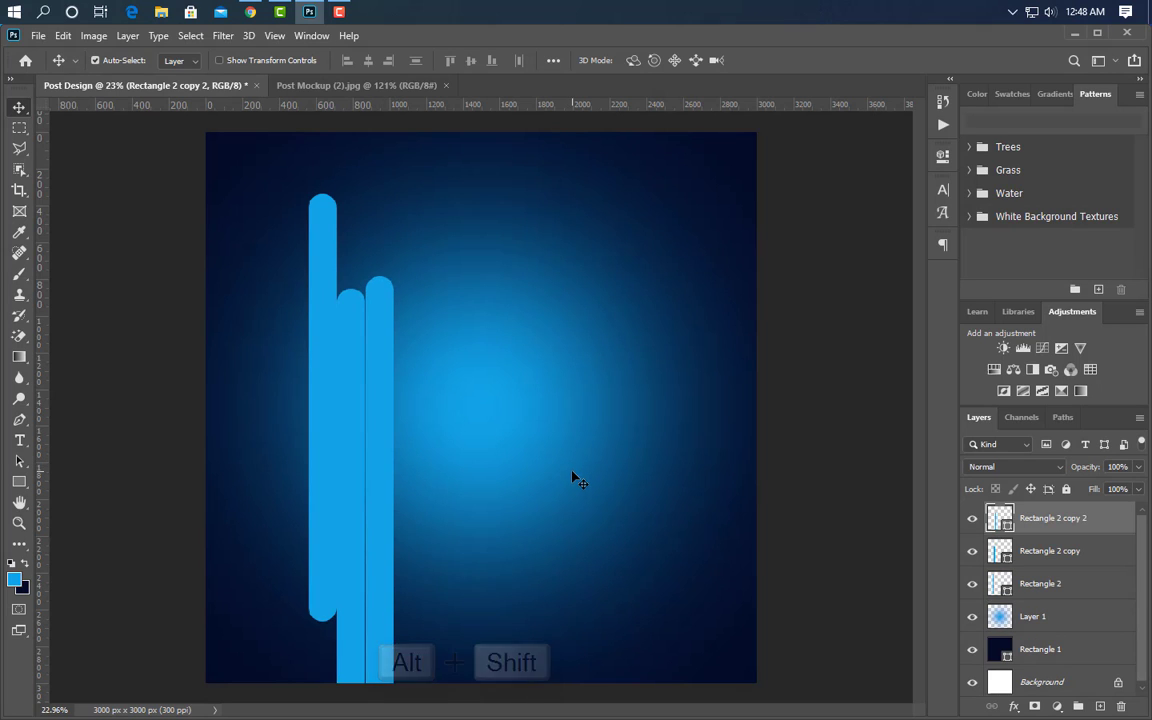
Duplicate the third bar directly to its right and lower the fourth bar so its rounded end sits below its neighbour's.
{"action": "left_click_drag", "start_coordinate": [390, 550], "coordinate": [411, 437]}
{"action": "key", "text": "shift+Down"}
{"action": "key", "text": "shift+Down"}
{"action": "key", "text": "shift+Down"}
{"action": "key", "text": "shift+Down"}
{"action": "key", "text": "shift+Down"}
{"action": "key", "text": "shift+Down"}
{"action": "key", "text": "shift+Down"}
{"action": "key", "text": "shift+Down"}
{"action": "key", "text": "shift+Down"}
{"action": "key", "text": "shift+Down"}
{"action": "key", "text": "shift+Down"}
{"action": "key", "text": "shift+Down"}
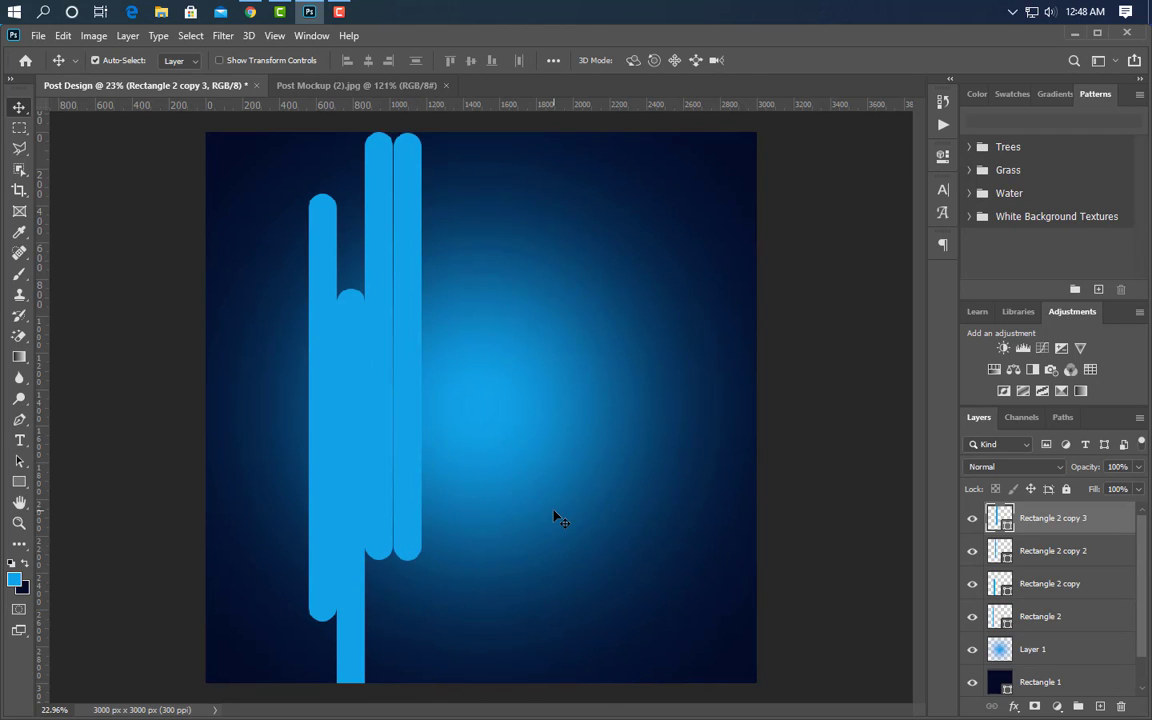
{"action": "key", "text": "shift+Down"}
{"action": "key", "text": "shift+Down"}
{"action": "key", "text": "shift+Down"}
{"action": "key", "text": "shift+Down"}
{"action": "key", "text": "shift+Down"}
{"action": "key", "text": "shift+Down"}
{"action": "key", "text": "shift+Down"}
{"action": "key", "text": "shift+Down"}
{"action": "key", "text": "shift+Down"}
{"action": "key", "text": "shift+Down"}
{"action": "key", "text": "shift+Down"}
{"action": "key", "text": "shift+Down"}
{"action": "key", "text": "shift+Down"}
{"action": "key", "text": "shift+Down"}
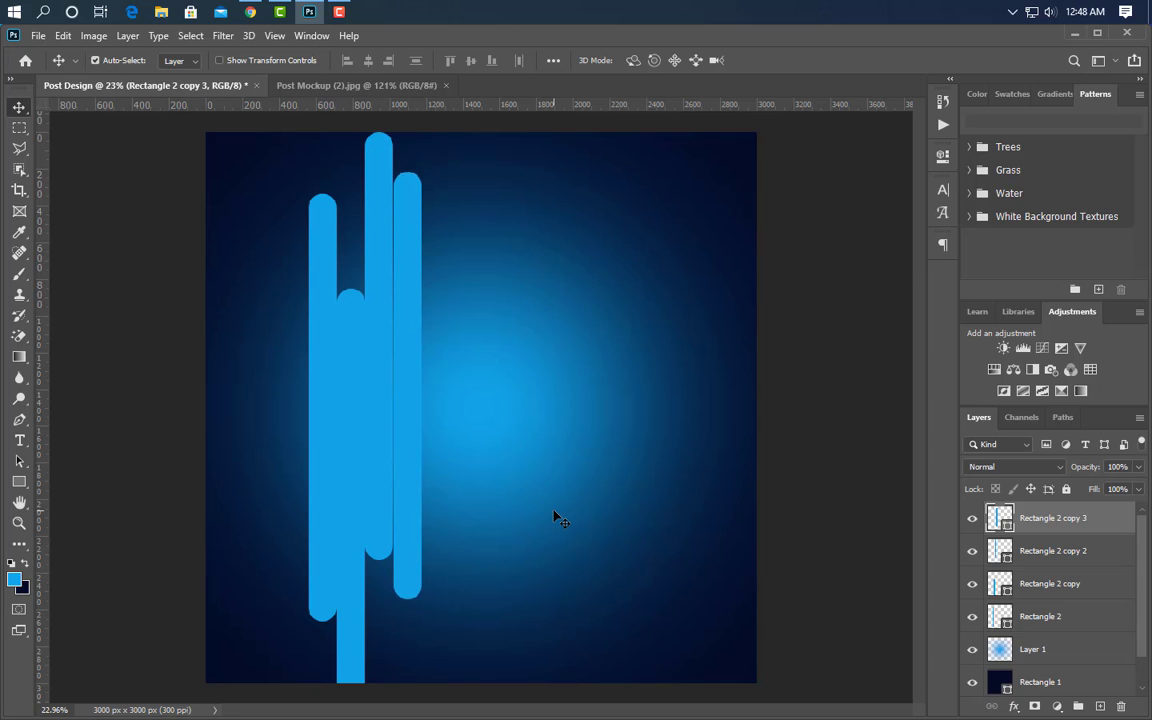
Duplicate the fourth bar directly to its right and raise the fifth bar to the canvas's upper edge.
{"action": "left_click_drag", "start_coordinate": [409, 450], "coordinate": [437, 420]}
{"action": "key", "text": "shift+Up"}
{"action": "key", "text": "shift+Up"}
{"action": "key", "text": "shift+Up"}
{"action": "key", "text": "shift+Up"}
{"action": "key", "text": "shift+Up"}
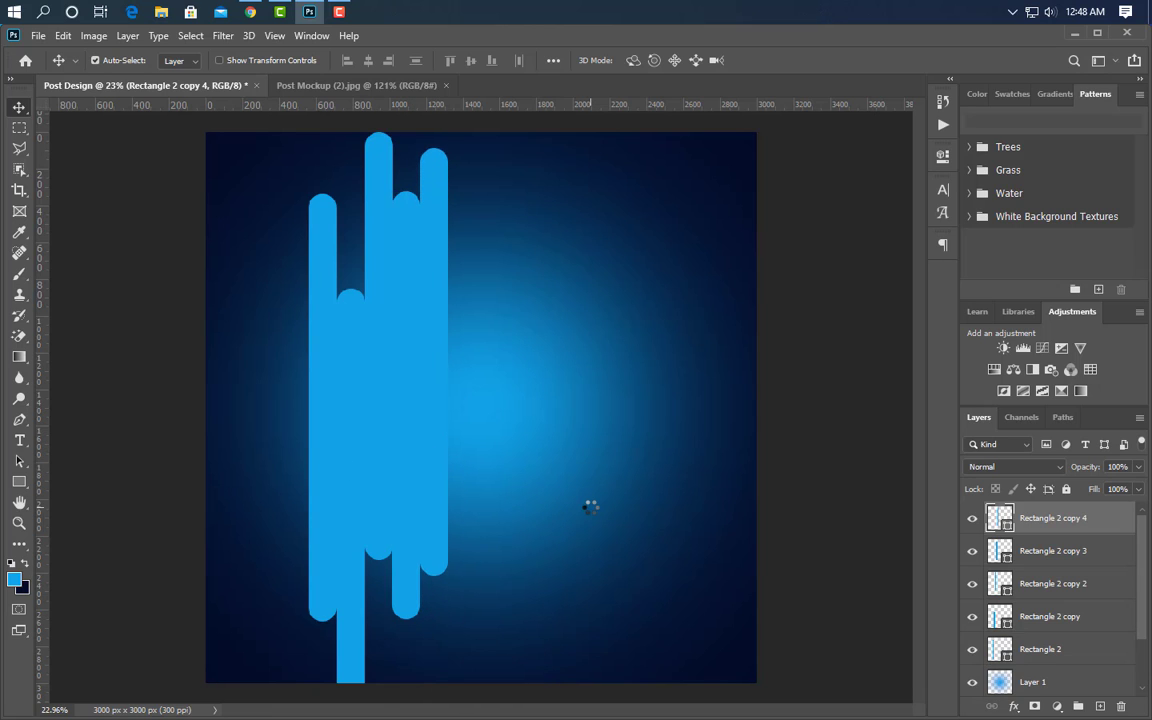
Add the sixth, seventh and eighth bars side by side as copies, staggering them low, high and lowest.
{"action": "left_click_drag", "start_coordinate": [437, 411], "coordinate": [465, 380]}
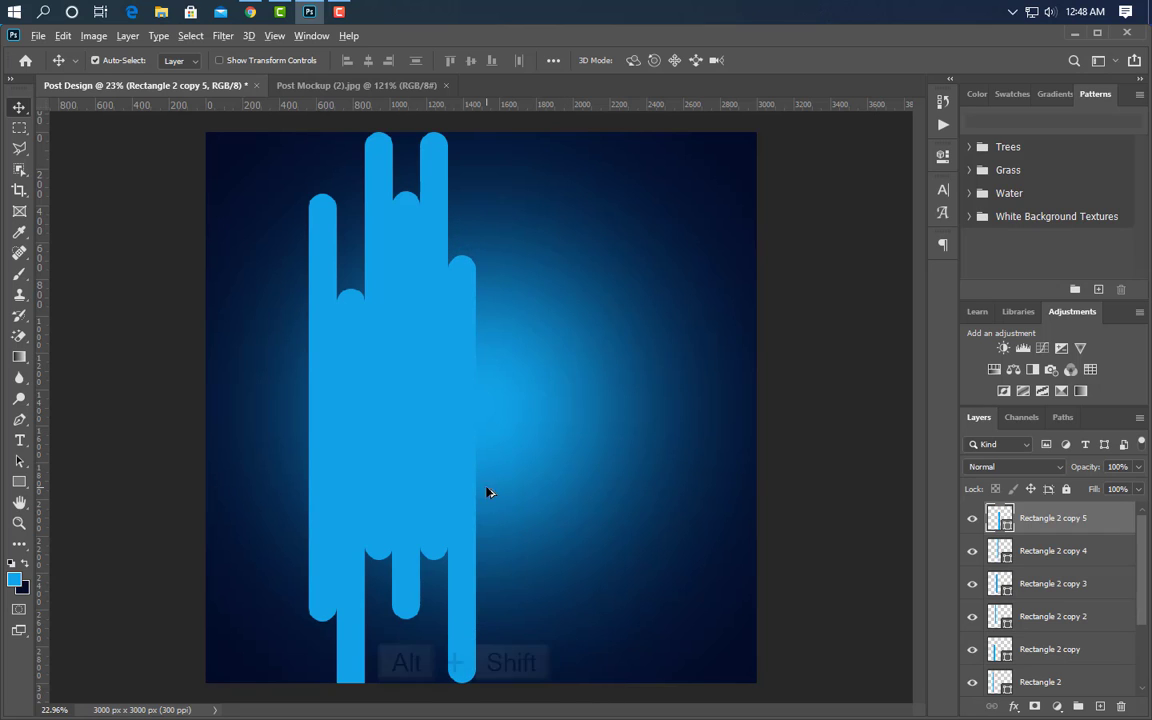
{"action": "left_click_drag", "start_coordinate": [463, 458], "coordinate": [493, 463]}
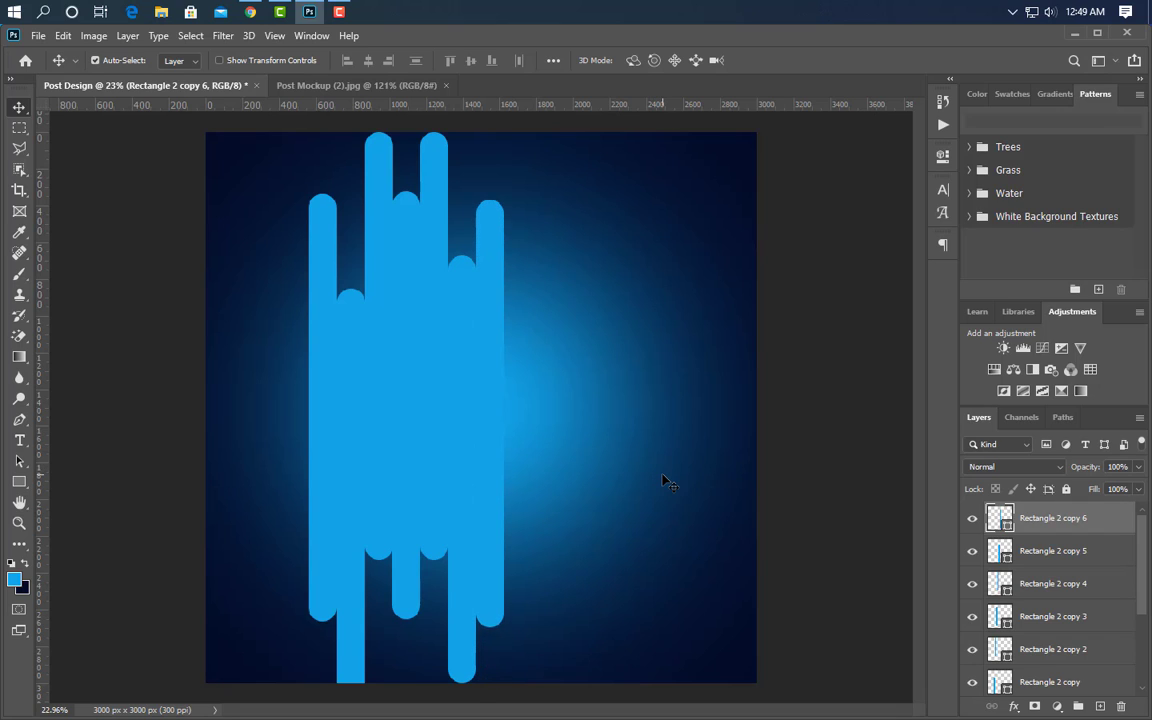
{"action": "left_click_drag", "start_coordinate": [501, 416], "coordinate": [532, 421]}
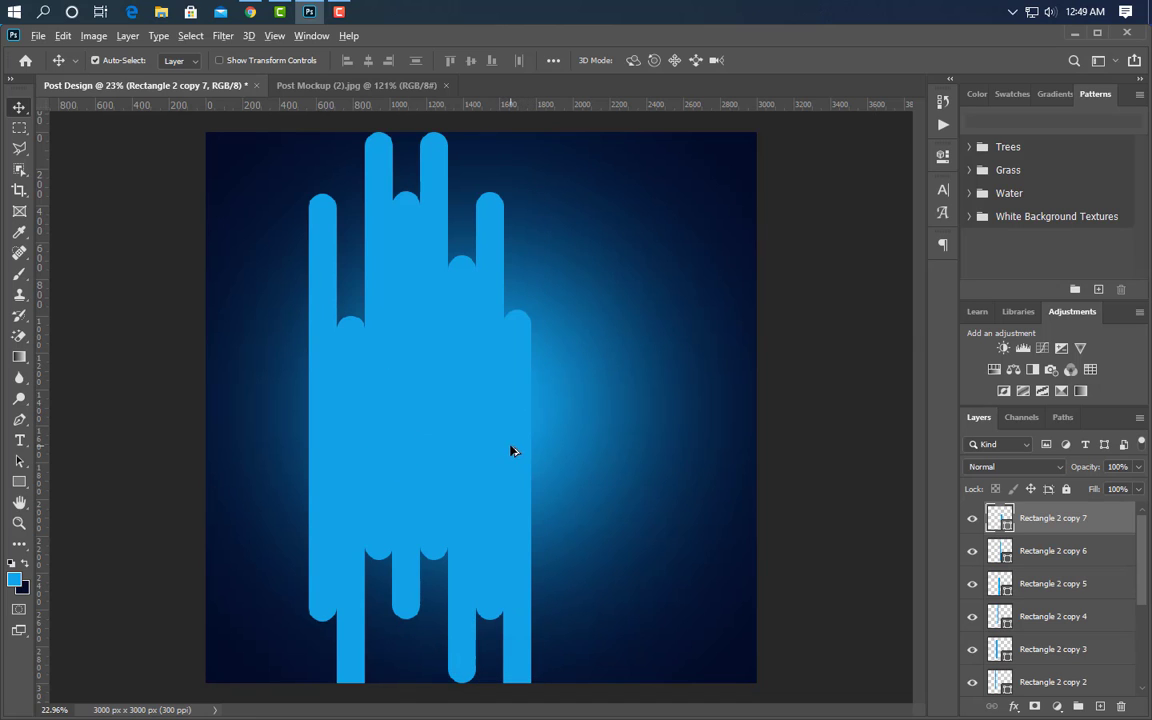
Duplicate the eighth bar directly to its right and raise the ninth bar to the canvas's upper edge.
{"action": "left_click_drag", "start_coordinate": [519, 450], "coordinate": [548, 452]}
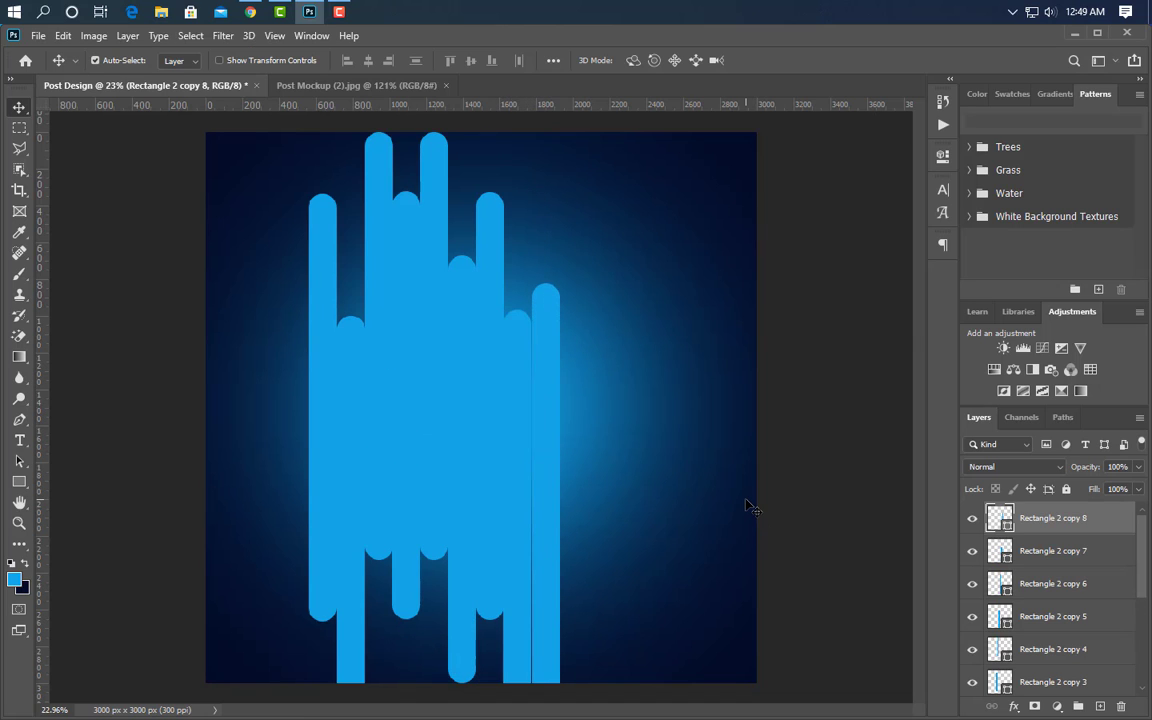
{"action": "key", "text": "shift+Up"}
{"action": "key", "text": "shift+Up"}
{"action": "key", "text": "shift+Up"}
{"action": "key", "text": "shift+Up"}
{"action": "key", "text": "shift+Up"}
{"action": "key", "text": "shift+Up"}
{"action": "key", "text": "shift+Up"}
{"action": "key", "text": "shift+Up"}
{"action": "key", "text": "shift+Up"}
{"action": "key", "text": "shift+Up"}
{"action": "key", "text": "shift+Up"}
{"action": "key", "text": "shift+Up"}
{"action": "key", "text": "shift+Up"}
{"action": "key", "text": "shift+Up"}
{"action": "key", "text": "shift+Up"}
{"action": "key", "text": "shift+Up"}
{"action": "key", "text": "shift+Up"}
{"action": "key", "text": "shift+Up"}
{"action": "key", "text": "shift+Up"}
{"action": "key", "text": "shift+Up"}
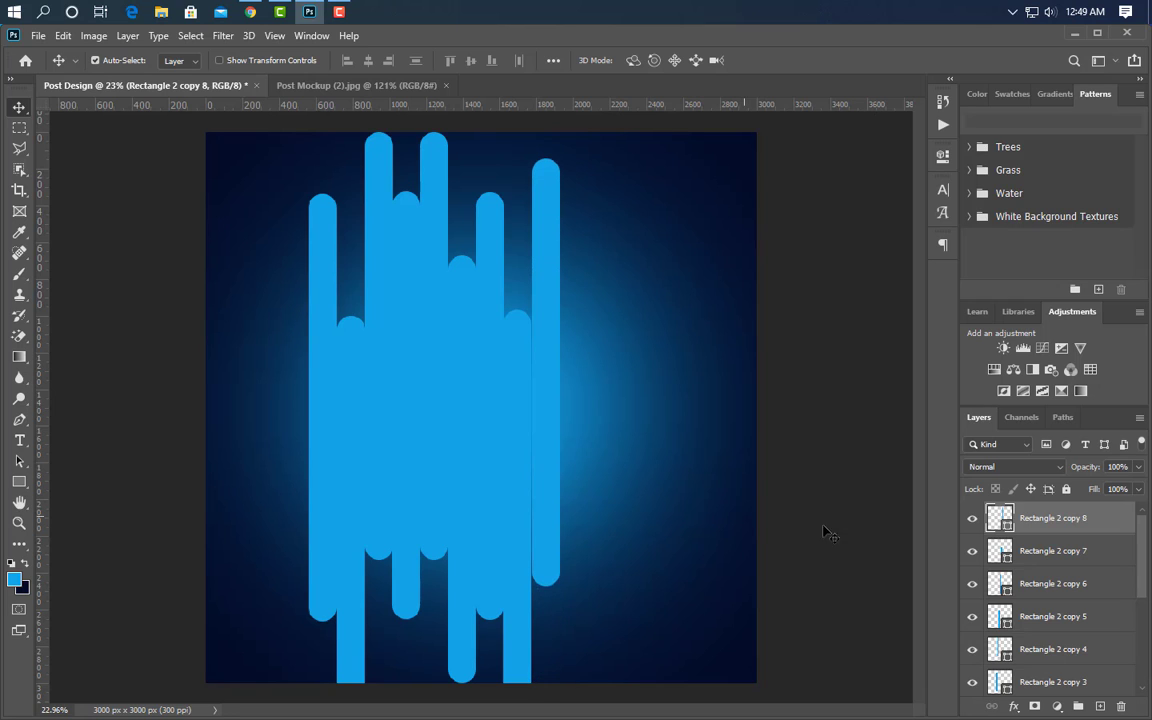
{"action": "key", "text": "shift+Up"}
{"action": "key", "text": "shift+Up"}
{"action": "key", "text": "shift+Up"}
{"action": "key", "text": "shift+Up"}
{"action": "key", "text": "shift+Up"}
{"action": "key", "text": "shift+Up"}
Add the tenth and eleventh bars to the right as copies, placing each one lower than the bar before it.
{"action": "left_click_drag", "start_coordinate": [557, 412], "coordinate": [585, 407]}
{"action": "key", "text": "shift+Down"}
{"action": "key", "text": "shift+Down"}
{"action": "key", "text": "shift+Down"}
{"action": "key", "text": "shift+Down"}
{"action": "key", "text": "shift+Down"}
{"action": "key", "text": "shift+Down"}
{"action": "key", "text": "shift+Down"}
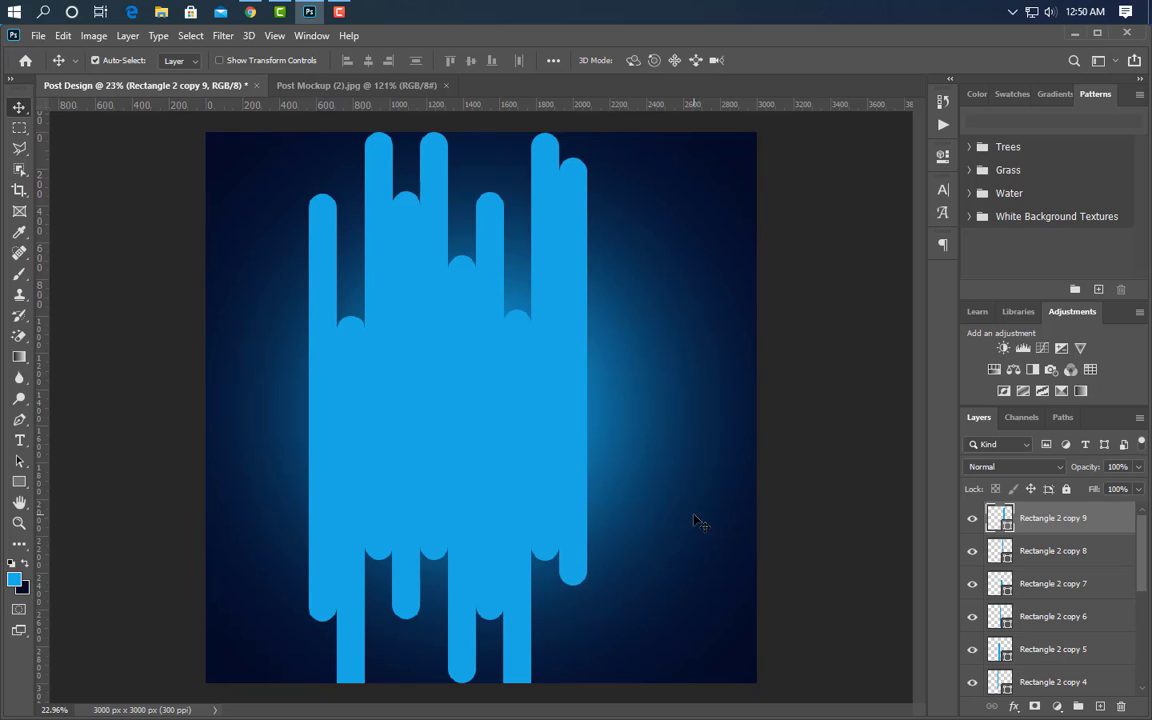
{"action": "key", "text": "shift+Down"}
{"action": "key", "text": "shift+Down"}
{"action": "key", "text": "shift+Down"}
{"action": "key", "text": "shift+Down"}
{"action": "key", "text": "shift+Down"}
{"action": "key", "text": "shift+Down"}
{"action": "key", "text": "shift+Down"}
{"action": "key", "text": "shift+Down"}
{"action": "key", "text": "shift+Down"}
{"action": "key", "text": "shift+Down"}
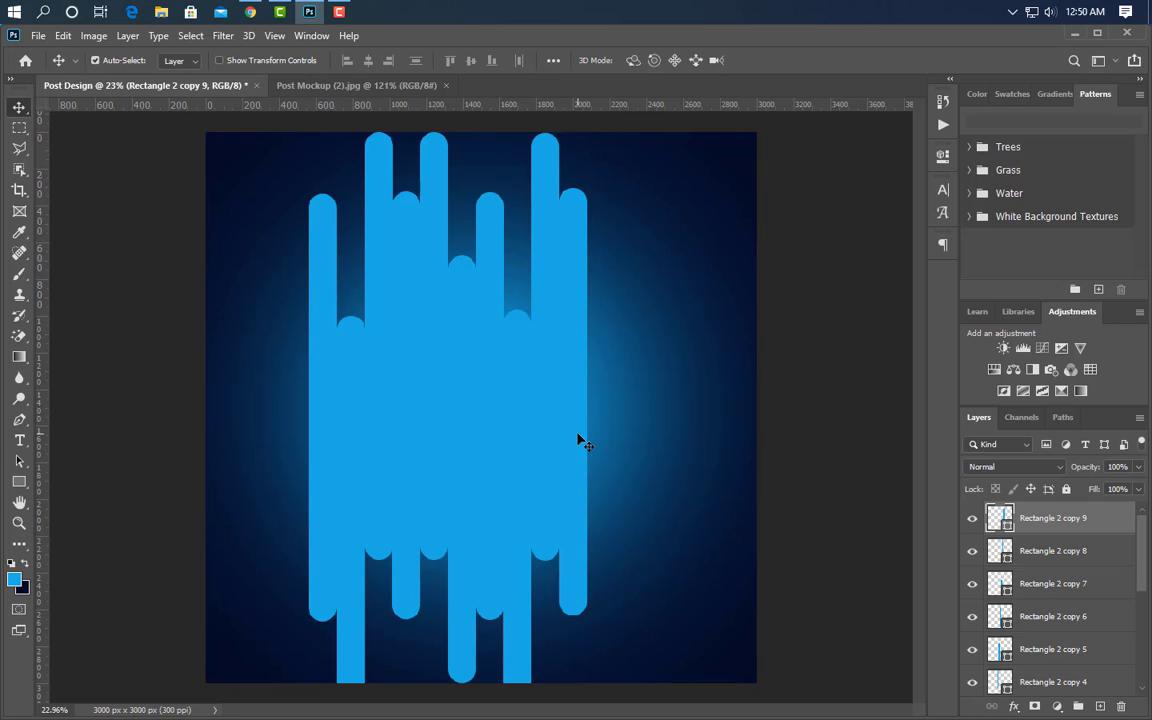
{"action": "left_click_drag", "start_coordinate": [579, 440], "coordinate": [606, 438]}
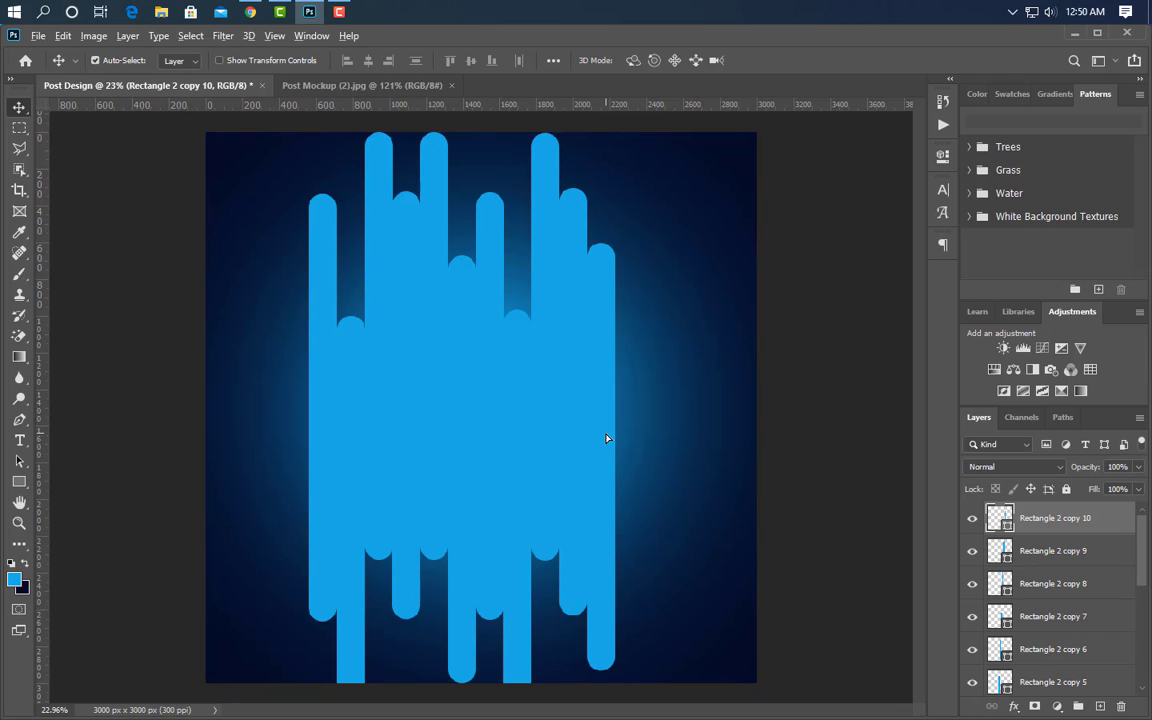
Duplicate the eleventh bar flush to its right and raise the twelfth bar beyond the canvas's upper edge.
{"action": "left_click_drag", "start_coordinate": [606, 438], "coordinate": [633, 440]}
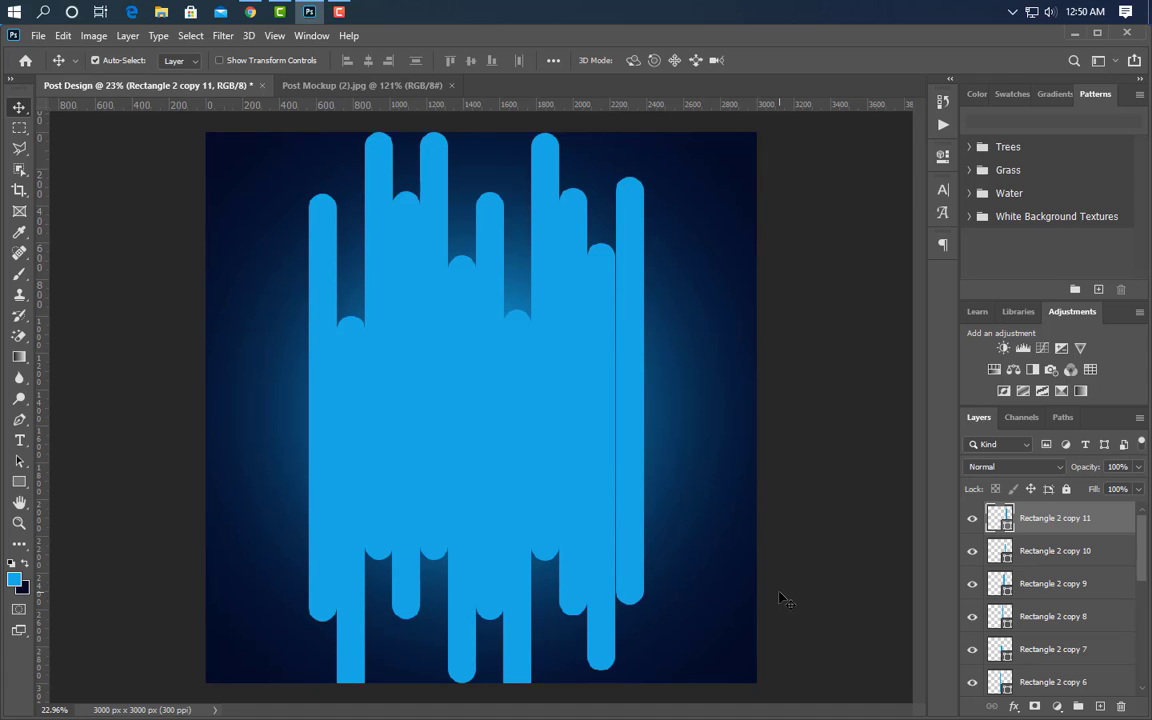
{"action": "key", "text": "shift+Up"}
{"action": "key", "text": "shift+Up"}
{"action": "key", "text": "shift+Up"}
{"action": "key", "text": "shift+Up"}
{"action": "key", "text": "shift+Up"}
{"action": "key", "text": "shift+Up"}
{"action": "key", "text": "shift+Up"}
{"action": "key", "text": "shift+Up"}
{"action": "key", "text": "shift+Up"}
{"action": "key", "text": "shift+Up"}
{"action": "key", "text": "shift+Up"}
{"action": "key", "text": "shift+Up"}
{"action": "key", "text": "shift+Up"}
{"action": "key", "text": "shift+Up"}
{"action": "key", "text": "shift+Up"}
{"action": "key", "text": "shift+Up"}
{"action": "key", "text": "shift+Up"}
{"action": "key", "text": "shift+Up"}
{"action": "key", "text": "shift+Up"}
{"action": "key", "text": "shift+Up"}
{"action": "key", "text": "shift+Up"}
{"action": "key", "text": "shift+Up"}
{"action": "key", "text": "shift+Up"}
{"action": "key", "text": "shift+Up"}
{"action": "key", "text": "shift+Up"}
{"action": "key", "text": "shift+Up"}
{"action": "key", "text": "shift+Up"}
{"action": "key", "text": "Left"}
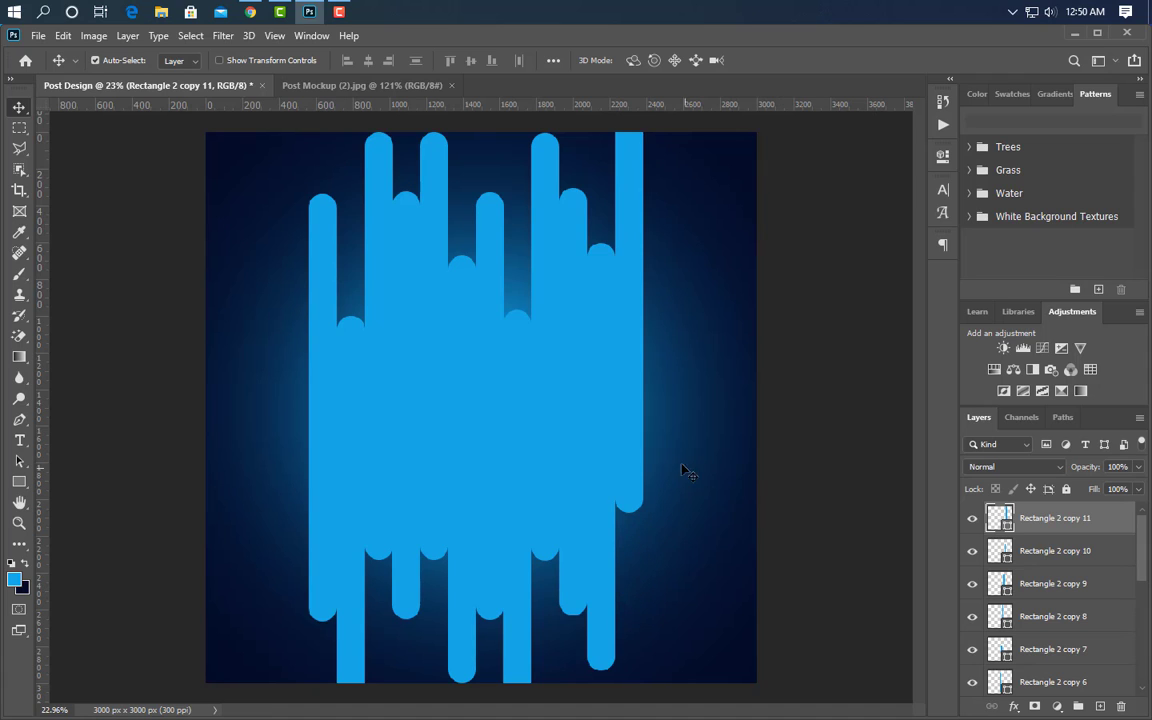
Duplicate the twelfth bar flush to its right and lower the thirteenth bar so its rounded upper end is inside the canvas.
{"action": "left_click_drag", "start_coordinate": [635, 447], "coordinate": [680, 468]}
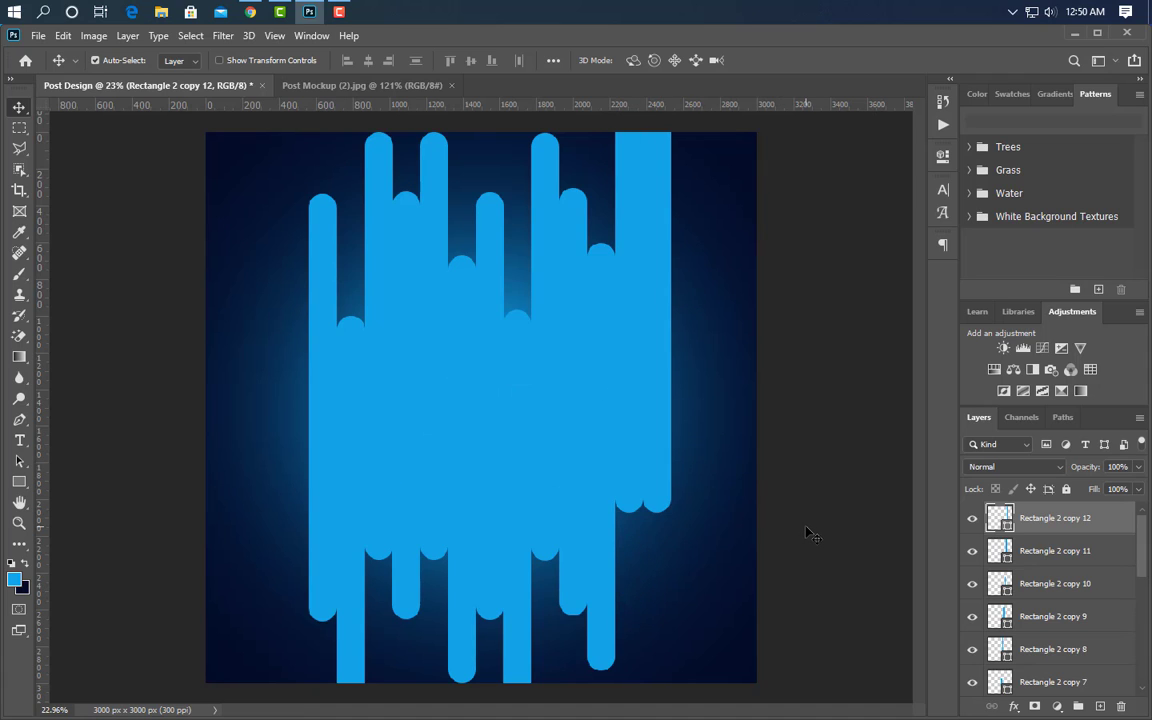
{"action": "key", "text": "shift+Down"}
{"action": "key", "text": "shift+Down"}
{"action": "key", "text": "shift+Down"}
{"action": "key", "text": "shift+Down"}
{"action": "key", "text": "shift+Down"}
{"action": "key", "text": "shift+Down"}
{"action": "key", "text": "shift+Down"}
{"action": "key", "text": "shift+Down"}
{"action": "key", "text": "shift+Down"}
{"action": "key", "text": "shift+Down"}
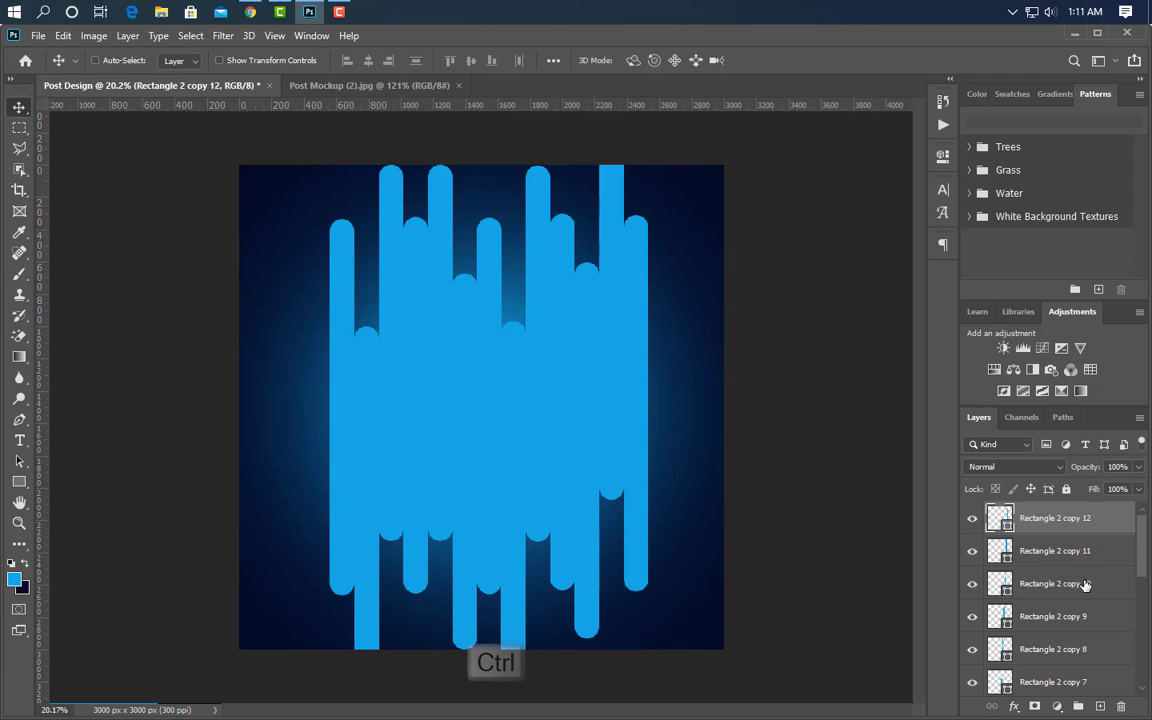
Select all thirteen bar layers, from Rectangle 2 to Rectangle 2 copy 12, and combine them into one group.
{"action": "left_click", "coordinate": [1090, 551], "text": "ctrl"}
{"action": "left_click", "coordinate": [1090, 584], "text": "ctrl"}
{"action": "left_click", "coordinate": [1090, 617], "text": "ctrl"}
{"action": "left_click", "coordinate": [1090, 651], "text": "ctrl"}
{"action": "left_click", "coordinate": [1093, 680], "text": "ctrl"}
{"action": "scroll", "coordinate": [1095, 680], "scroll_direction": "down", "scroll_amount": 2}
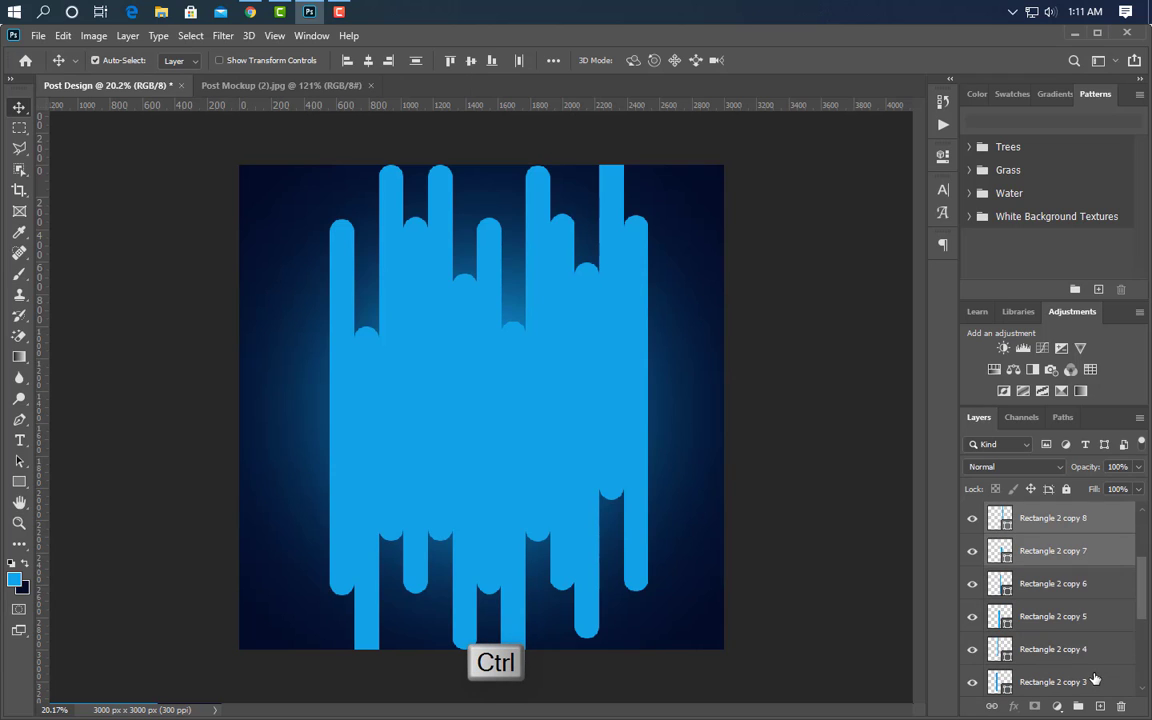
{"action": "left_click", "coordinate": [1081, 589], "text": "ctrl"}
{"action": "left_click", "coordinate": [1082, 621], "text": "ctrl"}
{"action": "left_click", "coordinate": [1084, 652], "text": "ctrl"}
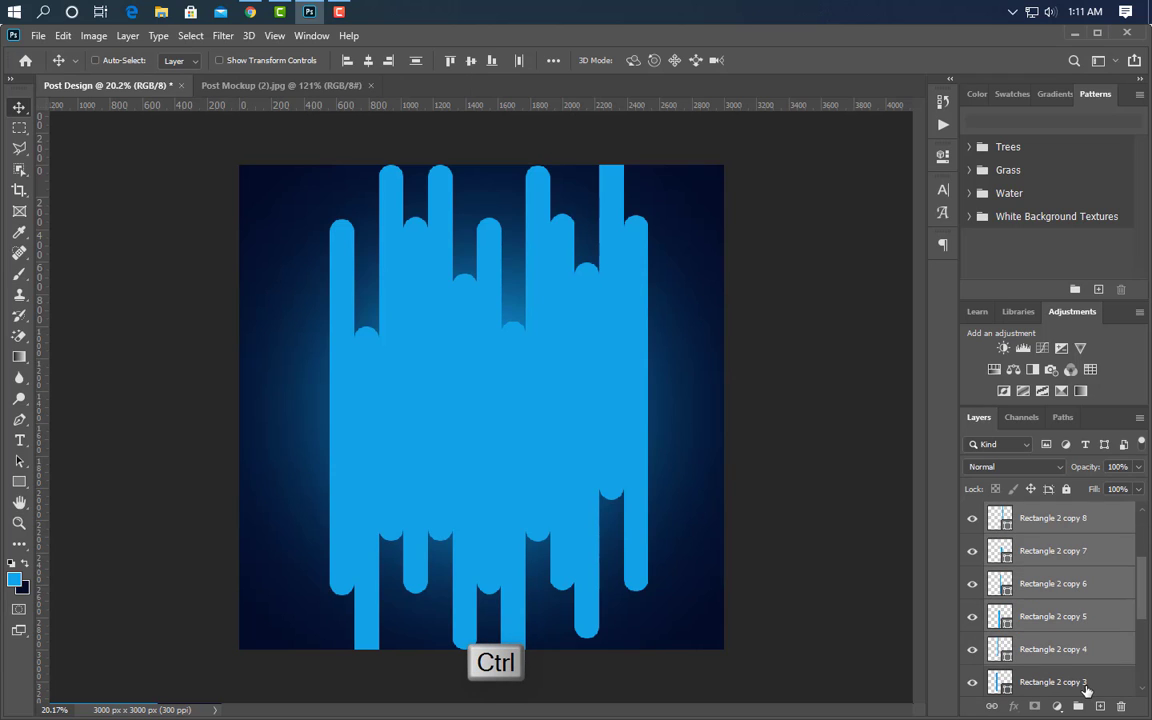
{"action": "left_click", "coordinate": [1087, 683], "text": "ctrl"}
{"action": "scroll", "coordinate": [1090, 680], "scroll_direction": "down", "scroll_amount": 2}
{"action": "left_click", "coordinate": [1063, 551], "text": "ctrl"}
{"action": "left_click", "coordinate": [1060, 584], "text": "ctrl"}
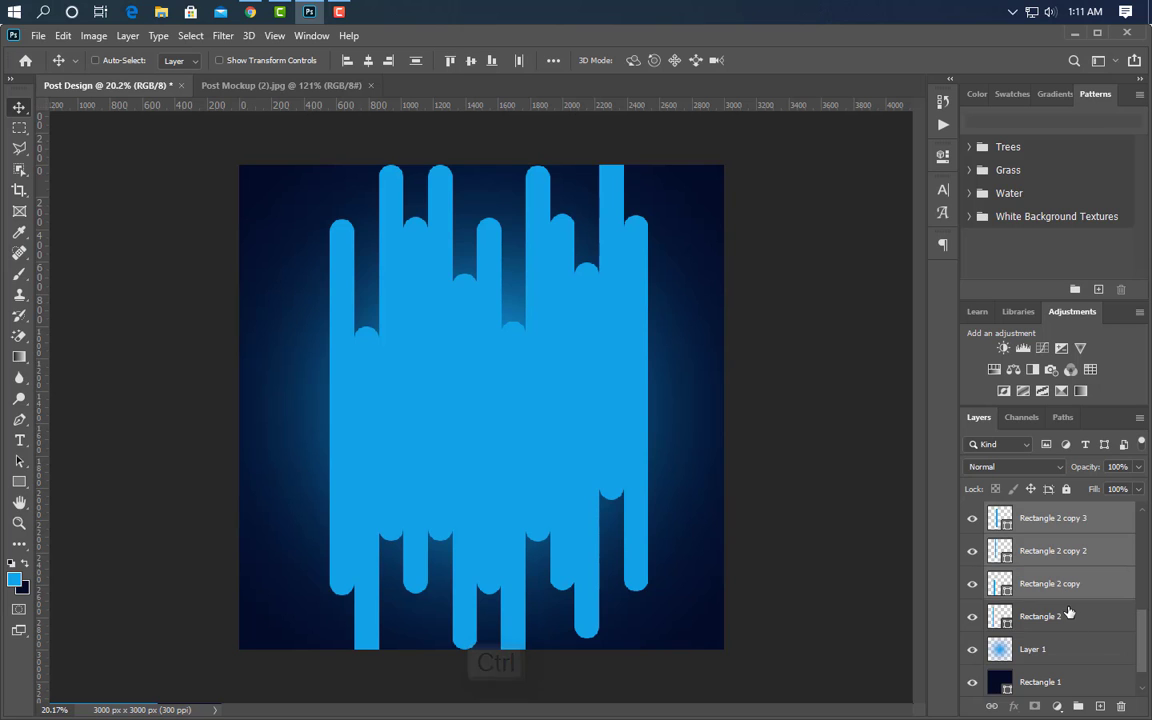
{"action": "left_click", "coordinate": [1060, 617], "text": "ctrl"}
{"action": "left_click", "coordinate": [1078, 706]}
Rotate the bar group to 45°, scale it down to about 79%, and centre it on the canvas.
{"action": "key", "text": "ctrl+t"}
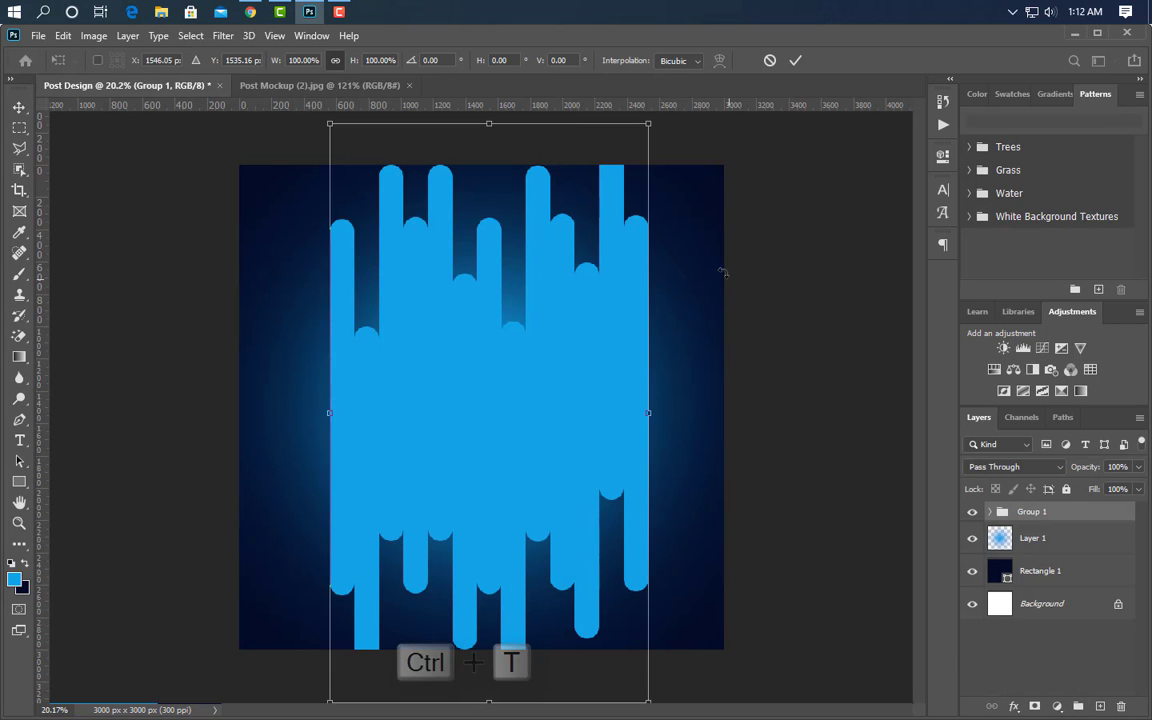
{"action": "left_click_drag", "start_coordinate": [689, 198], "coordinate": [760, 398]}
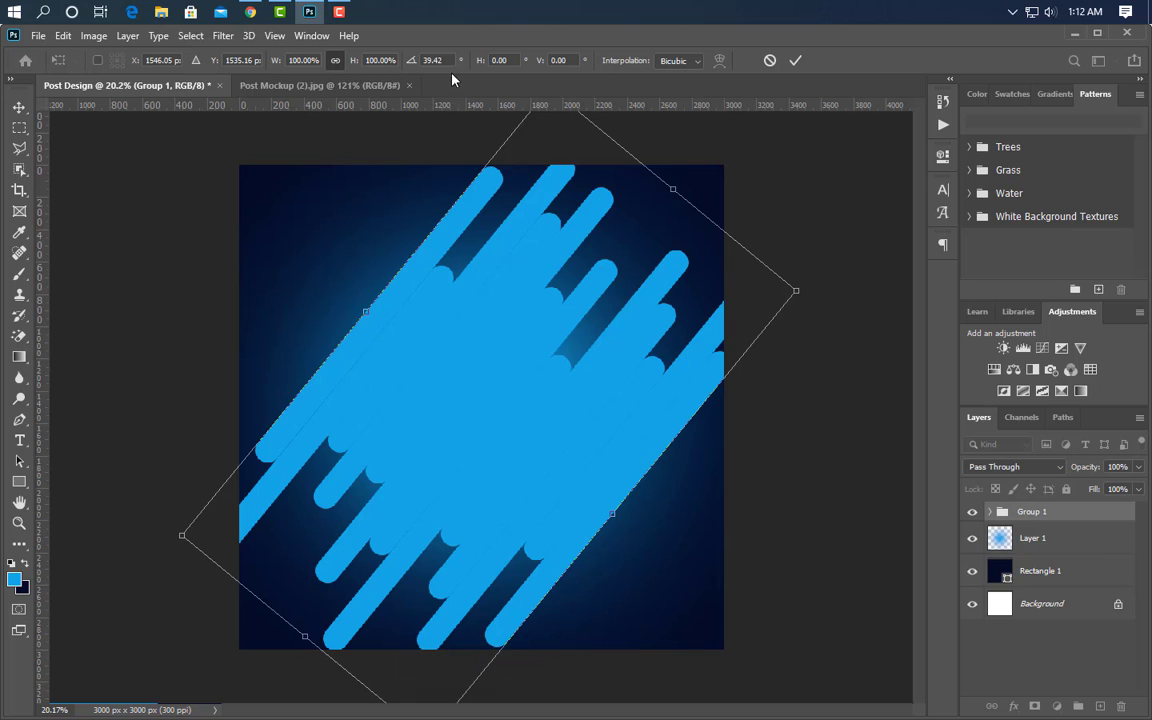
{"action": "type", "text": "45"}
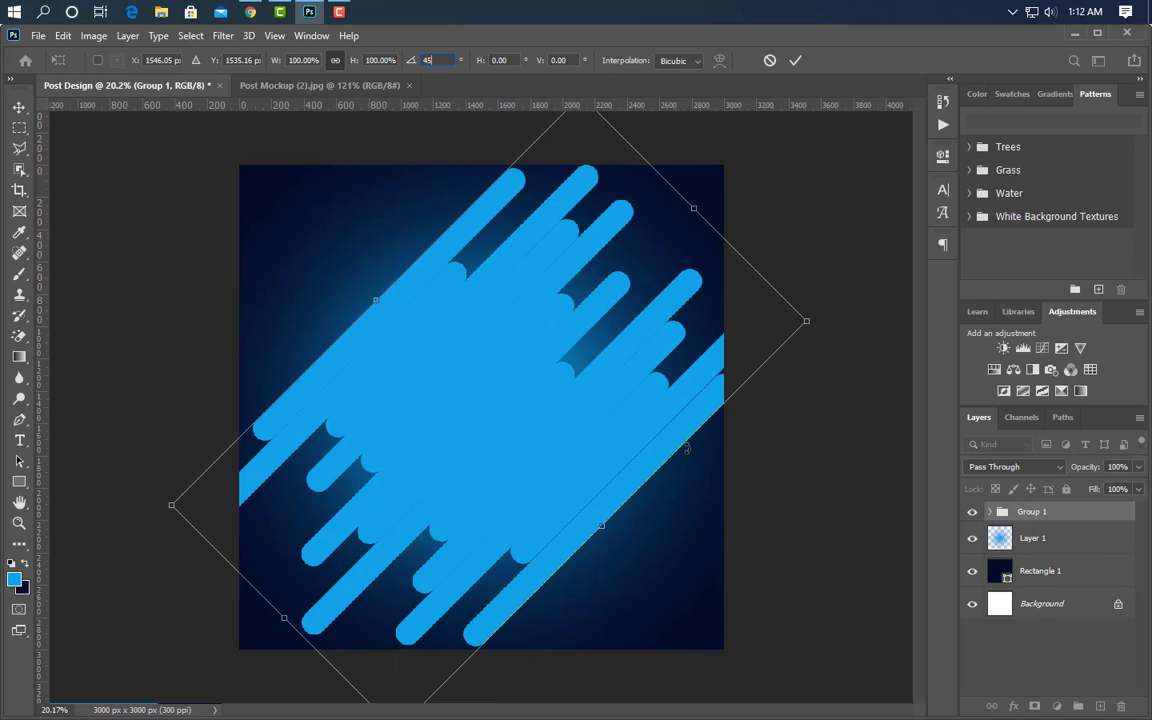
{"action": "left_click_drag", "start_coordinate": [700, 222], "coordinate": [603, 305]}
{"action": "left_click_drag", "start_coordinate": [473, 494], "coordinate": [508, 459]}
{"action": "left_click_drag", "start_coordinate": [550, 178], "coordinate": [555, 162]}
{"action": "key", "text": "Up"}
{"action": "key", "text": "Up"}
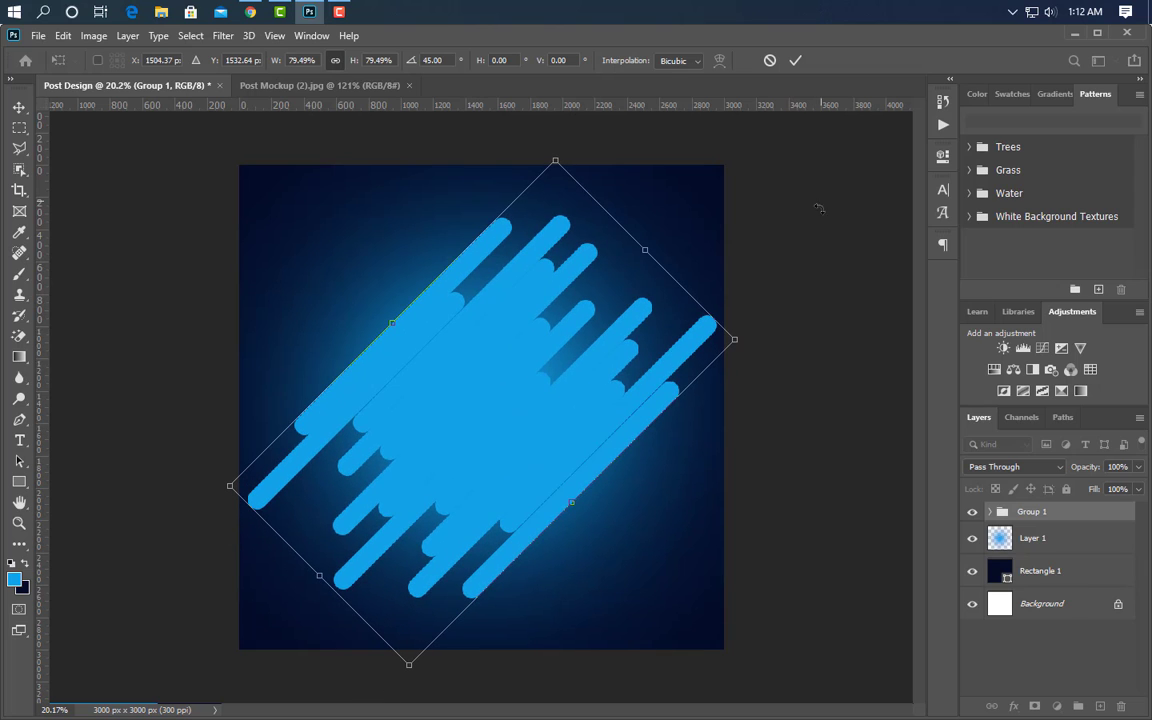
{"action": "key", "text": "Right"}
{"action": "left_click", "coordinate": [796, 61]}
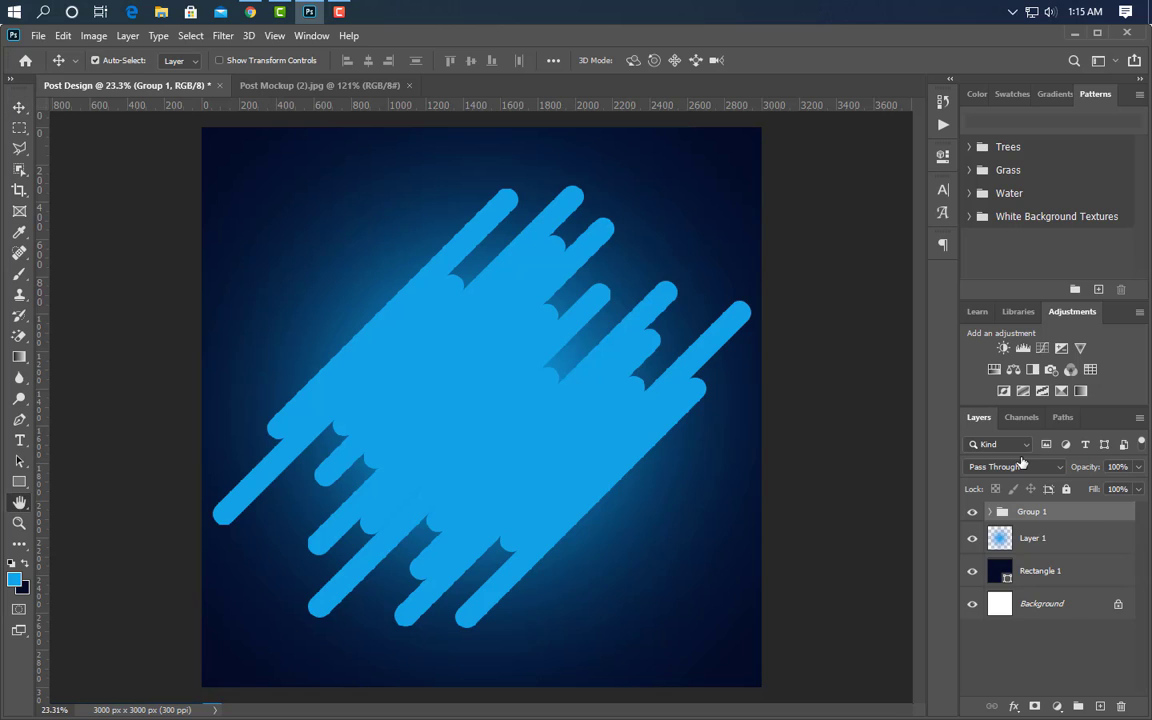
Apply a dark navy Color Overlay at 100% opacity to the bar group and convert the group to a Smart Object.
{"action": "double_click", "coordinate": [1080, 511]}
{"action": "left_click", "coordinate": [590, 549]}
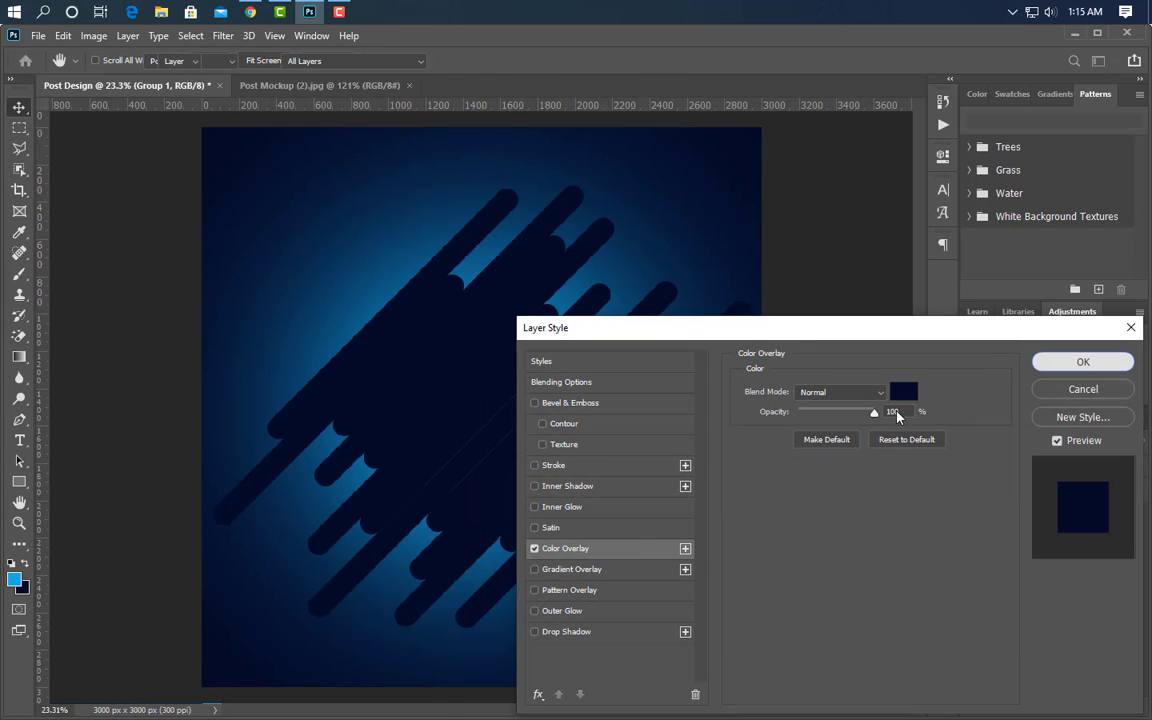
{"action": "key", "text": "Return"}
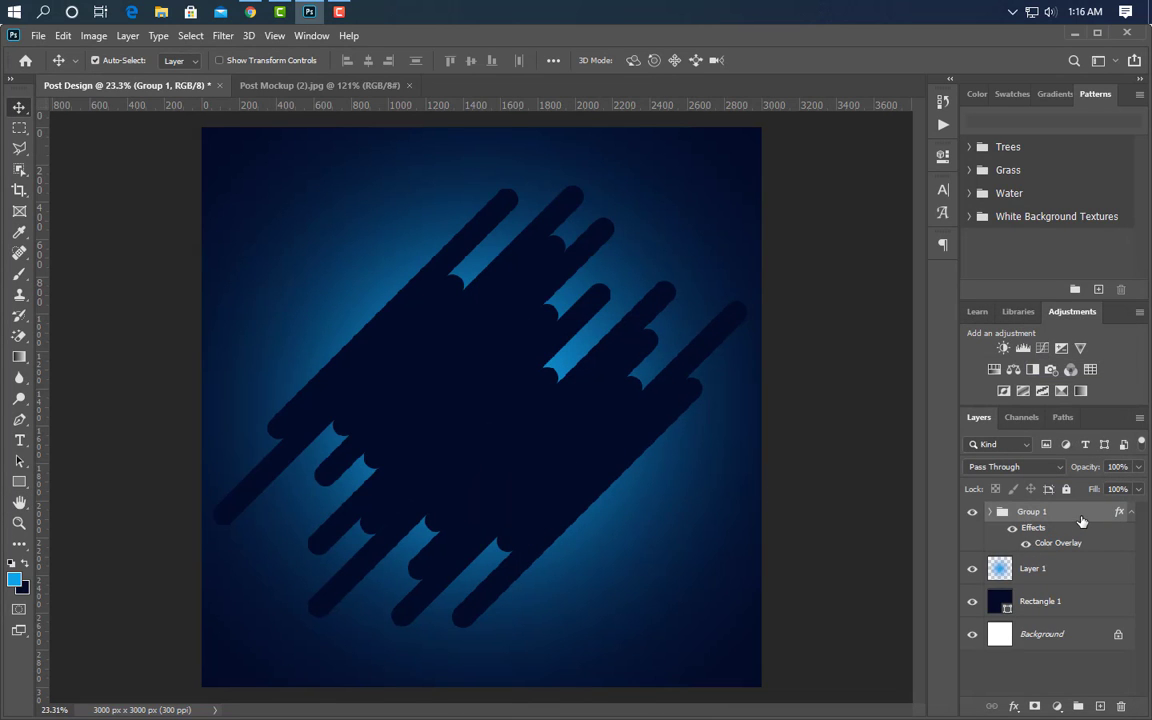
{"action": "right_click", "coordinate": [1081, 518]}
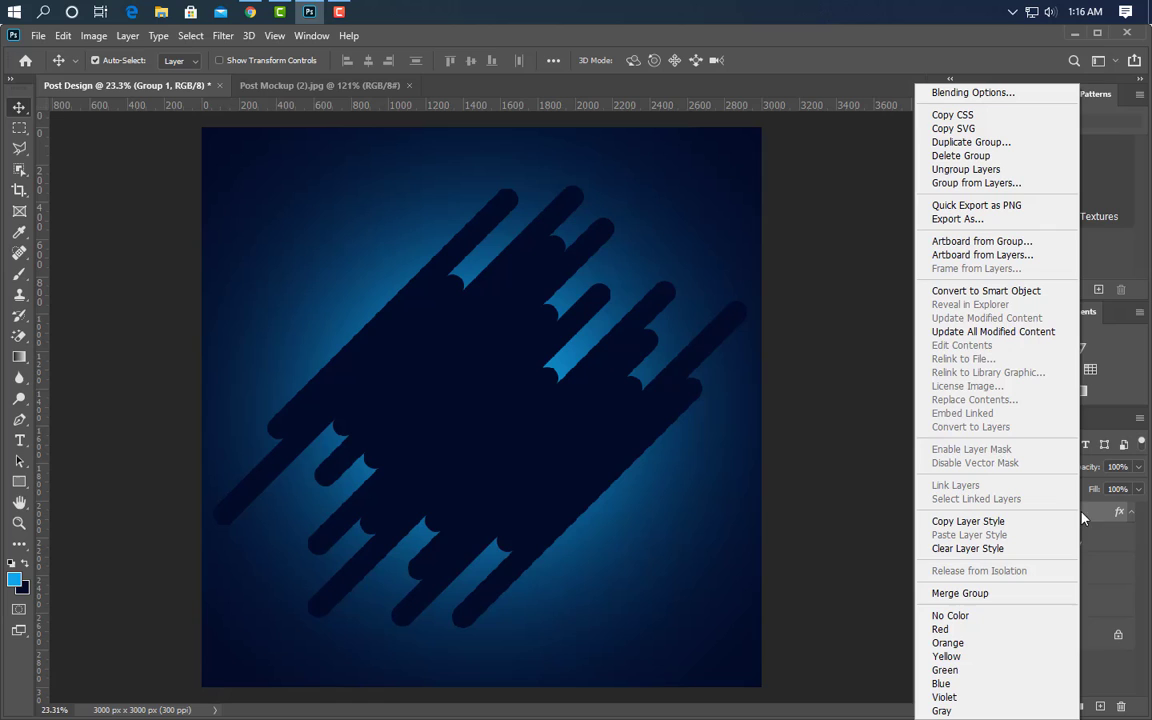
{"action": "left_click", "coordinate": [983, 292]}
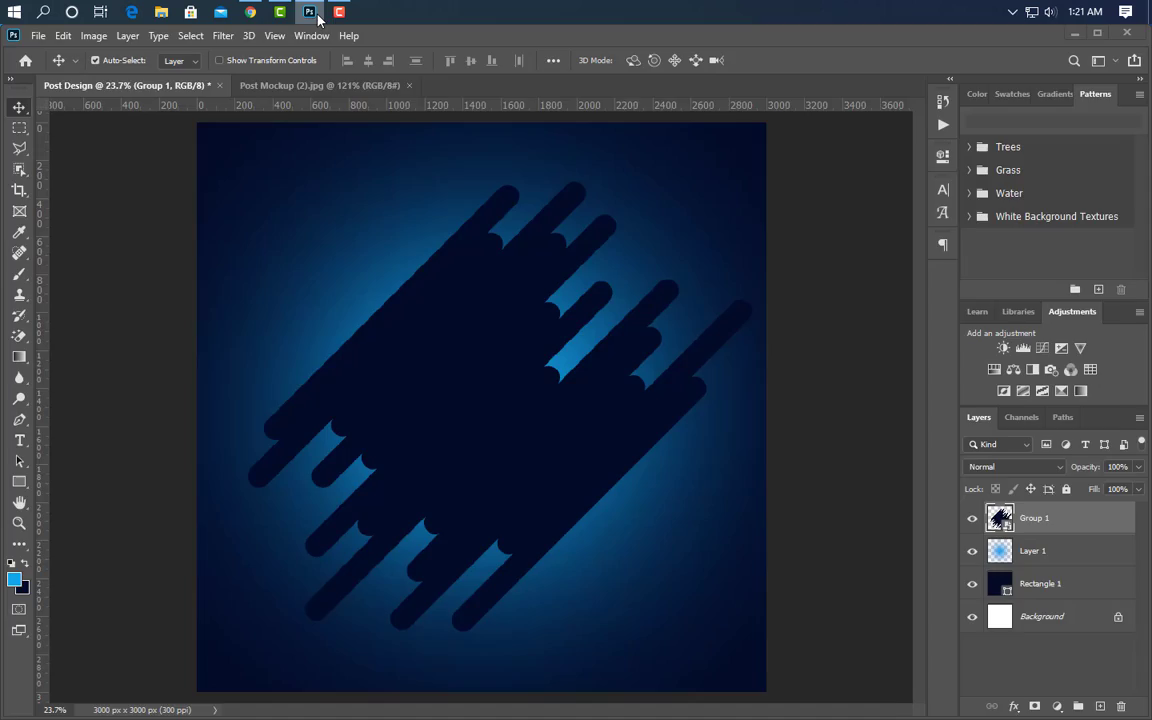
Place the screen-0 (1) image from the desktop, enlarge it to about 50.56% over the bar shape, and clip it to Group 1.
{"action": "left_click", "coordinate": [309, 12]}
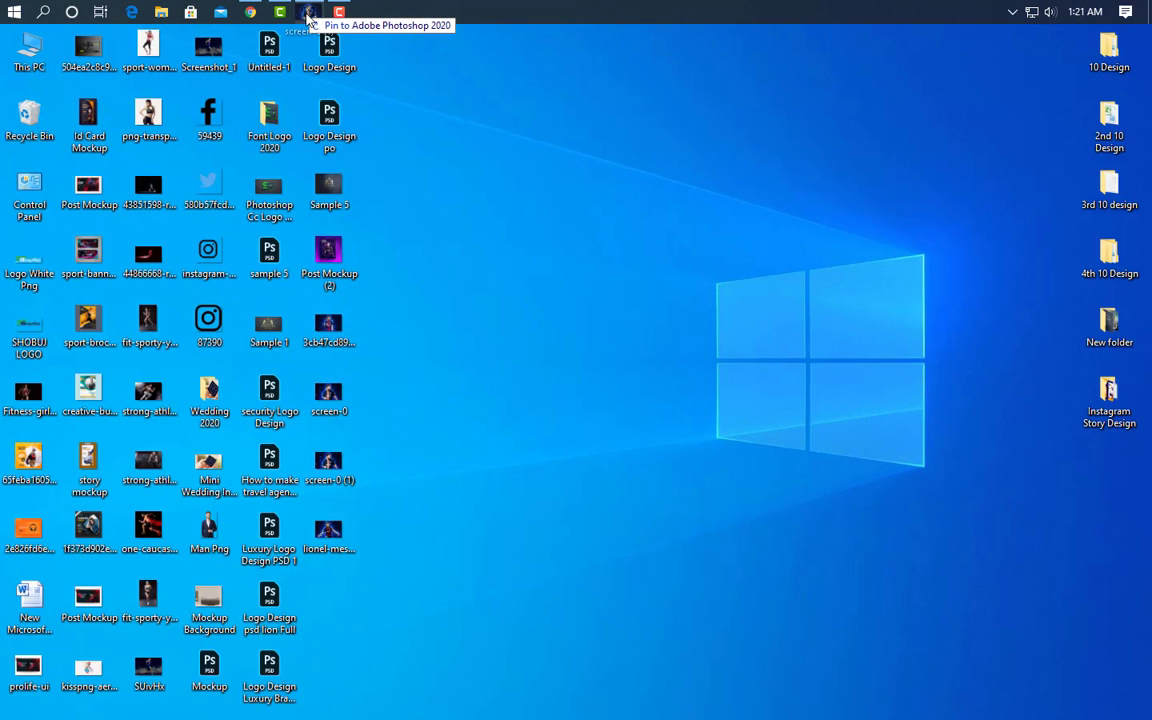
{"action": "left_click_drag", "start_coordinate": [309, 12], "coordinate": [447, 558]}
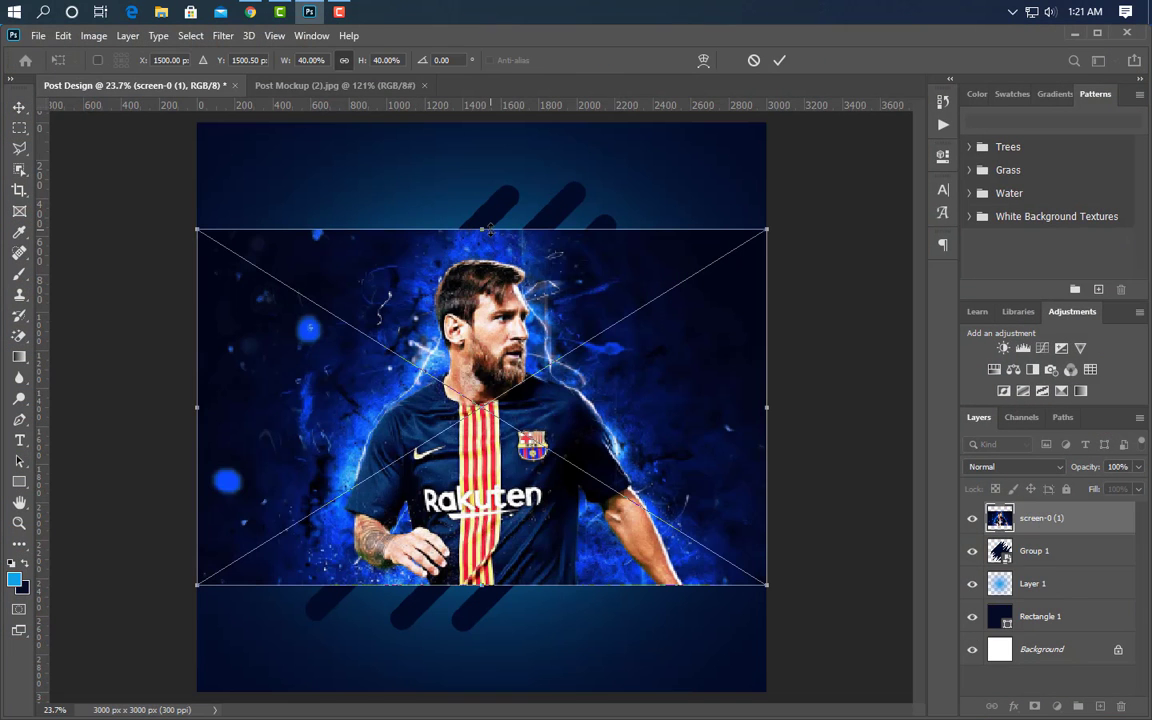
{"action": "left_click_drag", "start_coordinate": [488, 228], "coordinate": [488, 182]}
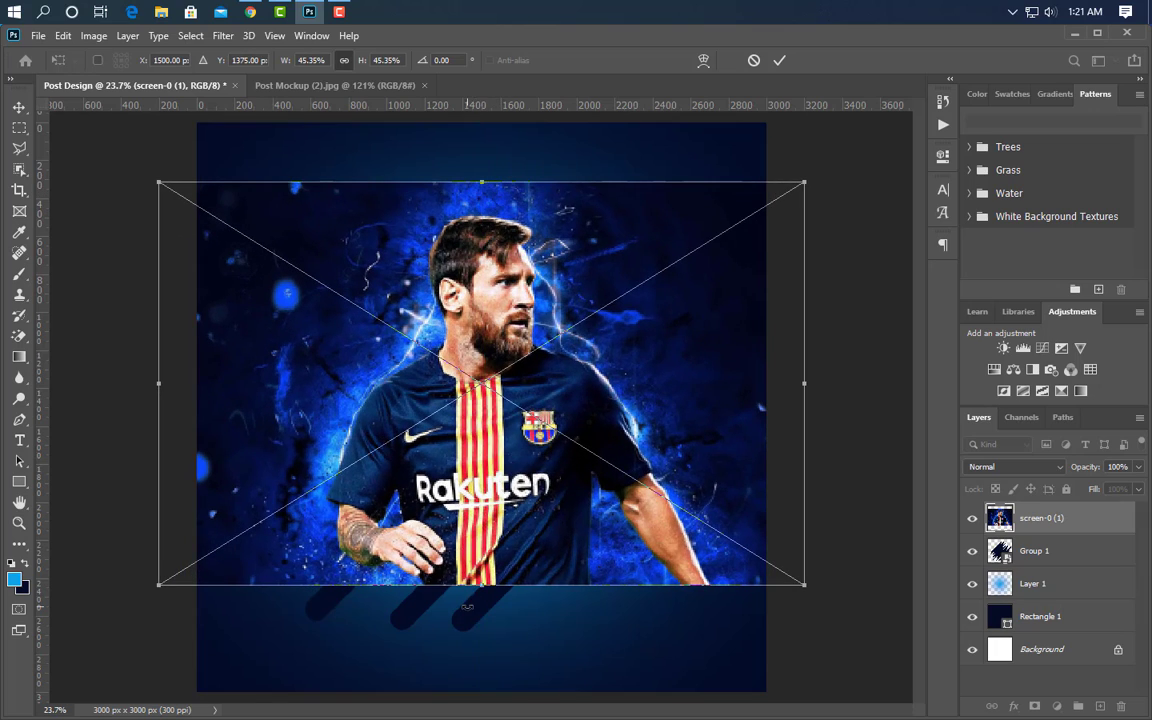
{"action": "left_click_drag", "start_coordinate": [481, 584], "coordinate": [484, 632]}
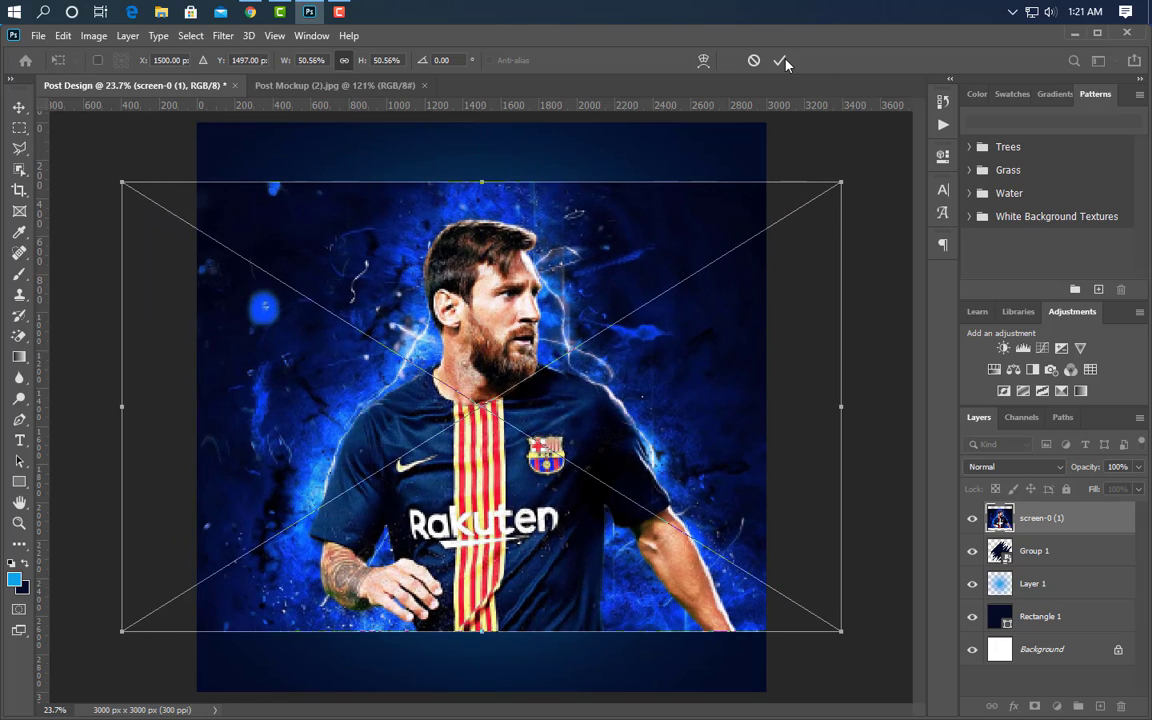
{"action": "right_click", "coordinate": [1073, 525]}
{"action": "left_click", "coordinate": [850, 386]}
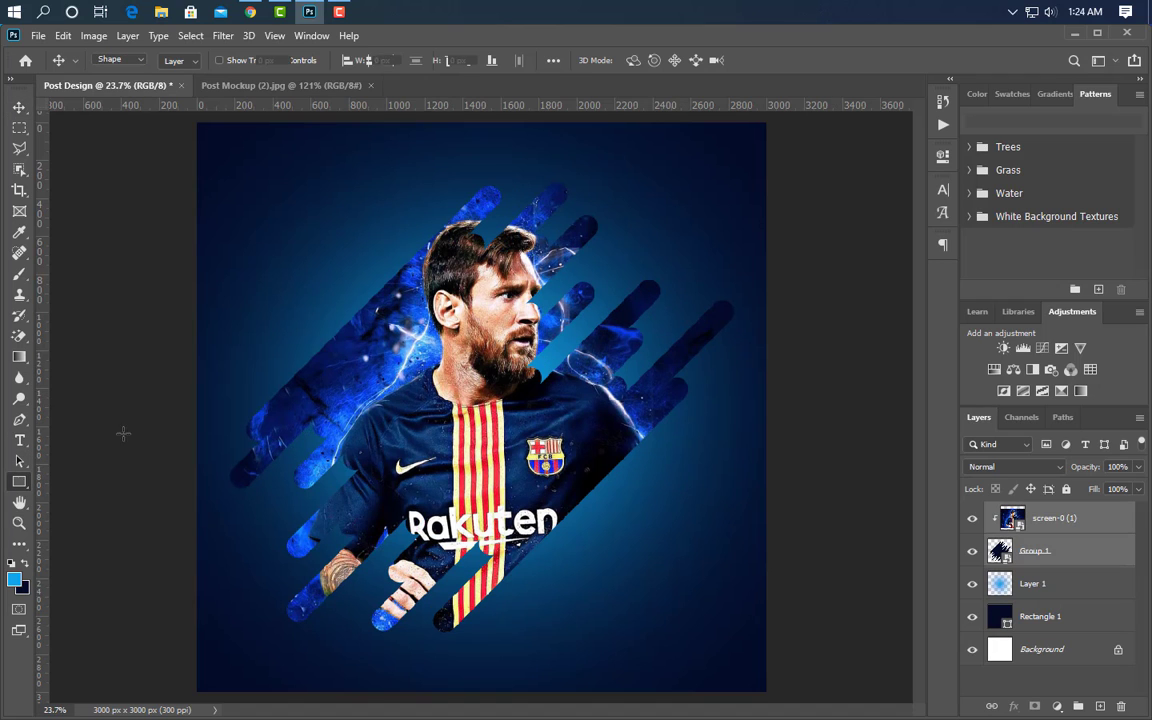
Draw a thin vertical blue rectangle about 43 px wide and 1982 px high beside the footballer image.
{"action": "key", "text": "u"}
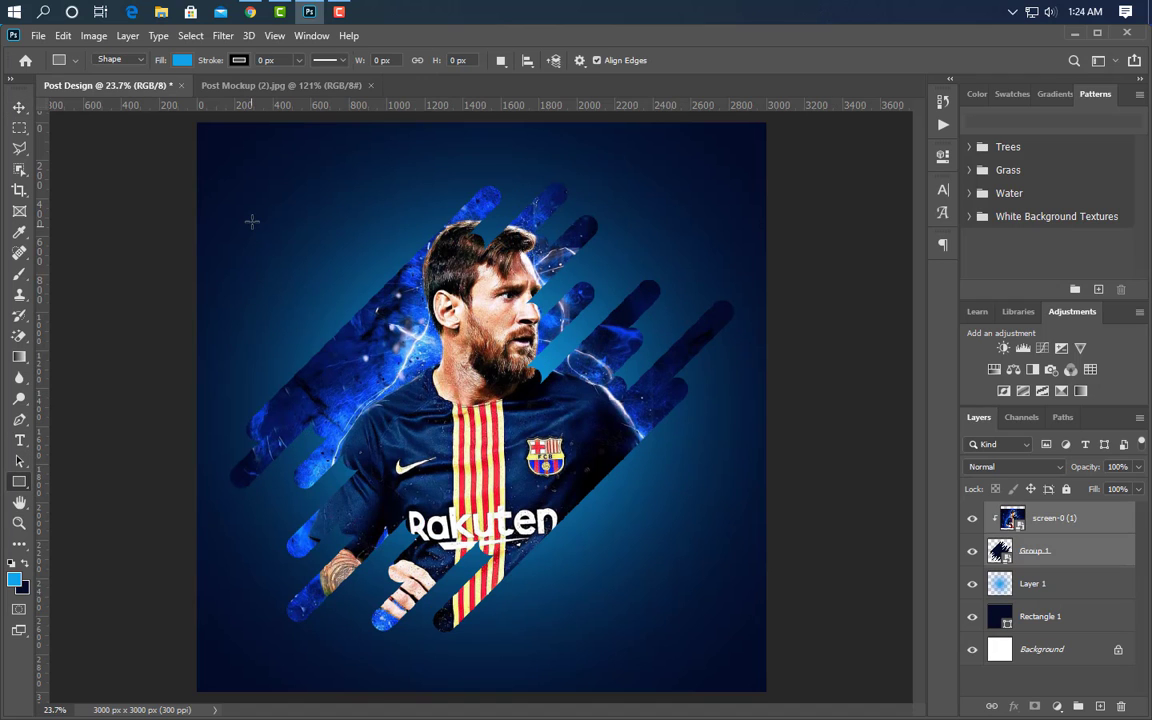
{"action": "left_click_drag", "start_coordinate": [253, 218], "coordinate": [262, 595]}
{"action": "left_click", "coordinate": [897, 151]}
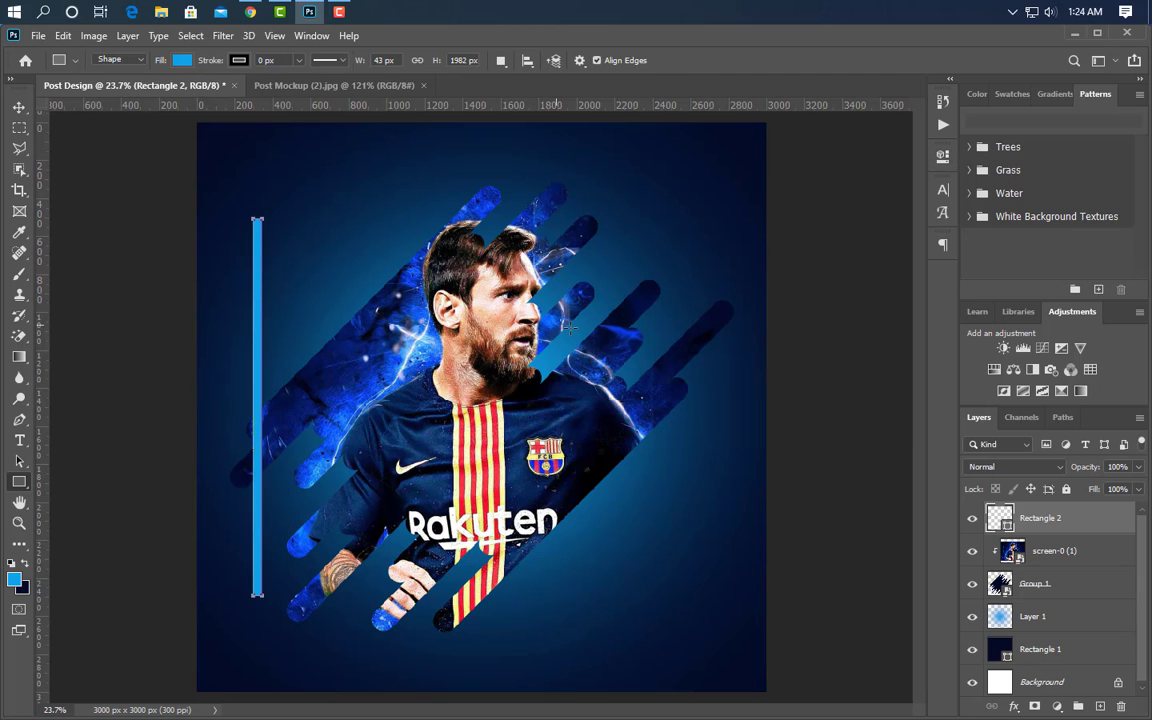
Taper the thin rectangle with a Perspective transform so its upper end narrows to a point.
{"action": "key", "text": "ctrl+t"}
{"action": "right_click", "coordinate": [257, 311]}
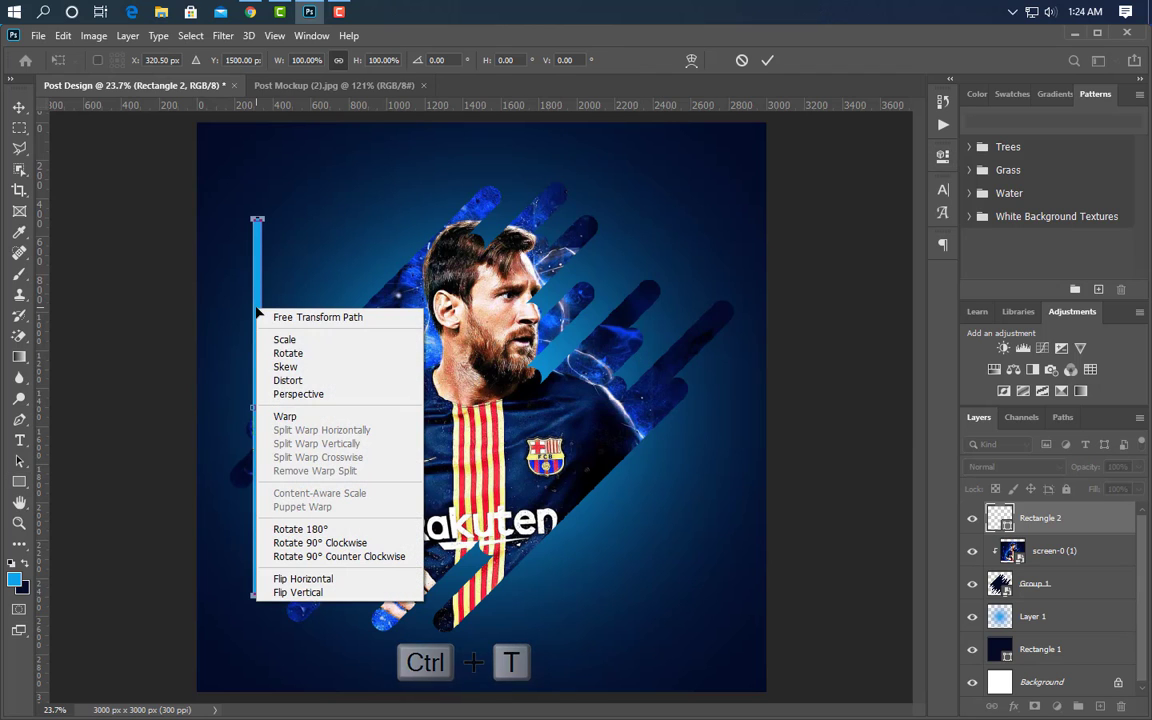
{"action": "left_click", "coordinate": [291, 393]}
{"action": "scroll", "coordinate": [257, 212], "scroll_direction": "up", "scroll_amount": 10}
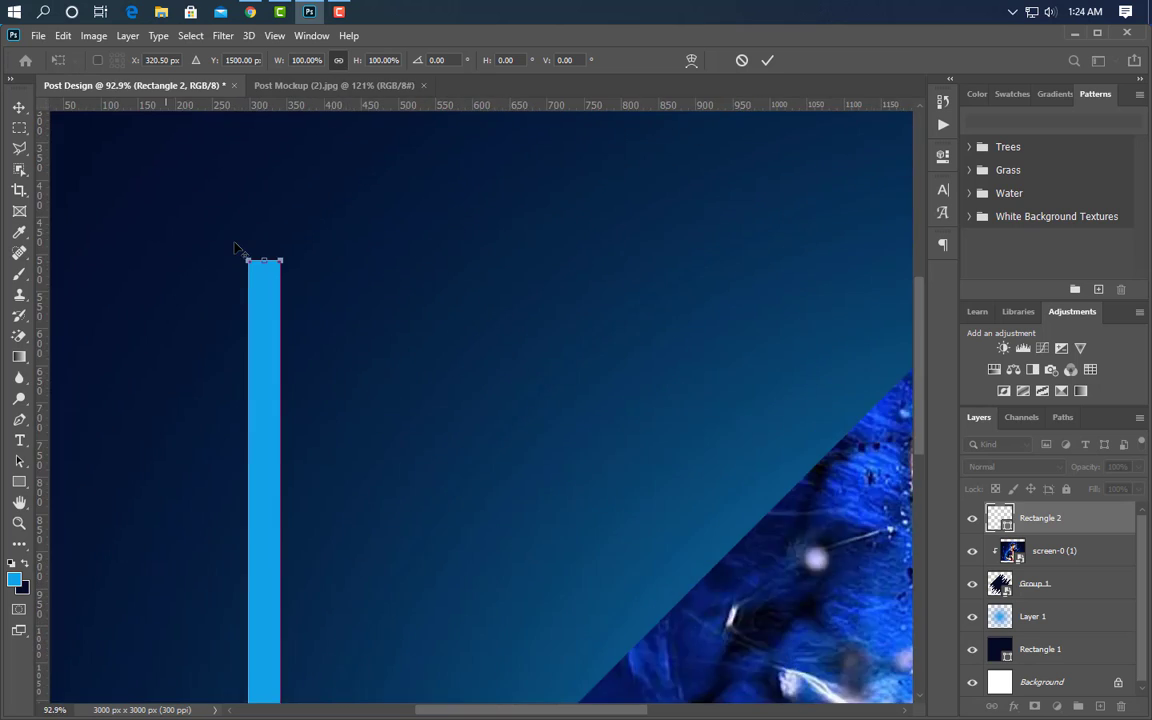
{"action": "scroll", "coordinate": [237, 248], "scroll_direction": "up", "scroll_amount": 3}
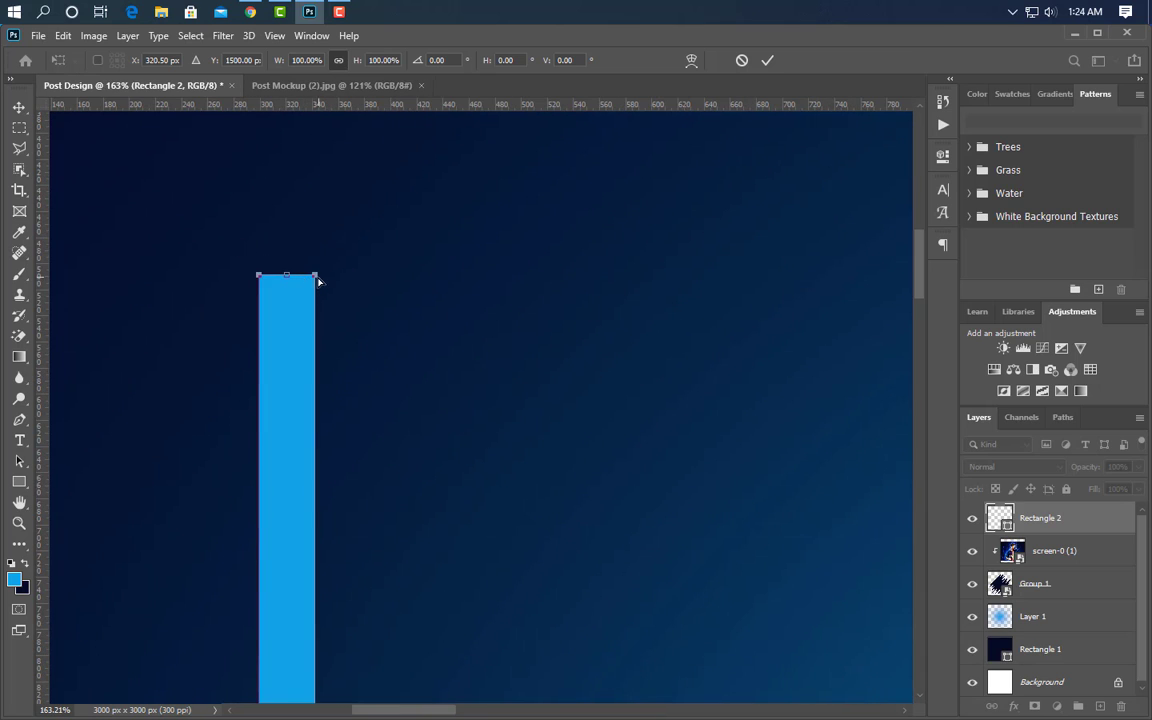
{"action": "left_click_drag", "start_coordinate": [315, 276], "coordinate": [288, 276]}
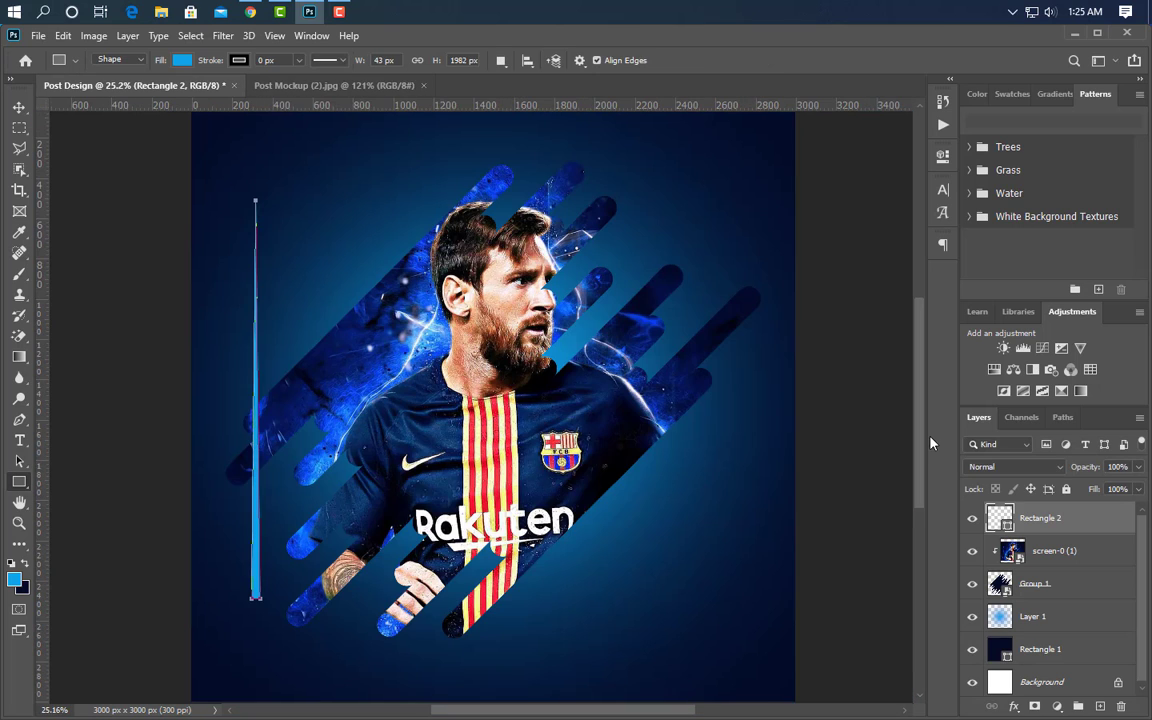
Change the tapered streak's fill to a fully saturated bright cyan-blue.
{"action": "double_click", "coordinate": [999, 518]}
{"action": "left_click_drag", "start_coordinate": [683, 359], "coordinate": [747, 403]}
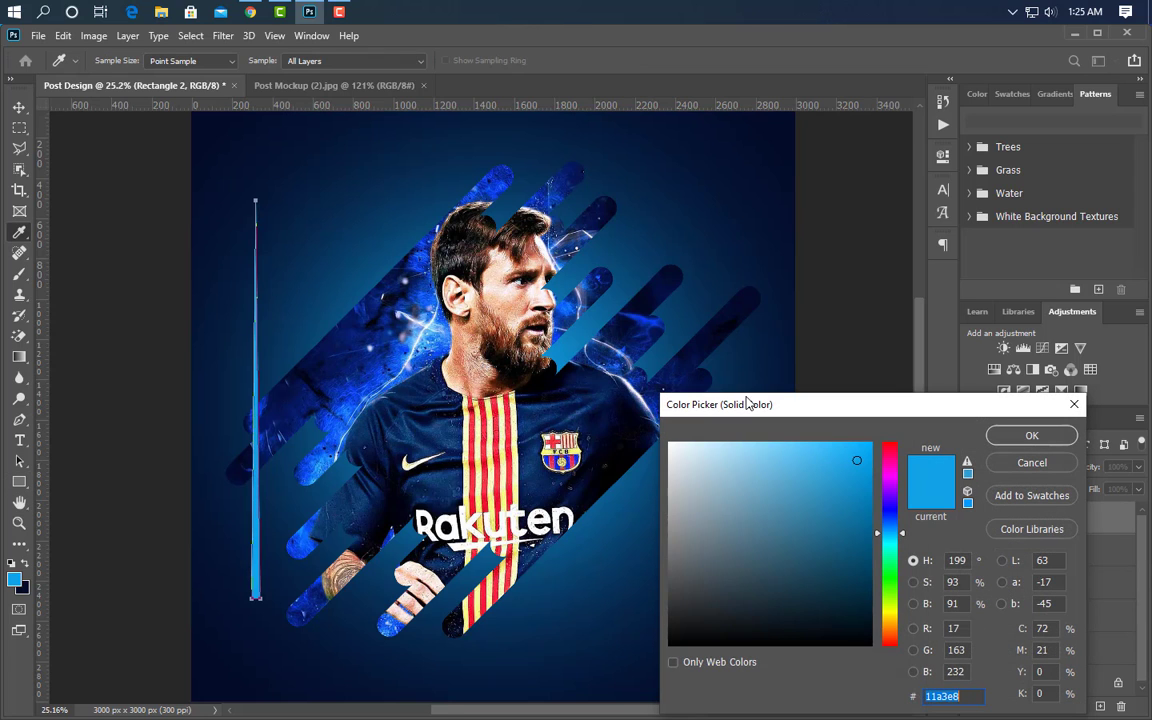
{"action": "left_click", "coordinate": [430, 326]}
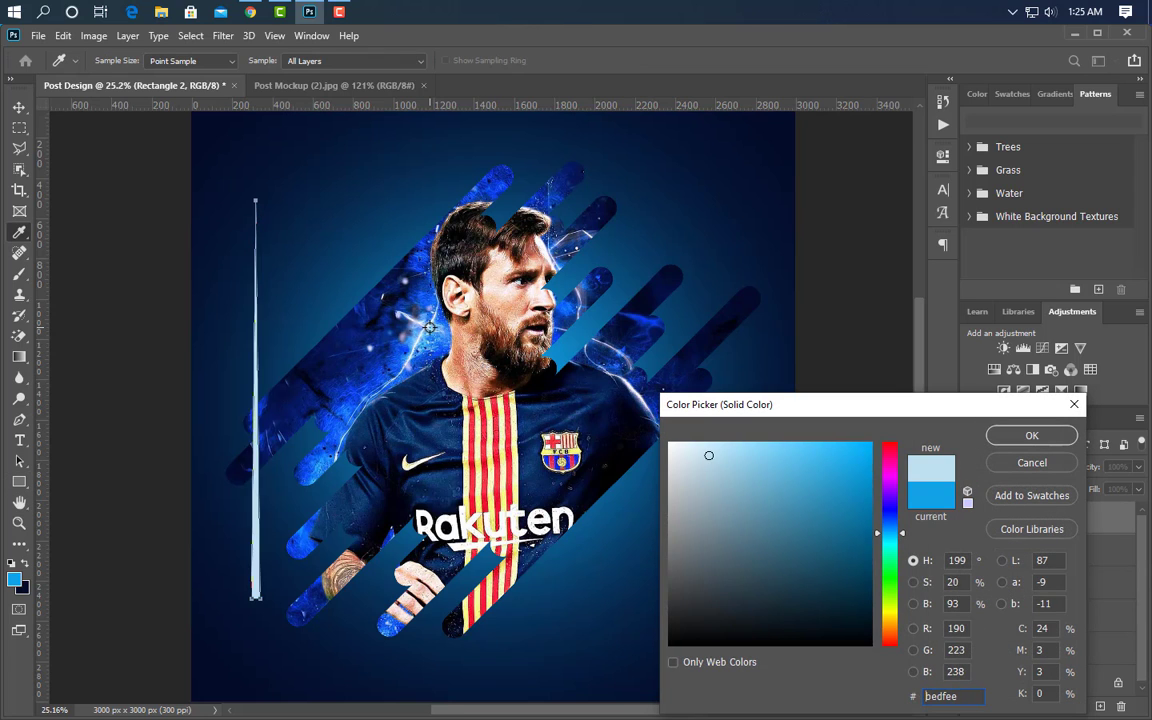
{"action": "left_click", "coordinate": [858, 460]}
{"action": "left_click_drag", "start_coordinate": [859, 458], "coordinate": [890, 405]}
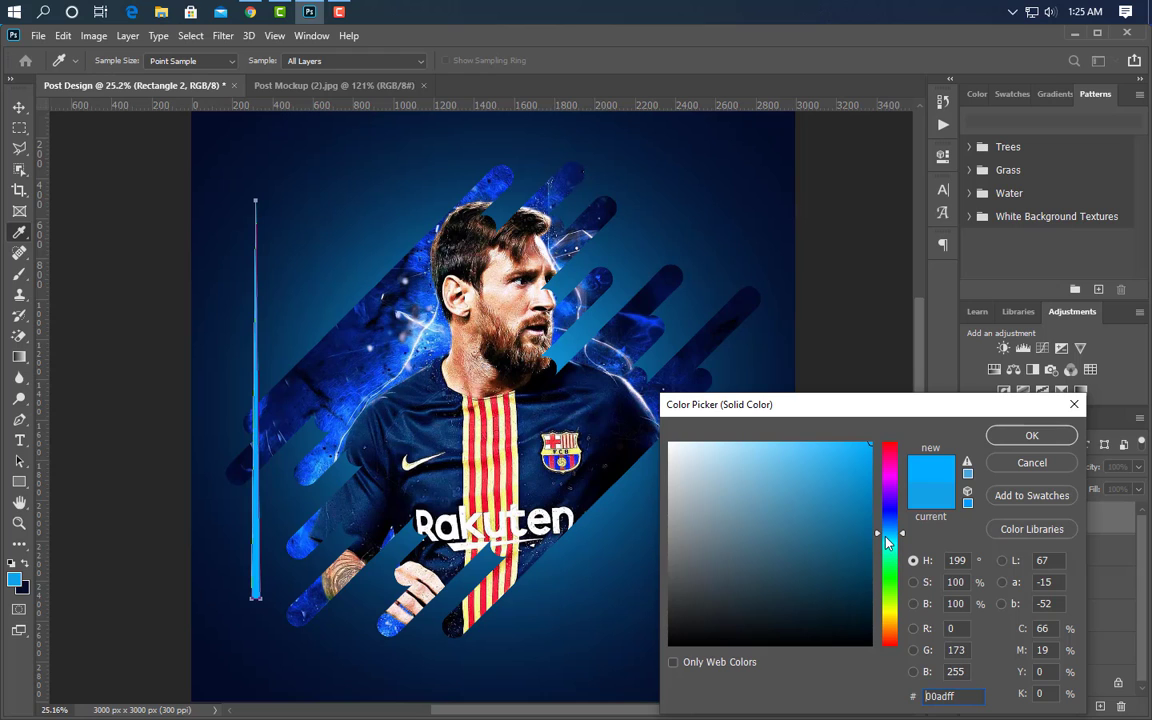
{"action": "left_click", "coordinate": [1032, 436]}
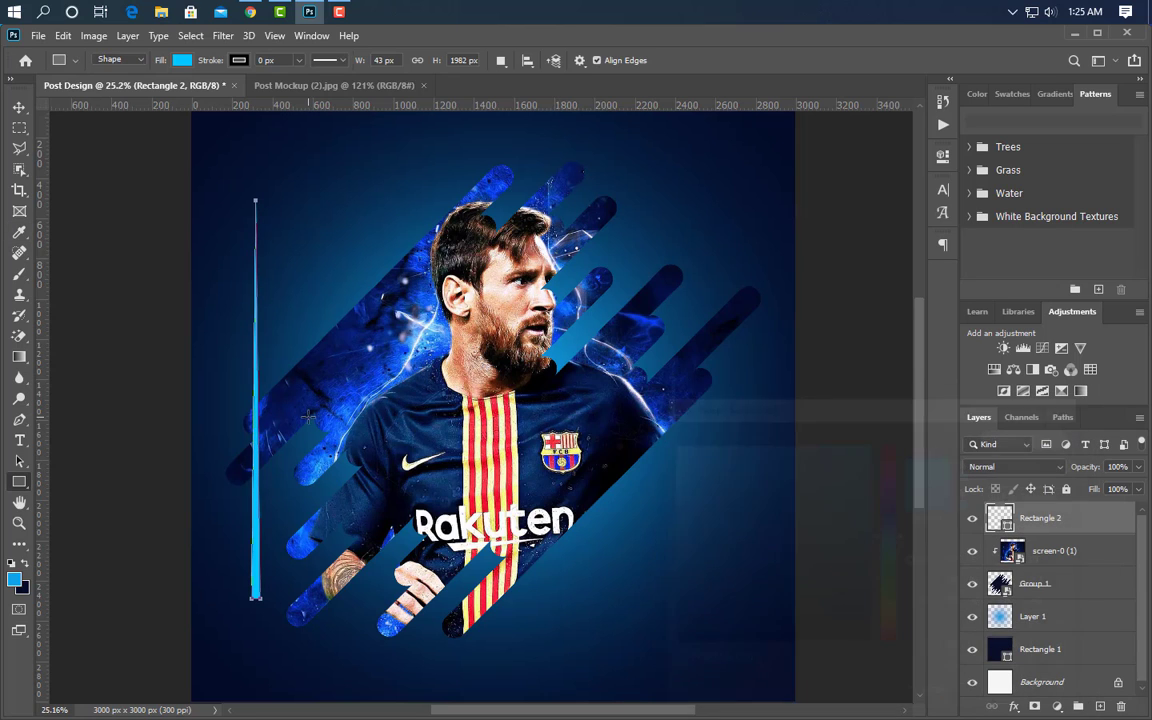
Rotate the streak to 45° and move it across the canvas's lower edge, with its tip beside the shape's lower-right side.
{"action": "scroll", "coordinate": [453, 391], "scroll_direction": "down", "scroll_amount": 2}
{"action": "key", "text": "ctrl+t"}
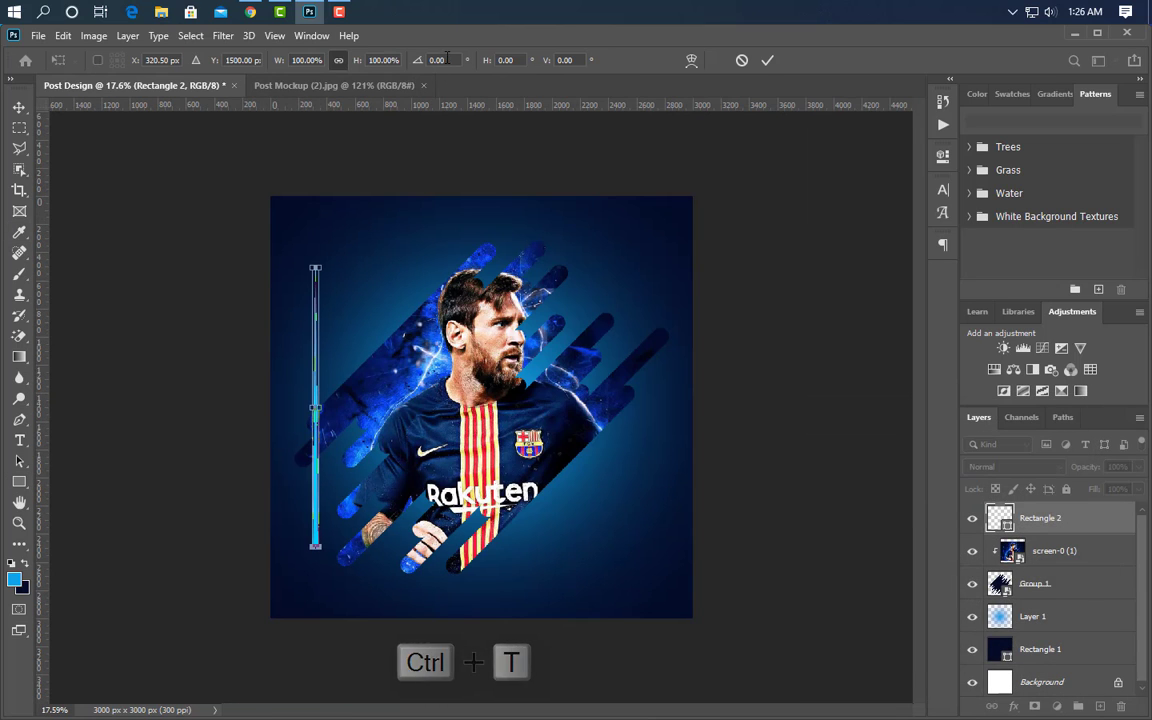
{"action": "left_click", "coordinate": [447, 59]}
{"action": "type", "text": "45"}
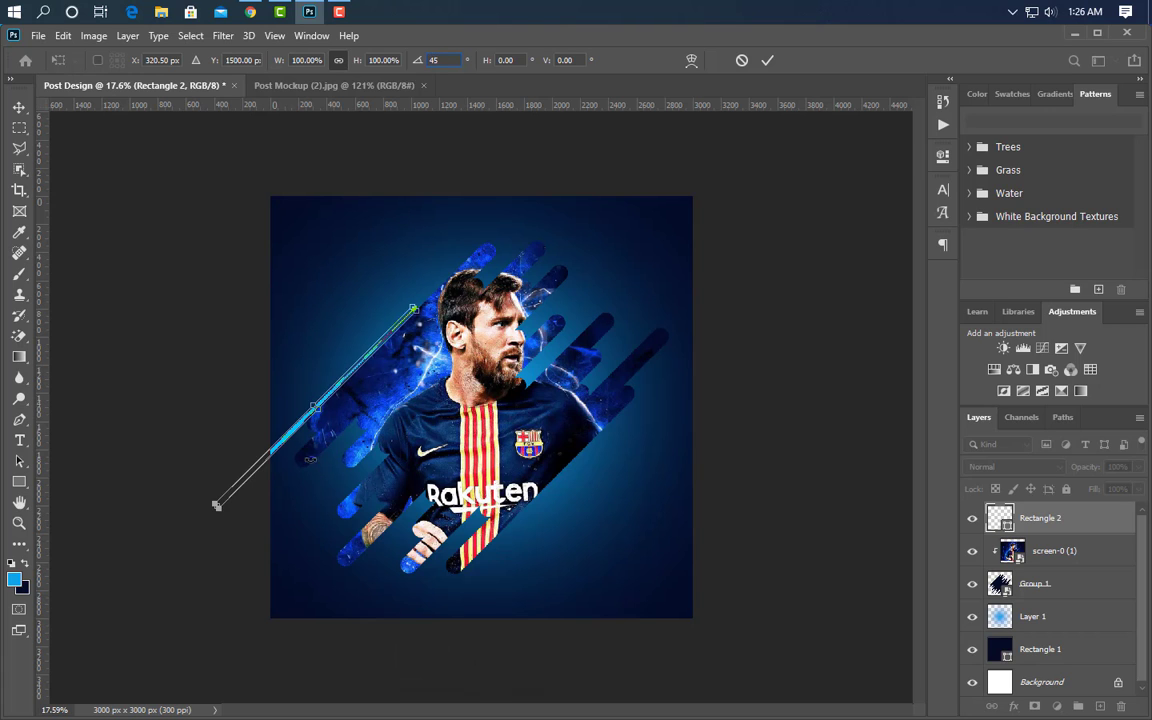
{"action": "left_click_drag", "start_coordinate": [285, 440], "coordinate": [419, 637]}
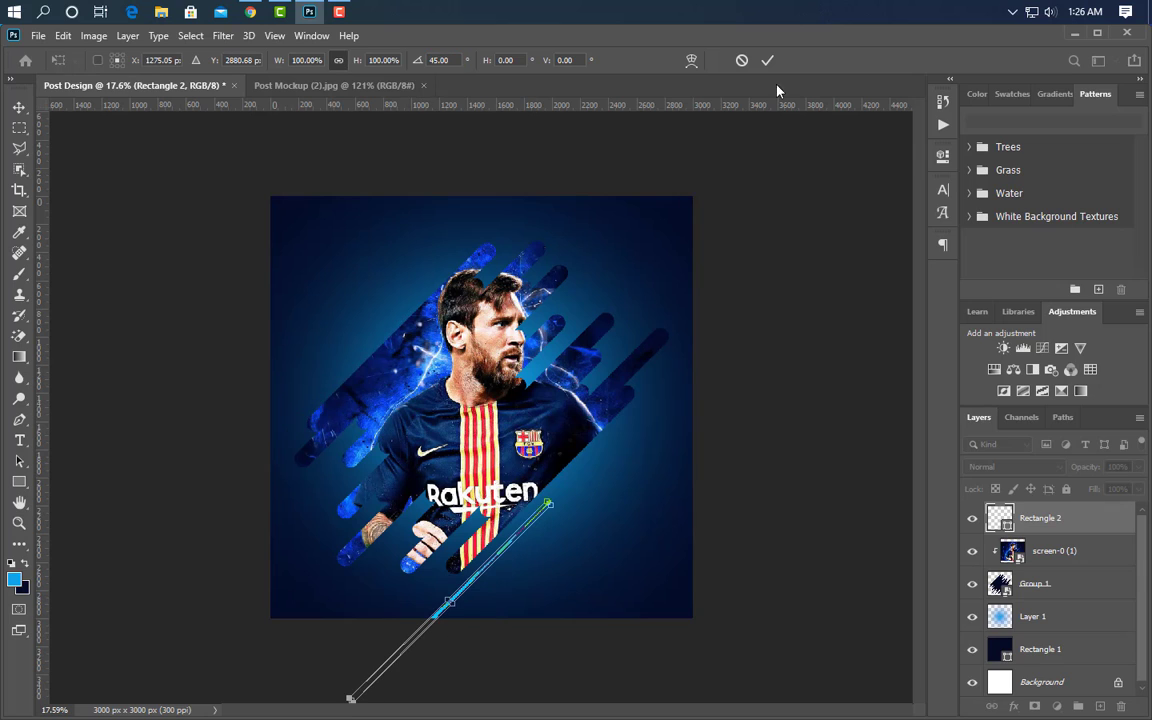
{"action": "left_click", "coordinate": [767, 61]}
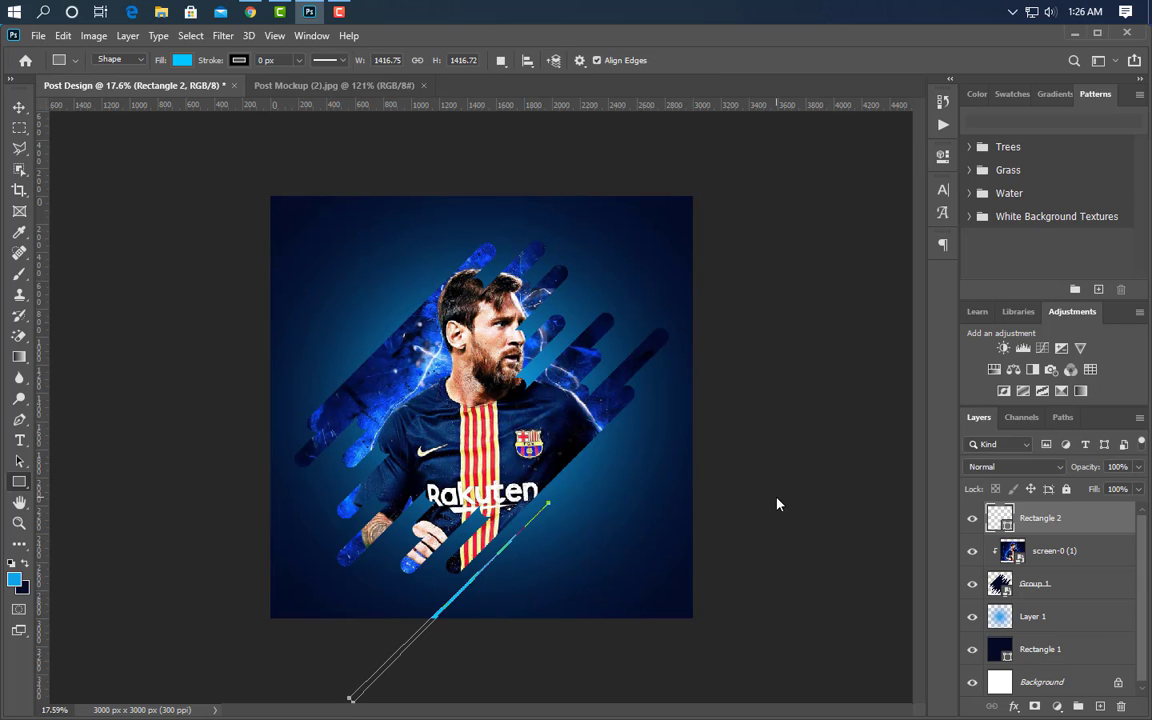
Duplicate the diagonal streak and offset the copy down and to the left, parallel to the original.
{"action": "left_click", "coordinate": [18, 107]}
{"action": "left_click", "coordinate": [840, 590]}
{"action": "left_click_drag", "start_coordinate": [1094, 526], "coordinate": [1100, 707]}
{"action": "key", "text": "ctrl+t"}
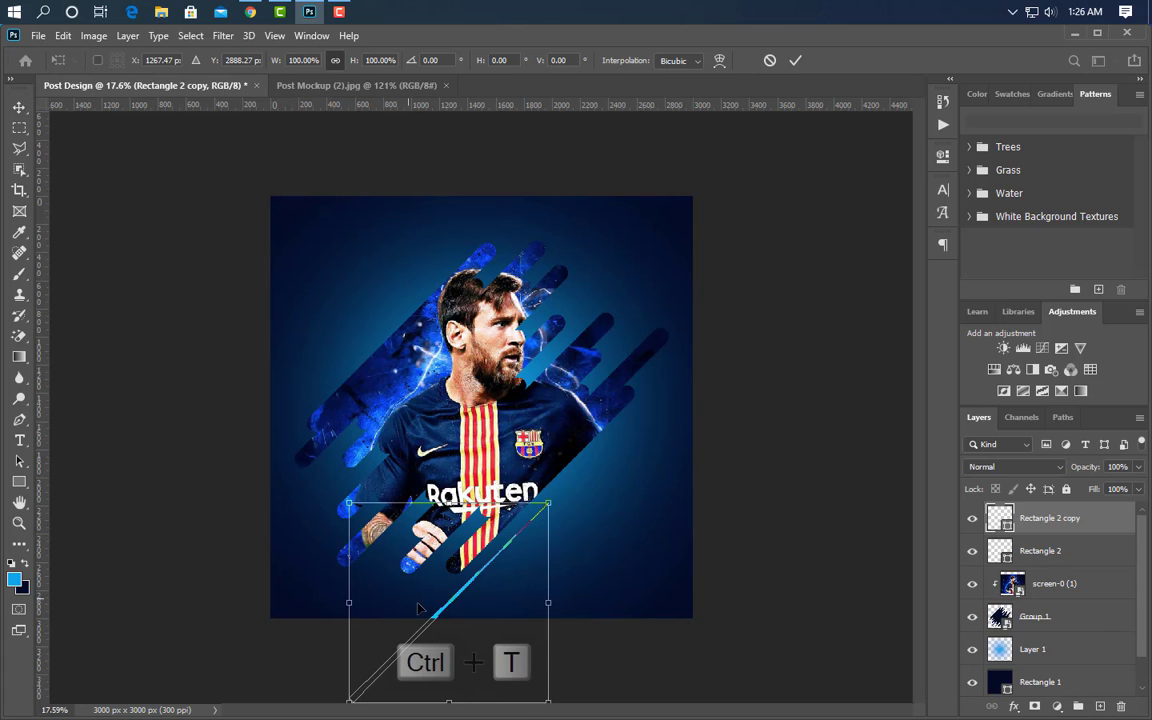
{"action": "left_click_drag", "start_coordinate": [418, 565], "coordinate": [462, 636]}
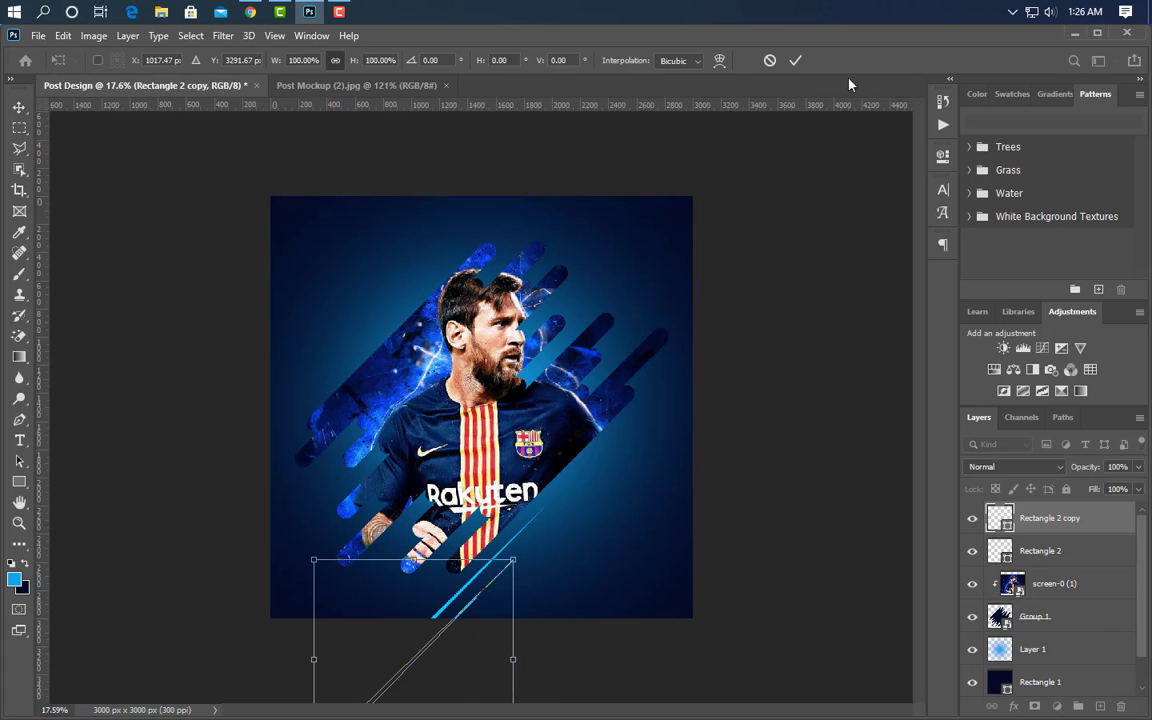
{"action": "left_click", "coordinate": [795, 60]}
Group the two diagonal cyan streak layers and duplicate the group.
{"action": "left_click", "coordinate": [1057, 553], "text": "ctrl"}
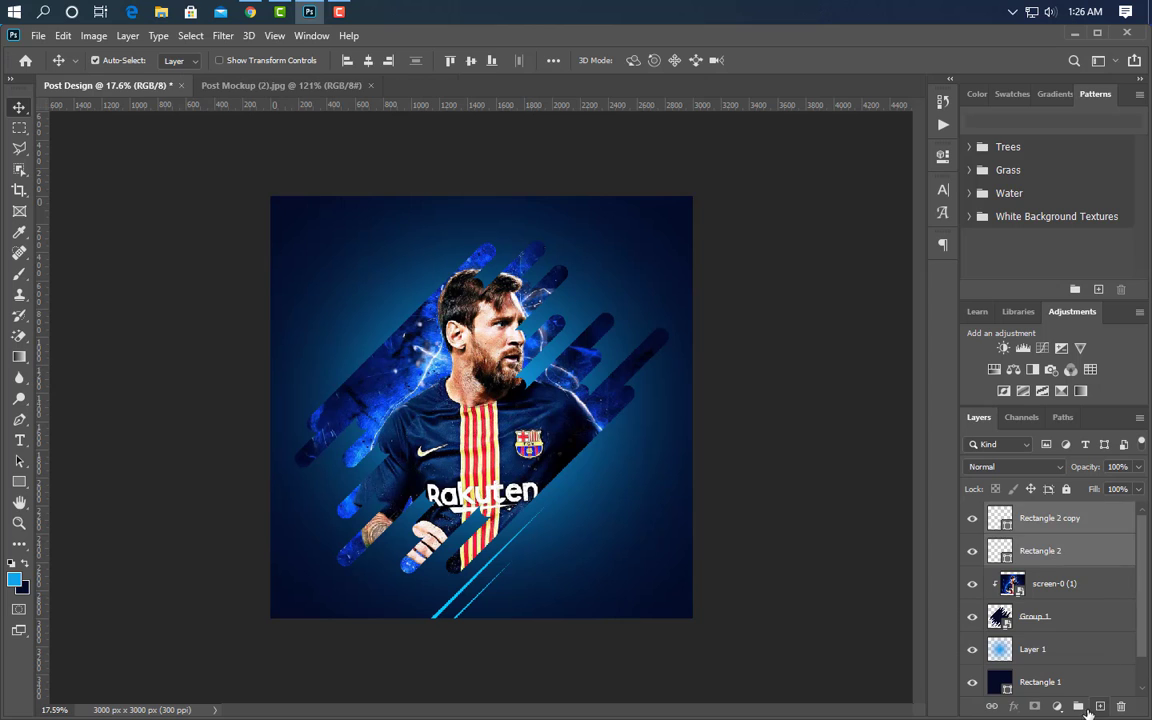
{"action": "left_click", "coordinate": [1080, 707]}
{"action": "left_click_drag", "start_coordinate": [1112, 516], "coordinate": [1099, 706]}
Flip the duplicated streak group horizontally and vertically, and move it to the canvas's upper edge, above the player's head.
{"action": "key", "text": "ctrl+t"}
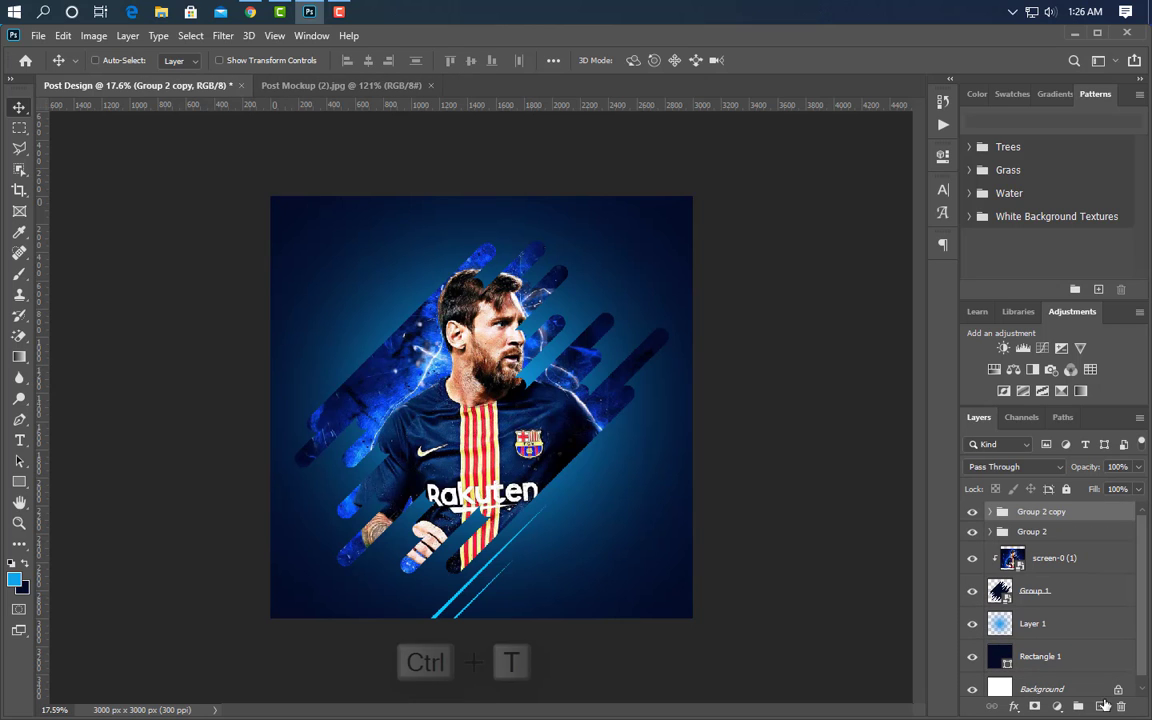
{"action": "right_click", "coordinate": [512, 278]}
{"action": "left_click", "coordinate": [548, 550]}
{"action": "right_click", "coordinate": [480, 596]}
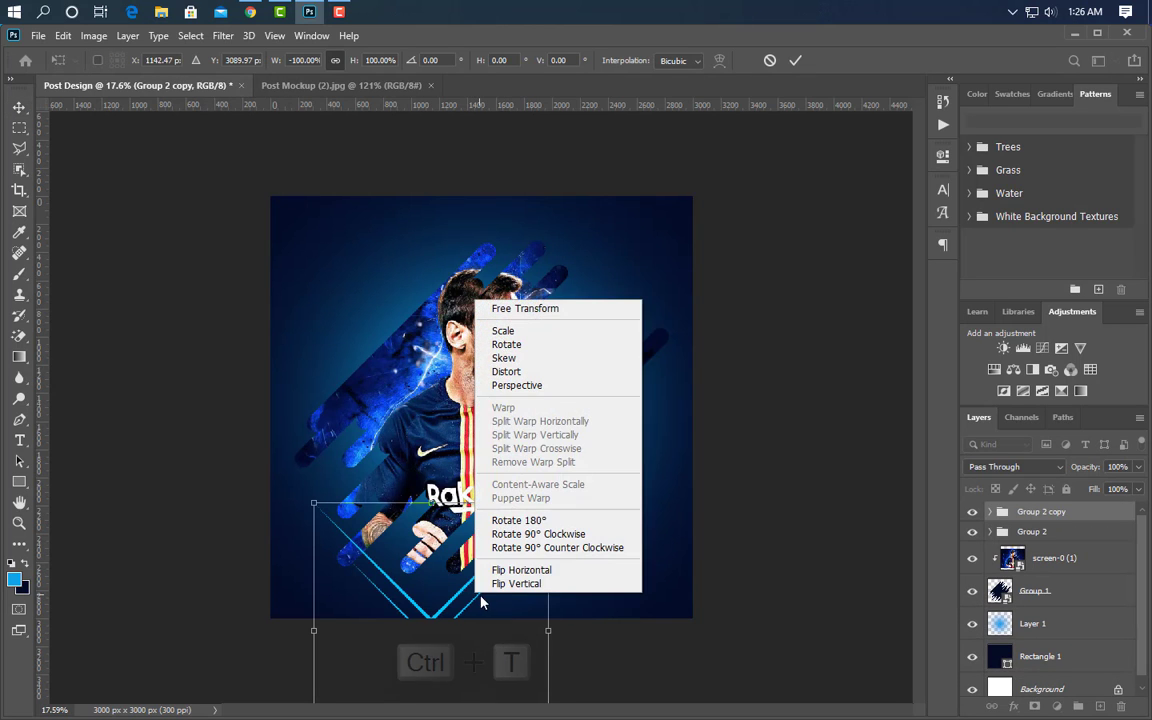
{"action": "left_click", "coordinate": [482, 586]}
{"action": "left_click_drag", "start_coordinate": [488, 622], "coordinate": [566, 179]}
{"action": "left_click", "coordinate": [795, 62]}
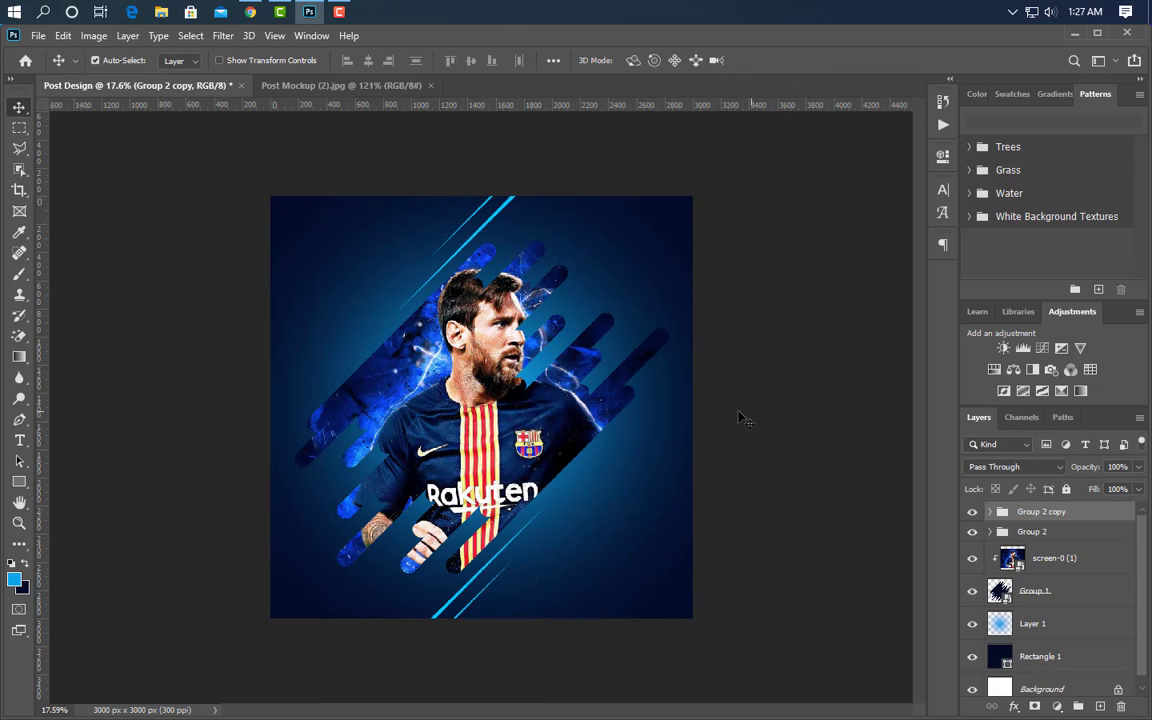
Add the text "NEW" in the canvas's upper-left area and scale it to about 752 px wide.
{"action": "key", "text": "ctrl+0"}
{"action": "key", "text": "t"}
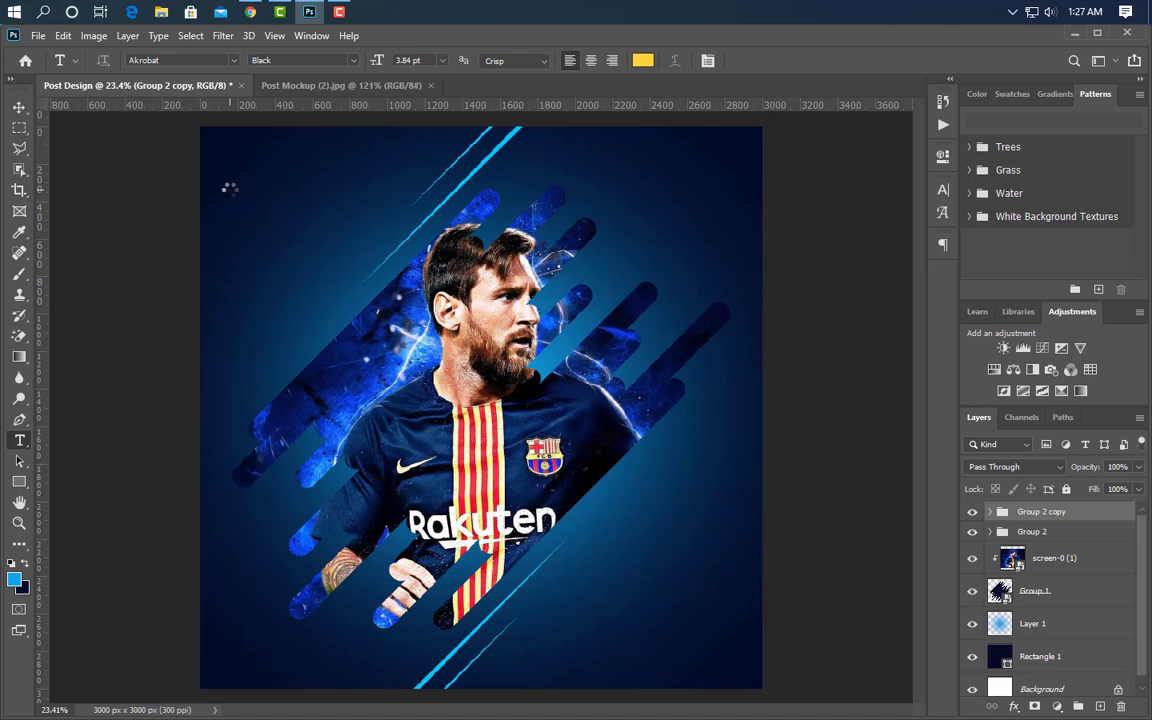
{"action": "left_click", "coordinate": [229, 186]}
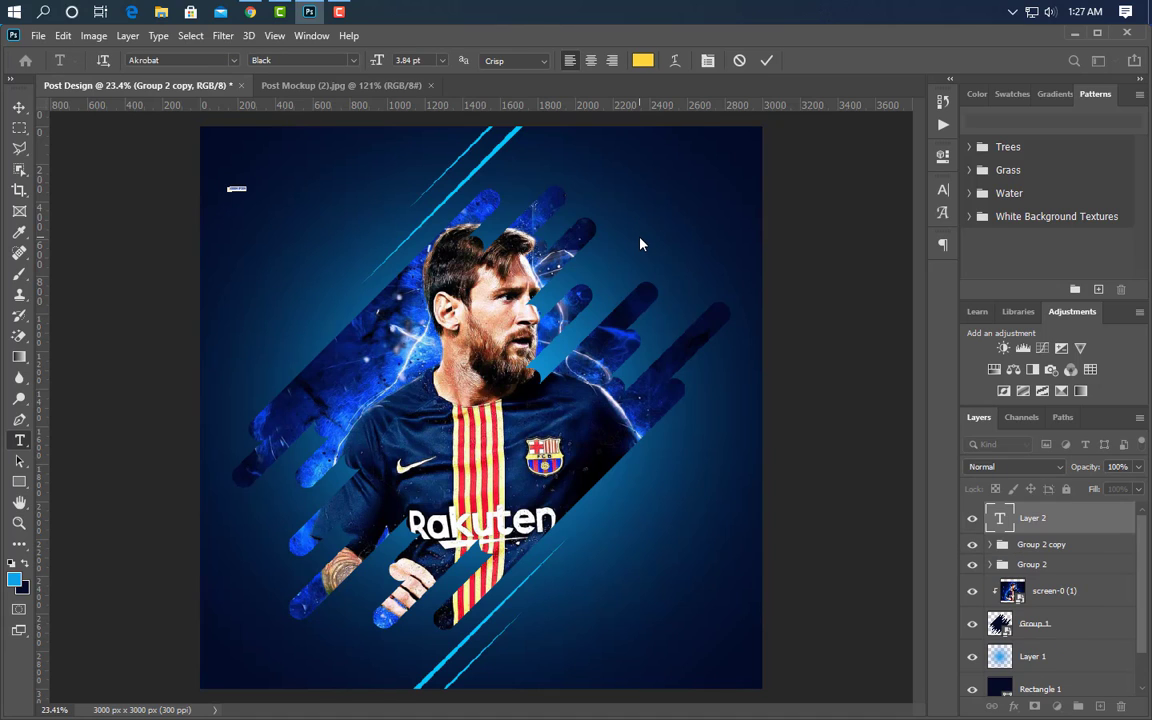
{"action": "left_click", "coordinate": [766, 60]}
{"action": "key", "text": "ctrl+t"}
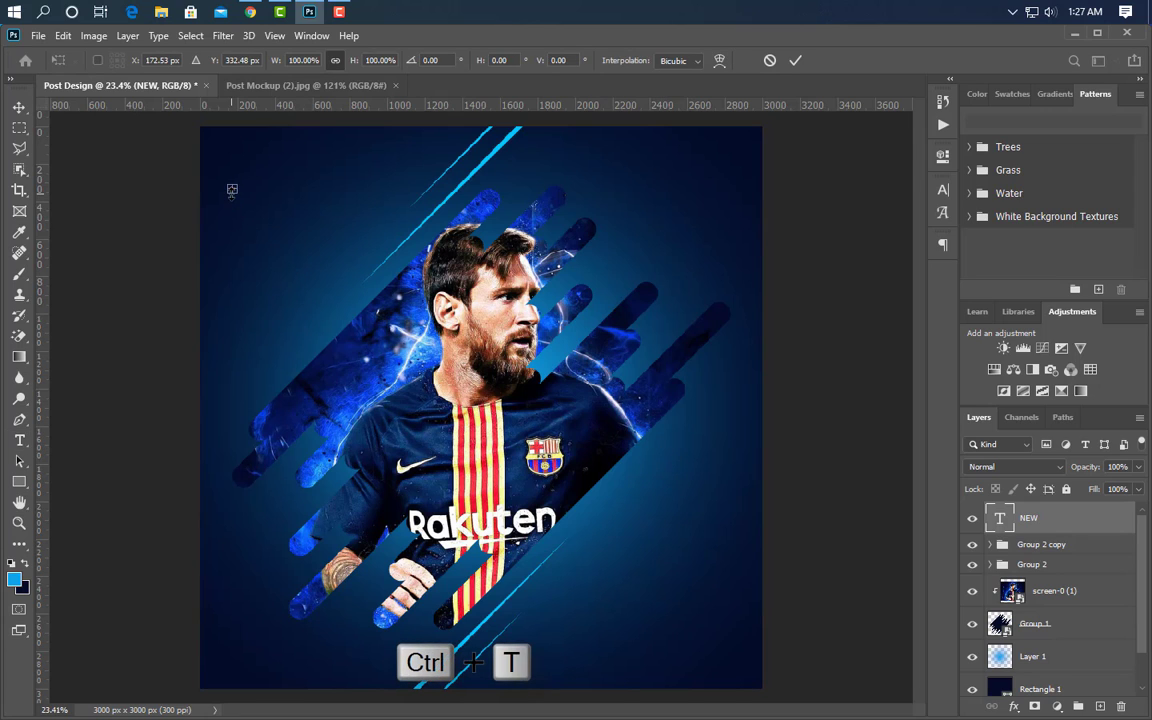
{"action": "left_click_drag", "start_coordinate": [232, 190], "coordinate": [384, 235]}
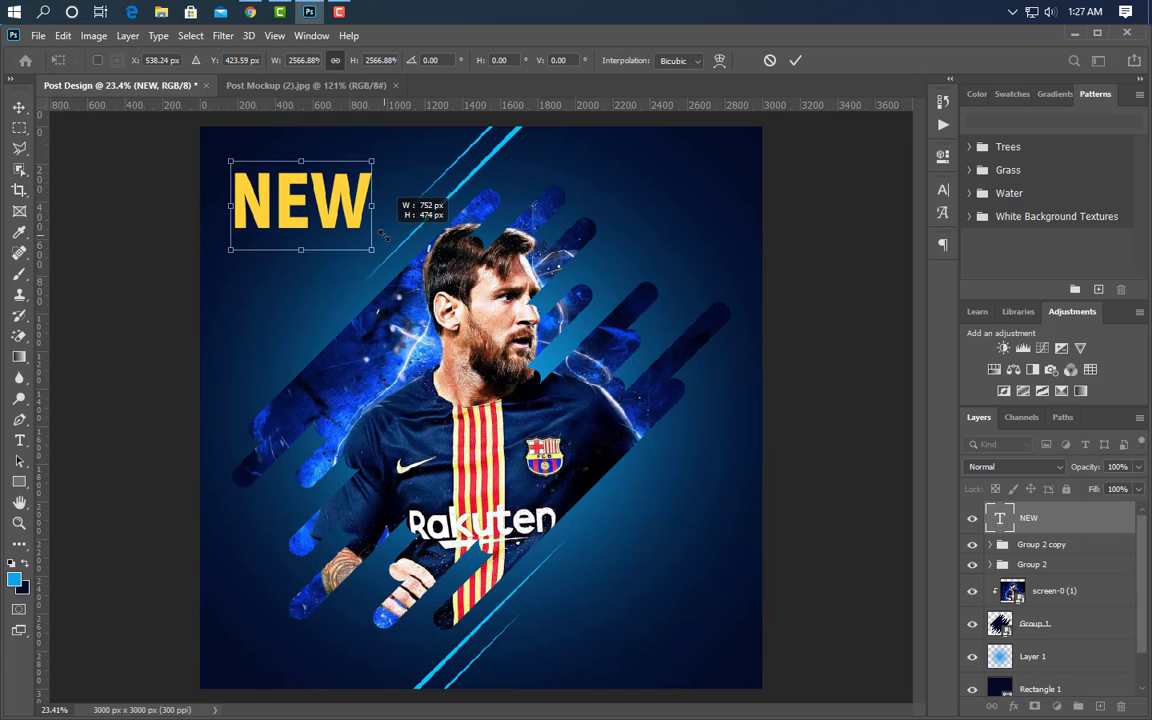
{"action": "left_click", "coordinate": [795, 60]}
Squash the "NEW" text vertically to about 85% of its height, keeping its width.
{"action": "key", "text": "ctrl+t"}
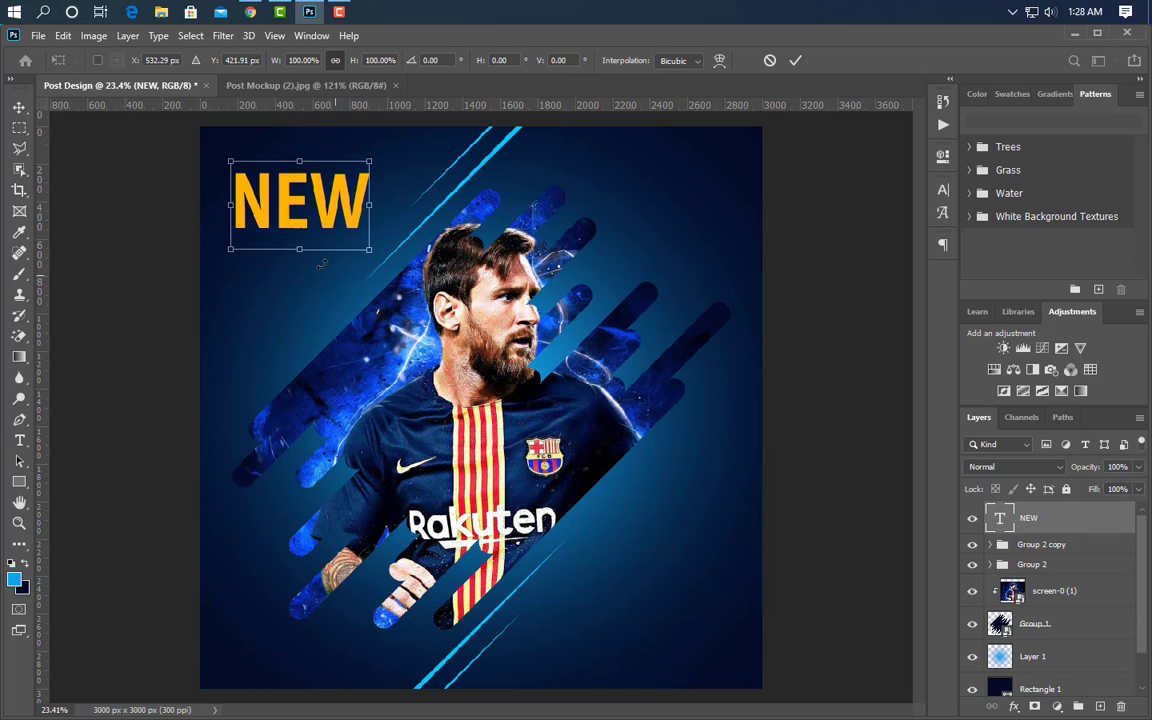
{"action": "left_click_drag", "start_coordinate": [298, 250], "coordinate": [295, 243]}
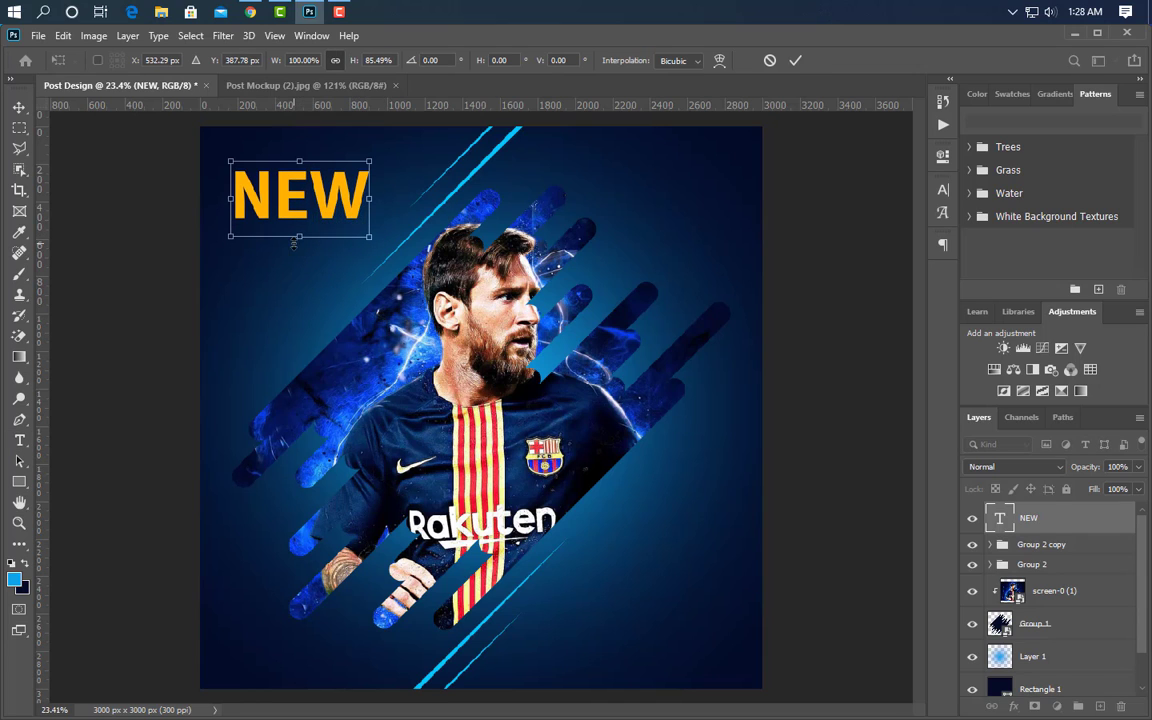
{"action": "left_click", "coordinate": [795, 60]}
Add the text "ARRIVAL" directly beneath "NEW", scaled to about 797 px wide.
{"action": "scroll", "coordinate": [176, 108], "scroll_direction": "up", "scroll_amount": 3}
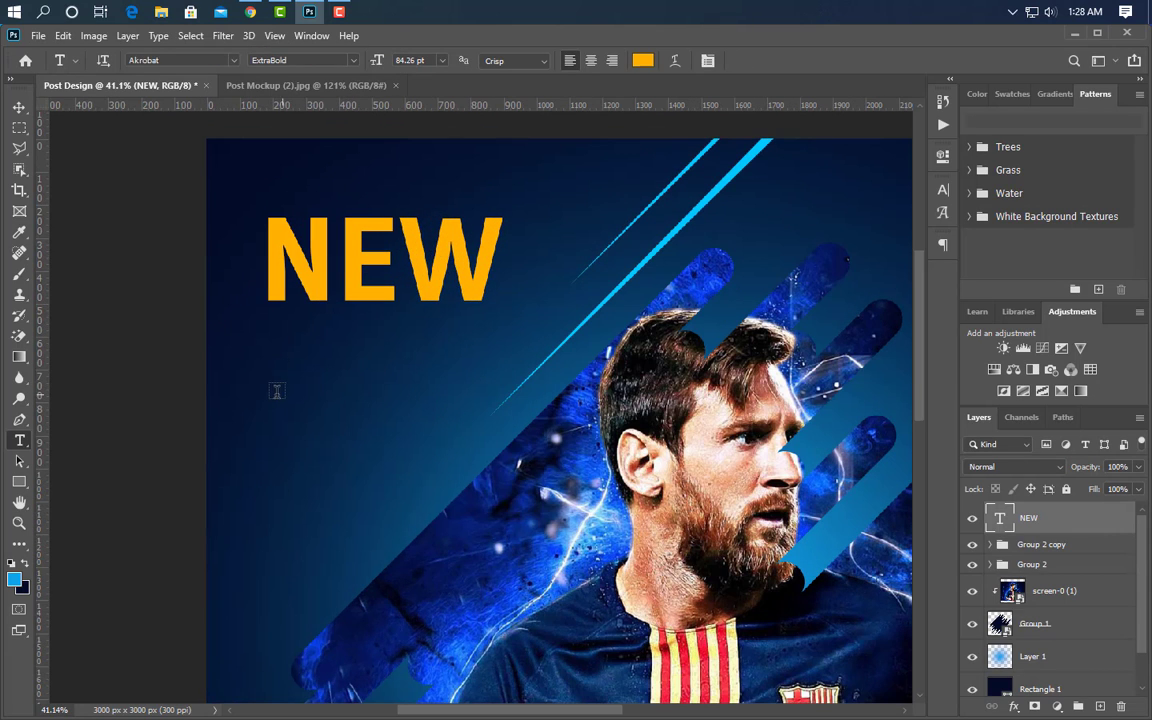
{"action": "left_click", "coordinate": [269, 352]}
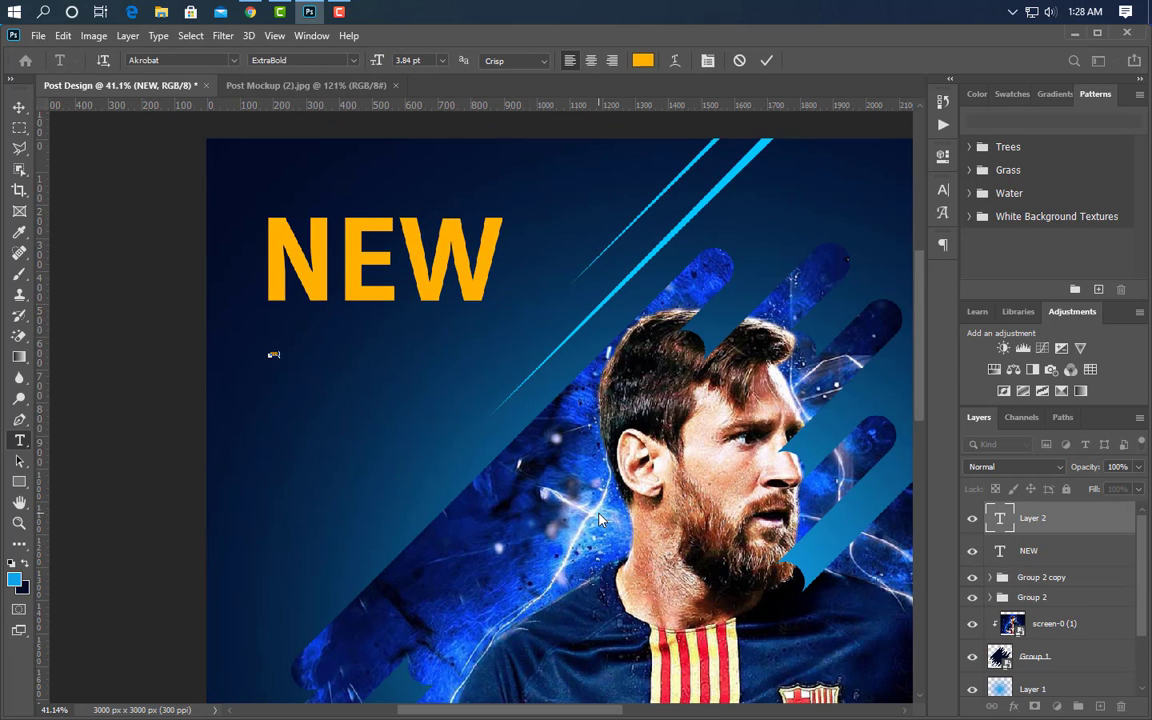
{"action": "left_click", "coordinate": [766, 61]}
{"action": "key", "text": "ctrl+t"}
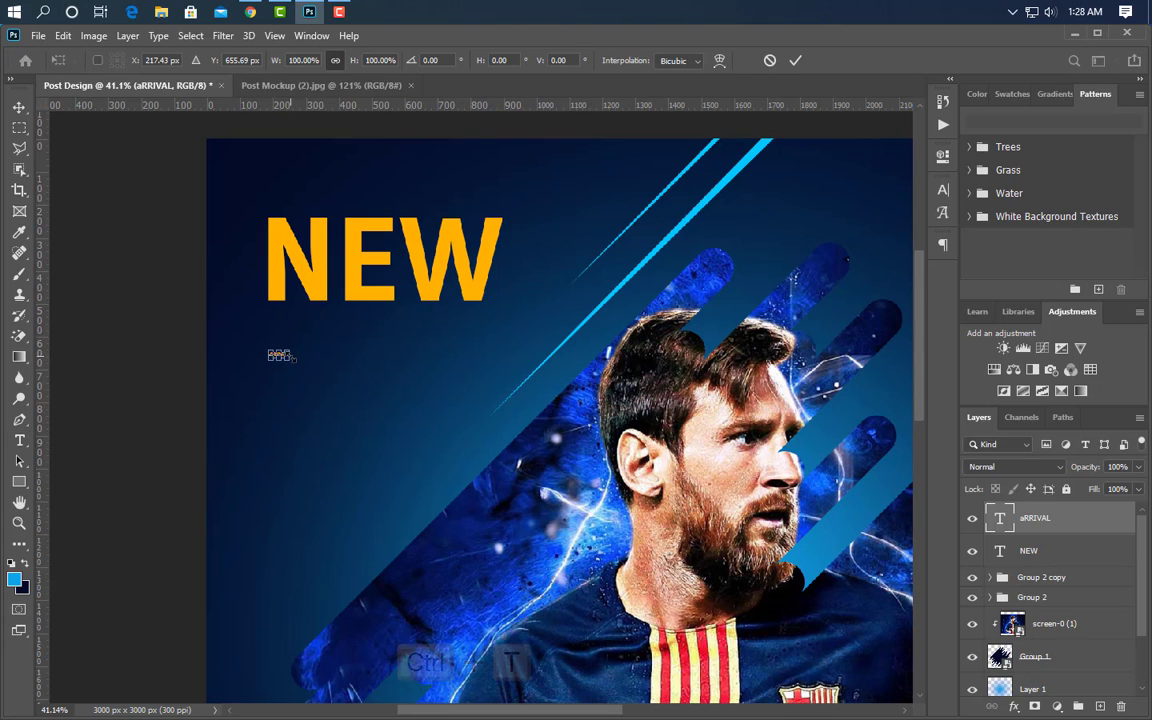
{"action": "left_click_drag", "start_coordinate": [289, 356], "coordinate": [536, 352]}
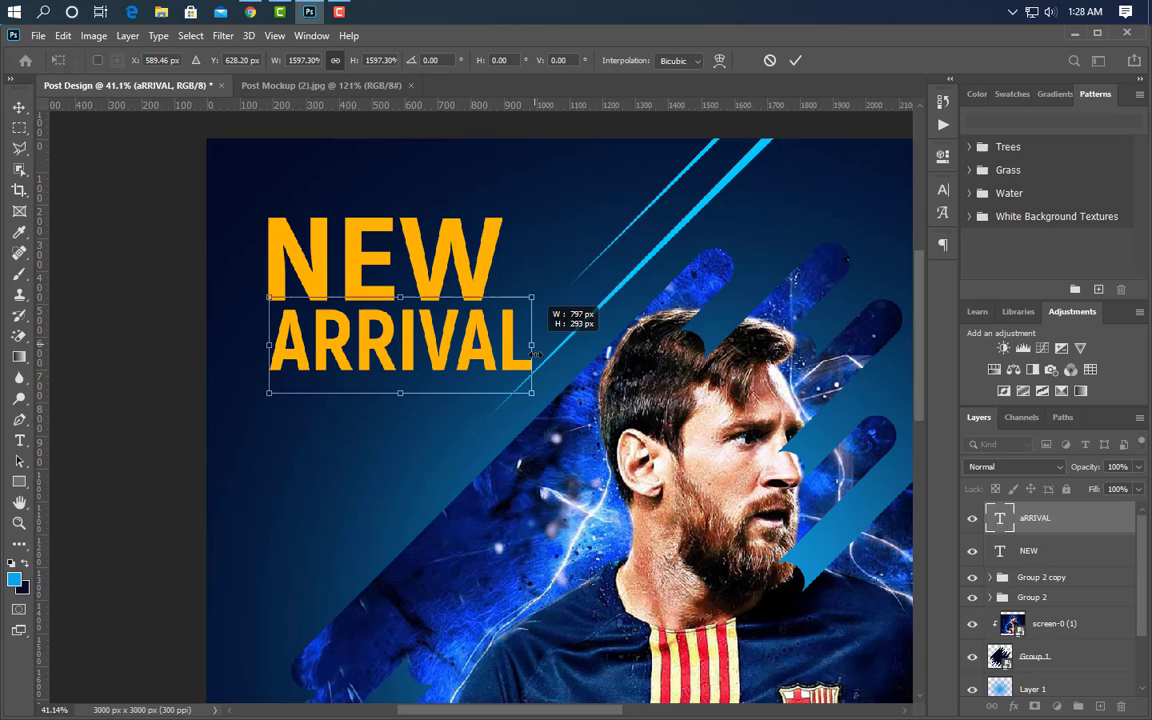
{"action": "left_click", "coordinate": [796, 60]}
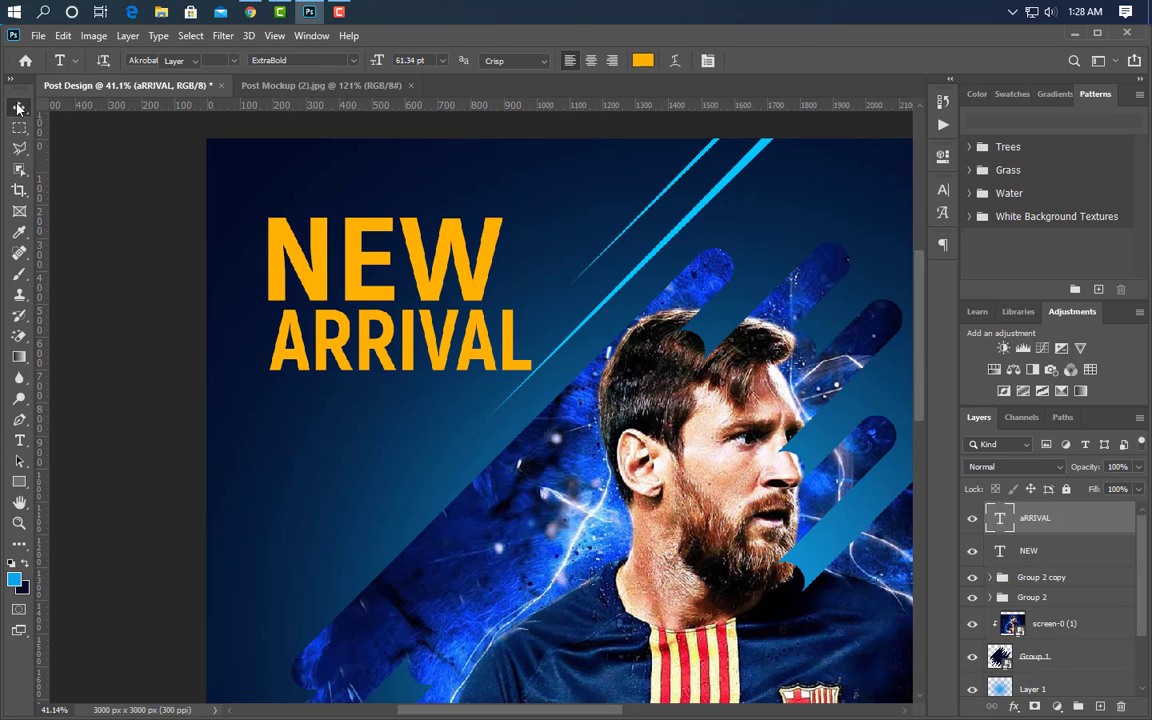
Scale "NEW" down to about 73% and line up its left edge with "ARRIVAL".
{"action": "left_click", "coordinate": [464, 291]}
{"action": "key", "text": "ctrl+t"}
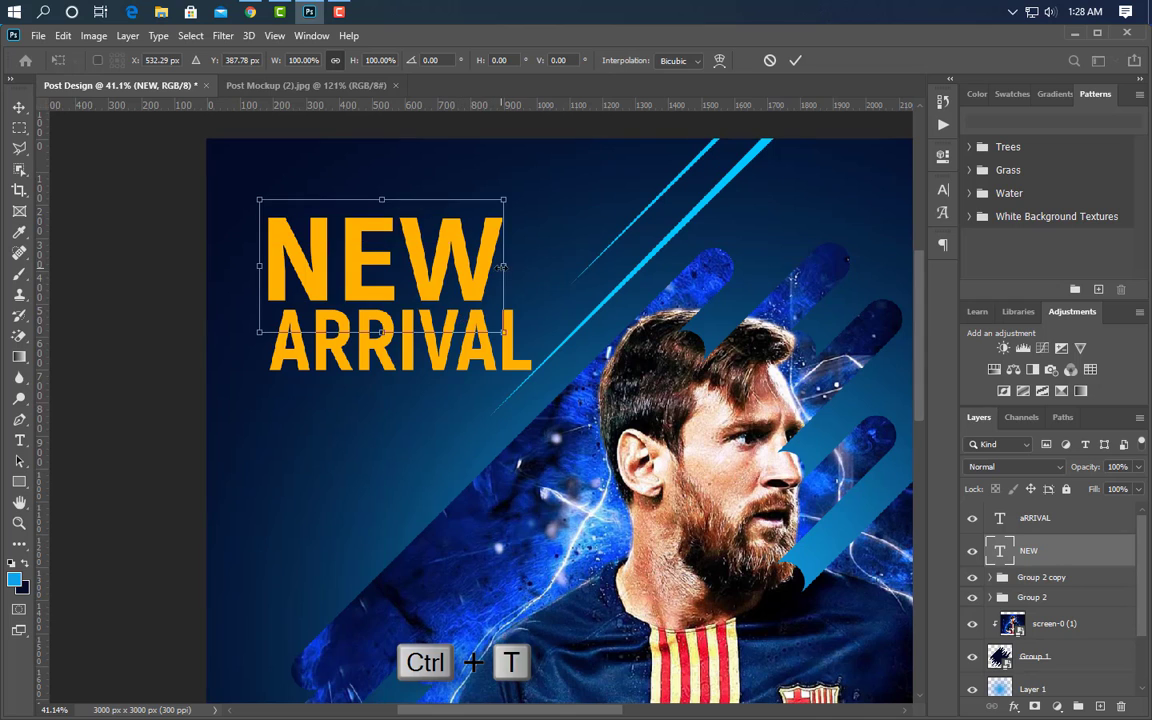
{"action": "left_click_drag", "start_coordinate": [502, 266], "coordinate": [447, 266]}
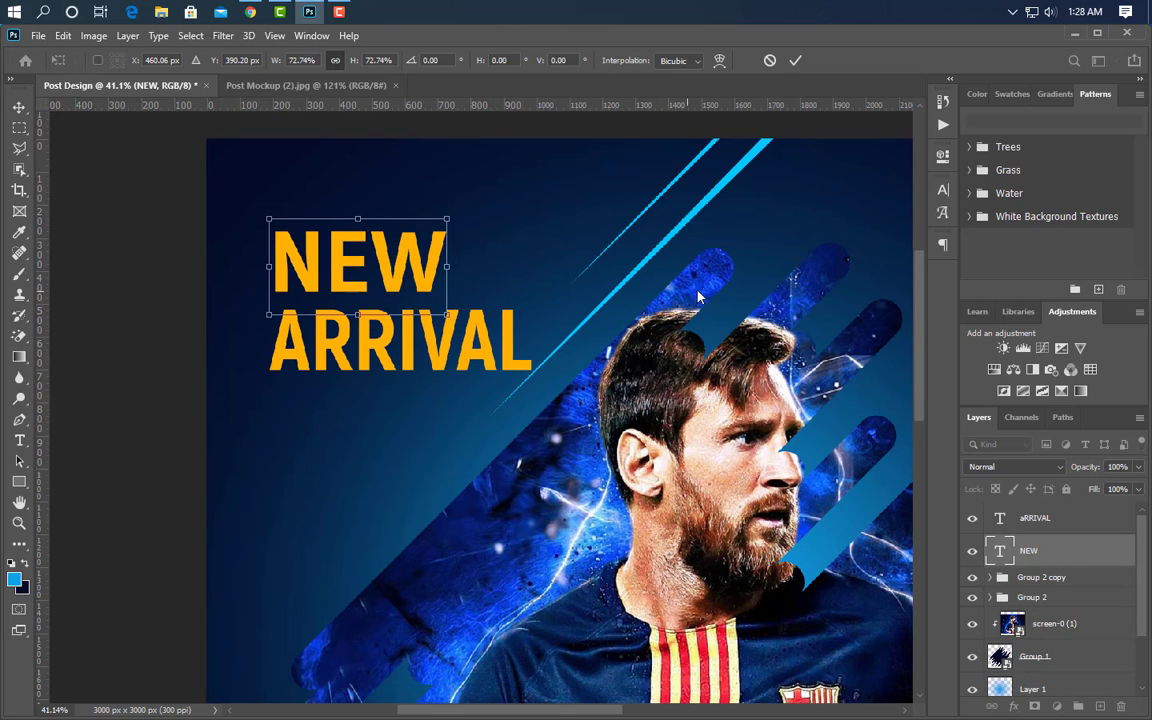
{"action": "key", "text": "Return"}
Change the "NEW" text colour to white (ffffff).
{"action": "left_click", "coordinate": [943, 189]}
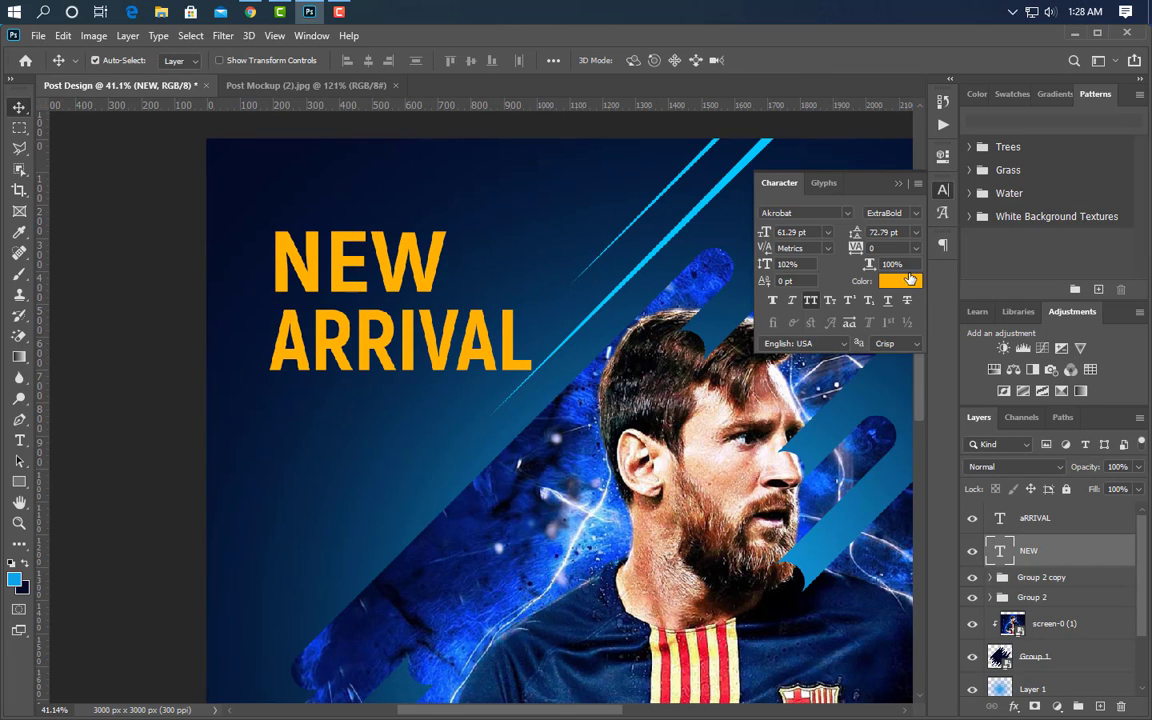
{"action": "left_click", "coordinate": [900, 281]}
{"action": "type", "text": "ffffff"}
{"action": "key", "text": "Return"}
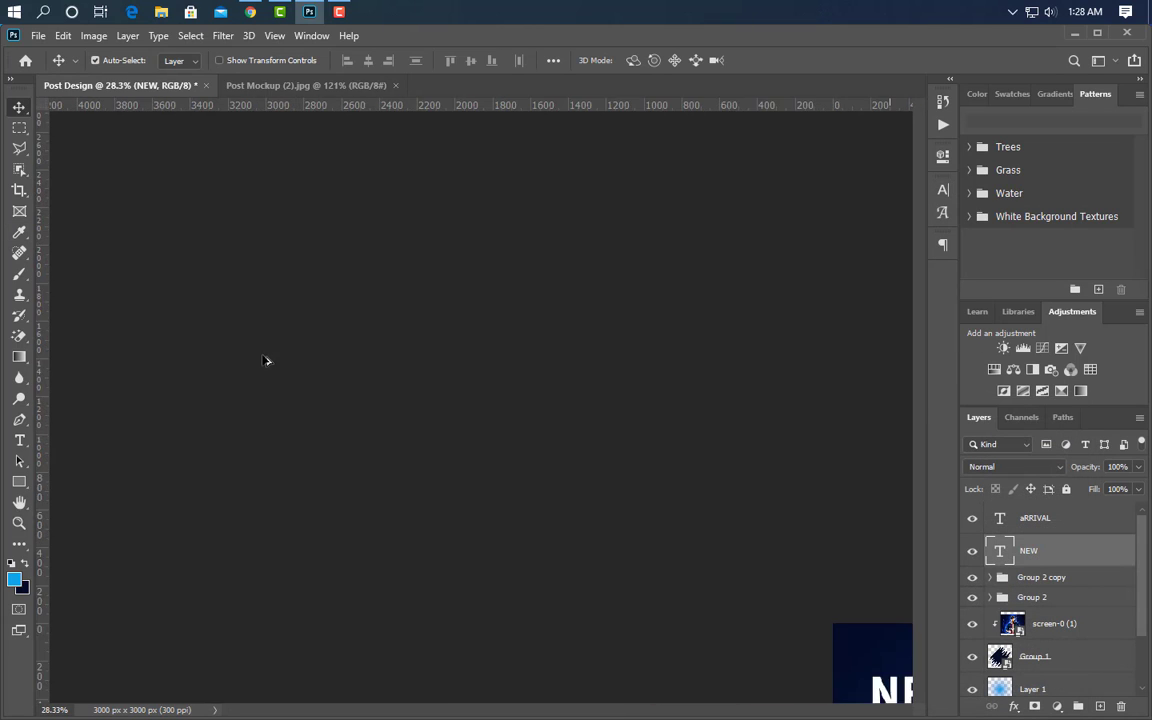
{"action": "key", "text": "ctrl+0"}
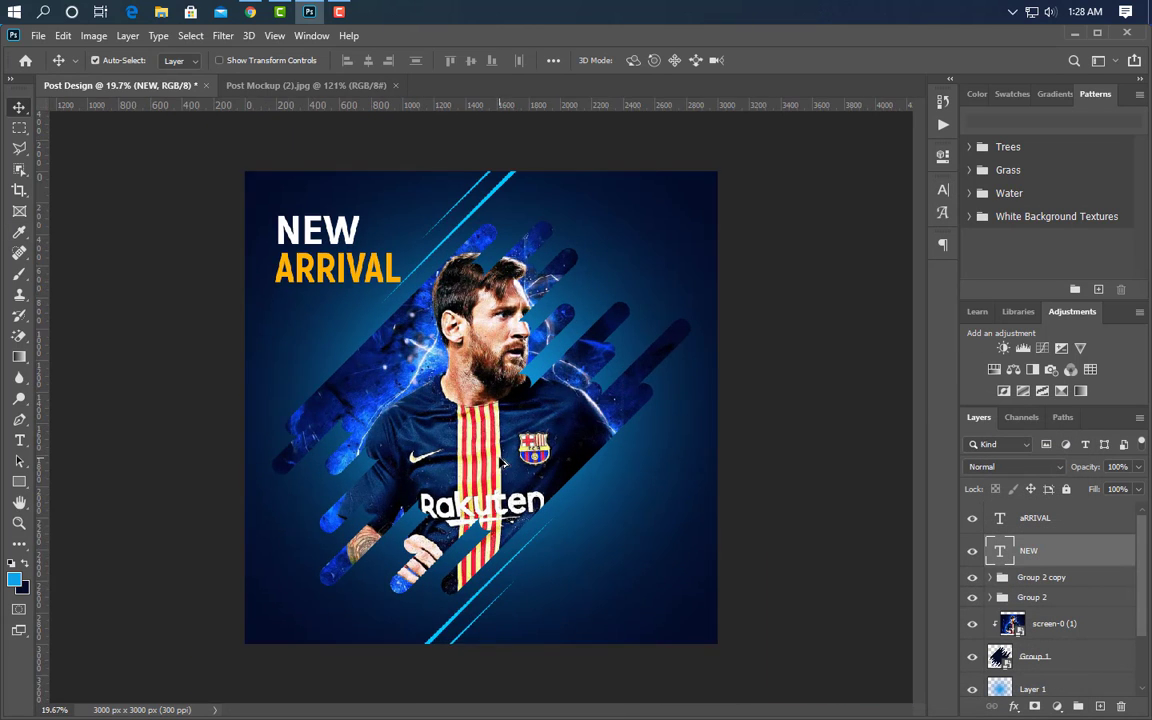
Add the text "POST DESIGN" in the canvas's lower-right area and enlarge it to about 719%.
{"action": "left_click", "coordinate": [19, 440]}
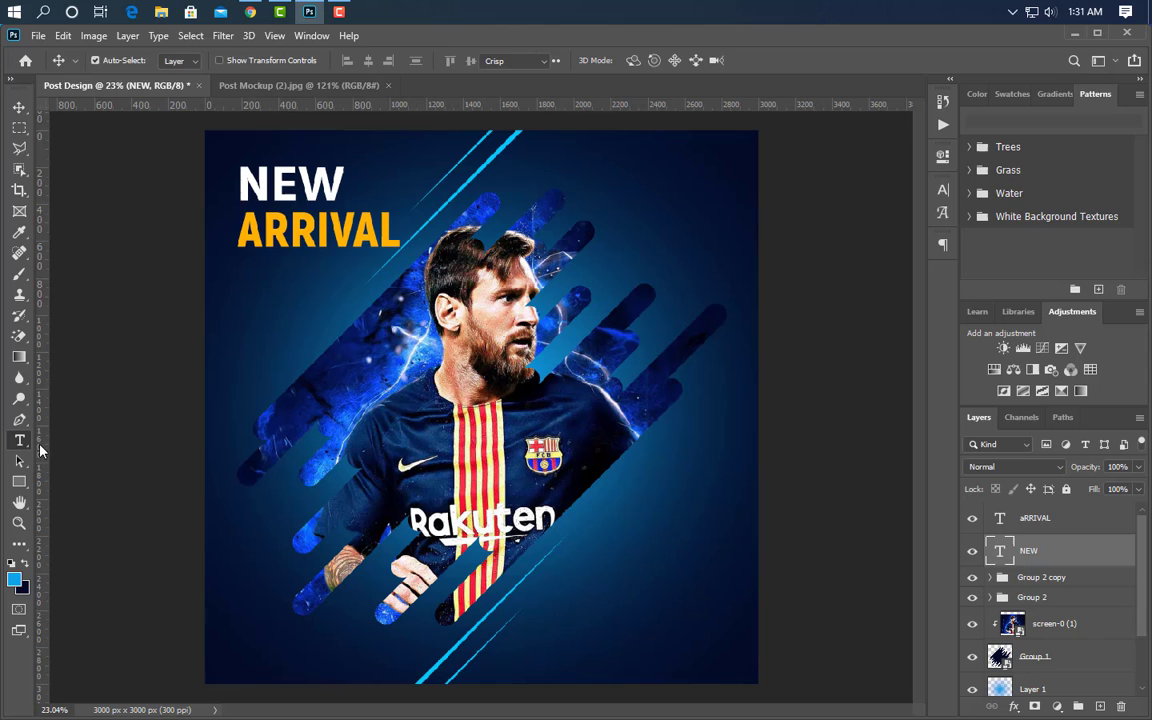
{"action": "left_click", "coordinate": [600, 595]}
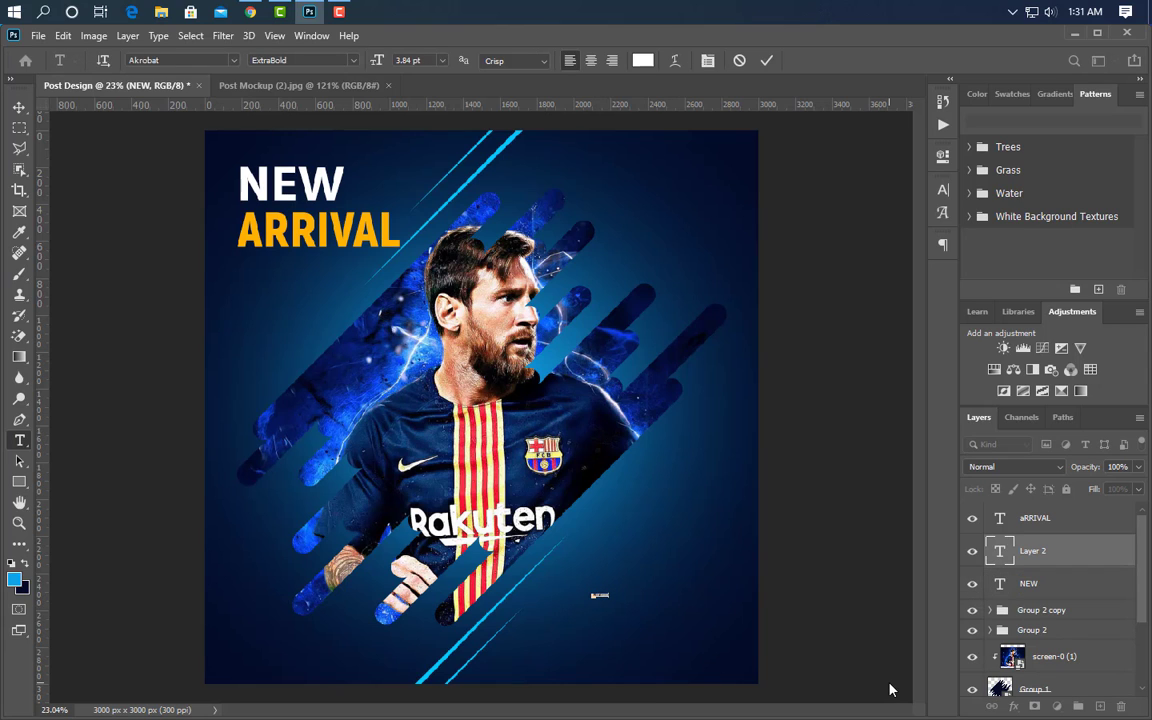
{"action": "left_click", "coordinate": [767, 61]}
{"action": "key", "text": "ctrl+t"}
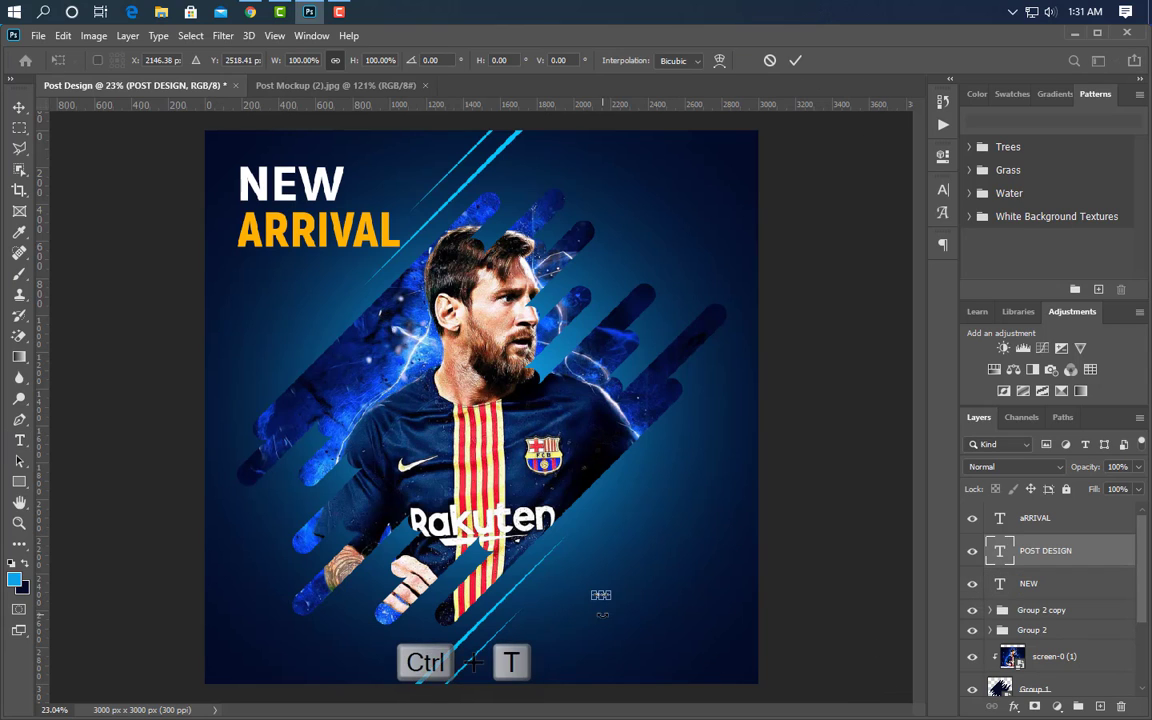
{"action": "left_click_drag", "start_coordinate": [608, 598], "coordinate": [708, 614]}
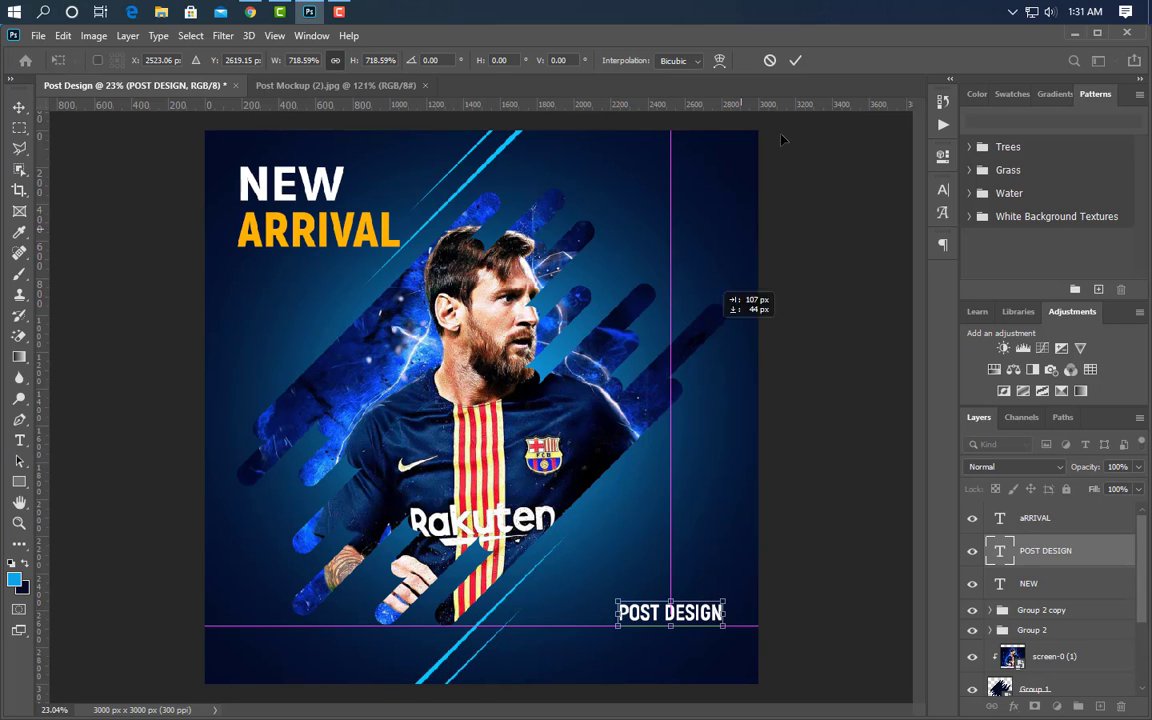
{"action": "key", "text": "Return"}
Add the text "2020" above "POST DESIGN" and enlarge it to about the same width.
{"action": "left_click", "coordinate": [618, 580]}
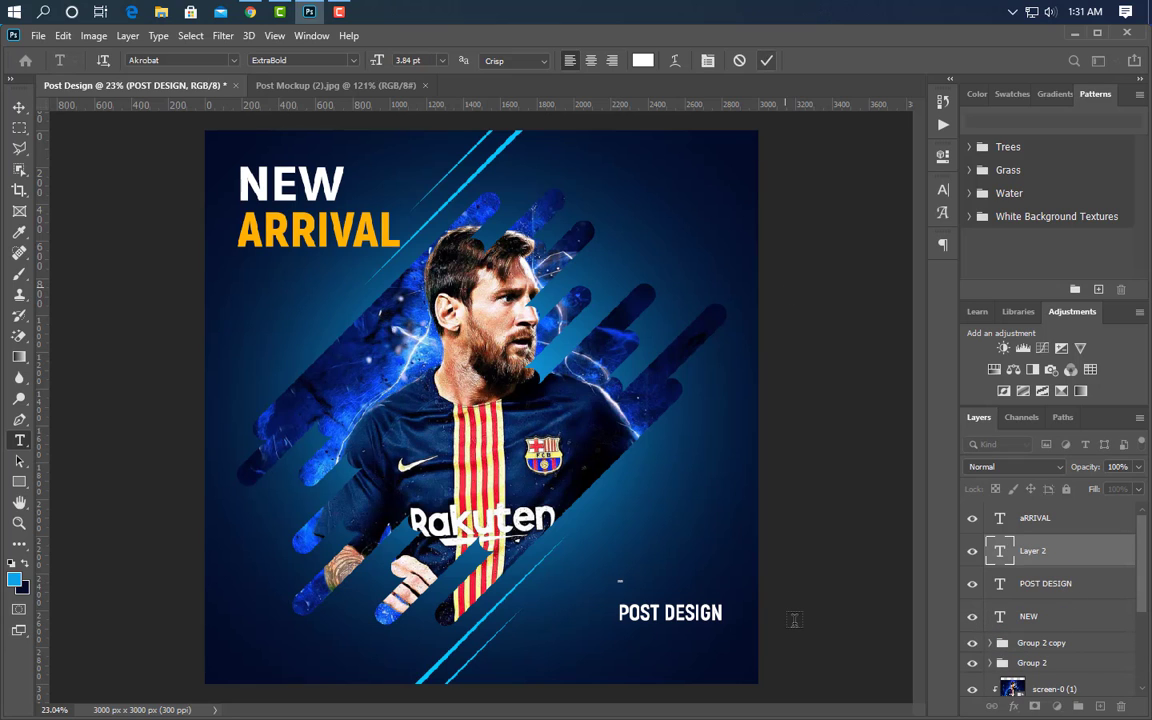
{"action": "type", "text": "2020"}
{"action": "key", "text": "ctrl+t"}
{"action": "left_click_drag", "start_coordinate": [623, 579], "coordinate": [722, 556]}
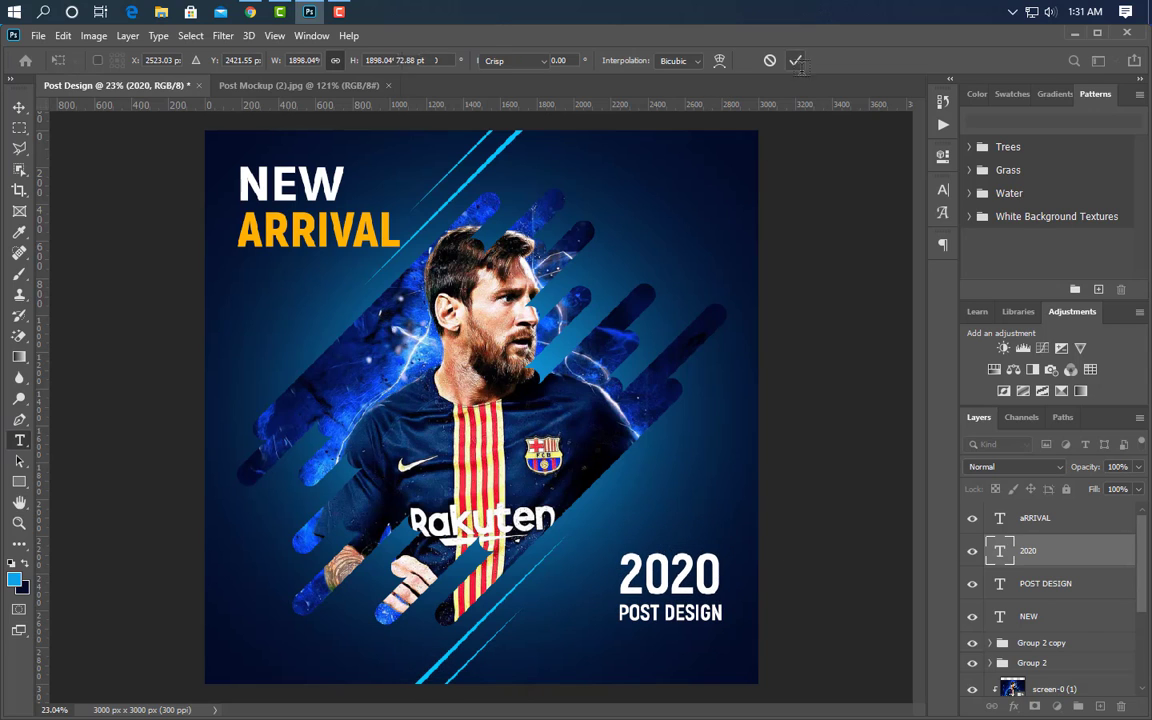
{"action": "left_click", "coordinate": [796, 61]}
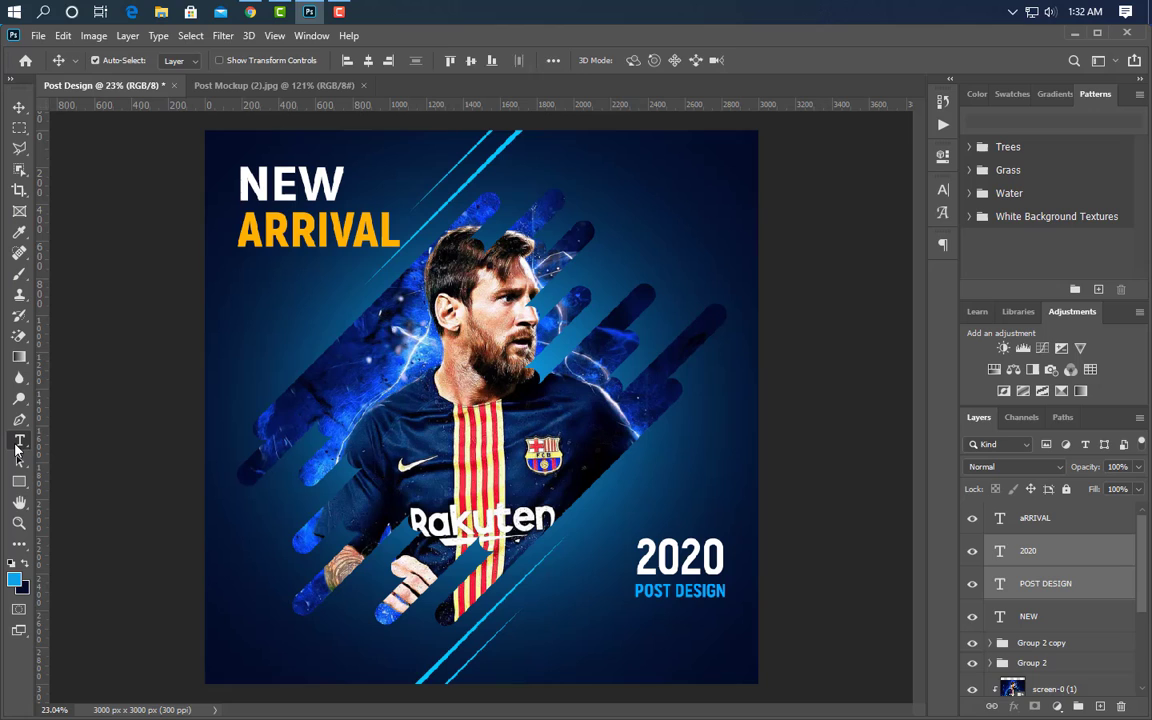
{"action": "left_click", "coordinate": [19, 443]}
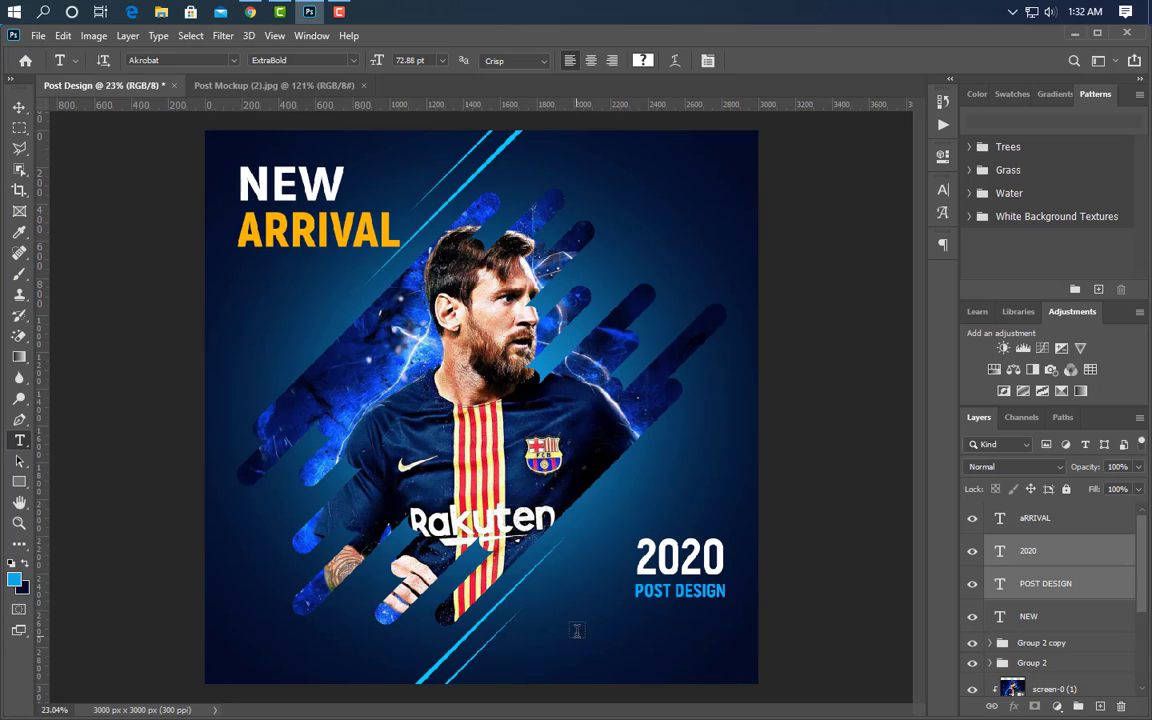
{"action": "left_click", "coordinate": [570, 641]}
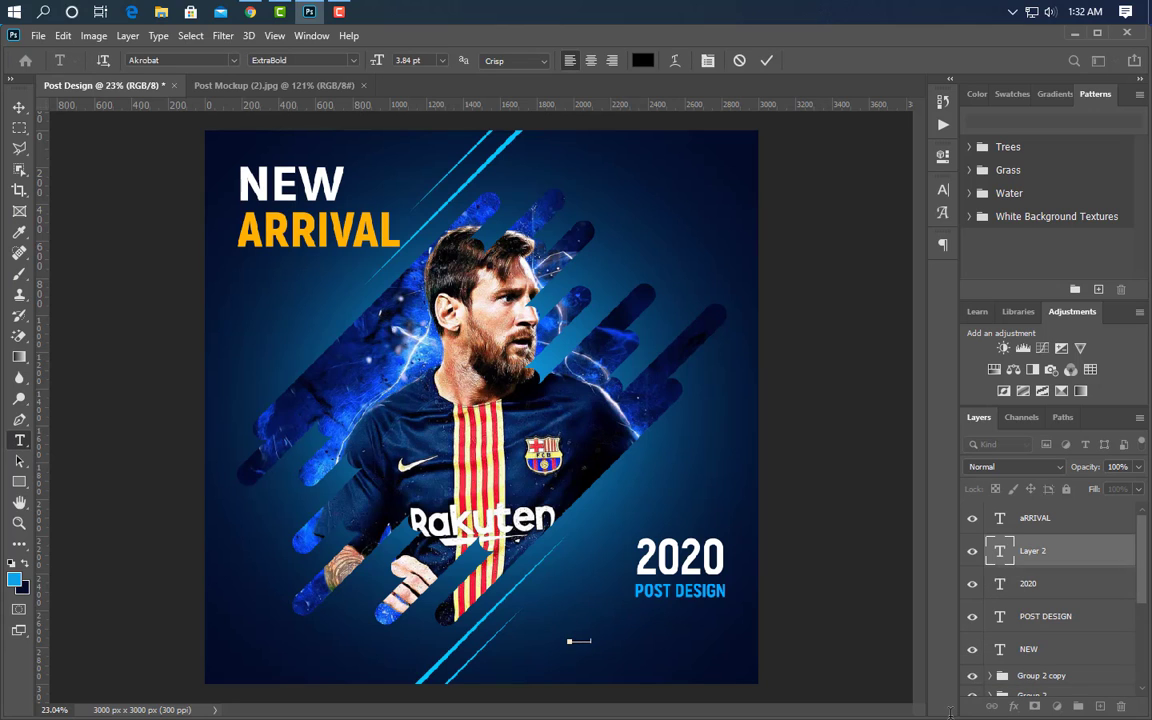
{"action": "left_click", "coordinate": [767, 60]}
{"action": "key", "text": "ctrl+t"}
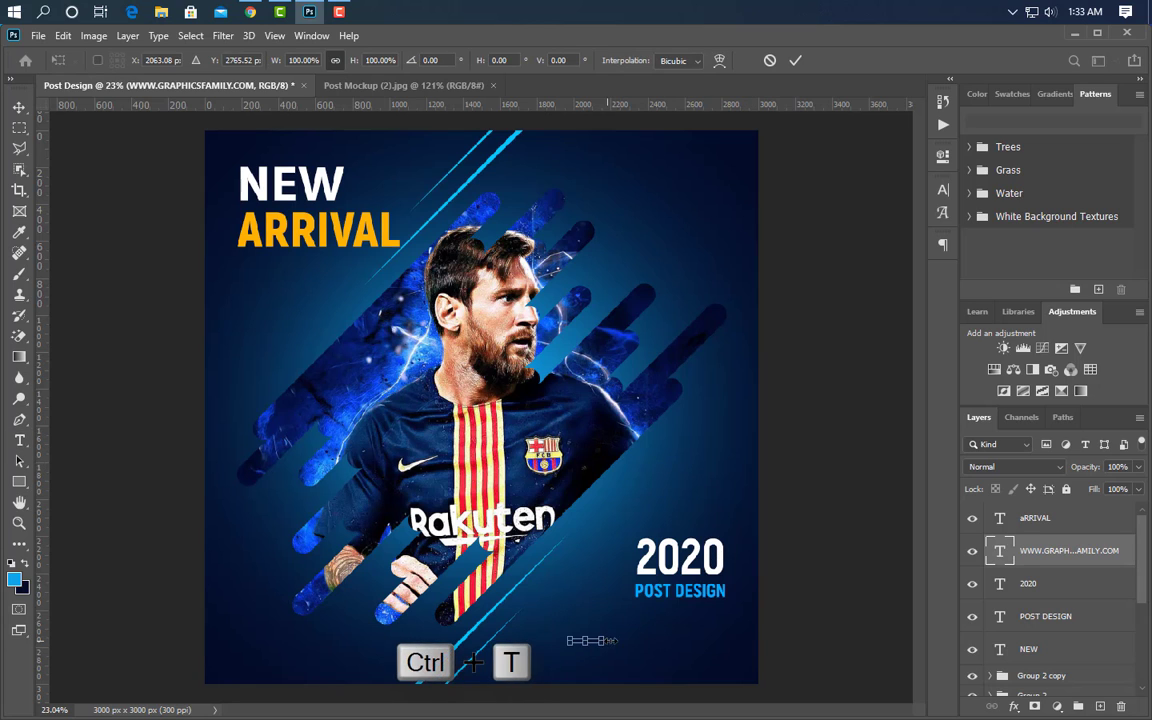
{"action": "left_click_drag", "start_coordinate": [612, 641], "coordinate": [728, 650]}
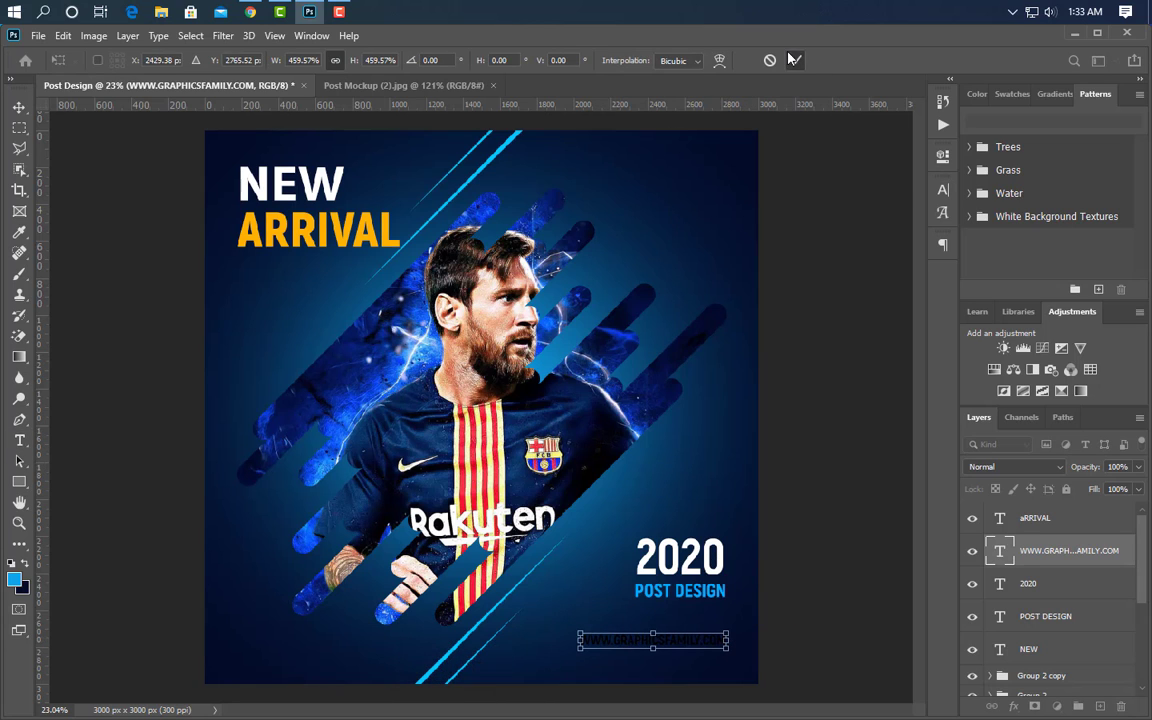
{"action": "left_click", "coordinate": [794, 60]}
Colour the website address white (ffffff) and restyle it as lowercase SemiBold text.
{"action": "left_click", "coordinate": [943, 189]}
{"action": "left_click", "coordinate": [897, 283]}
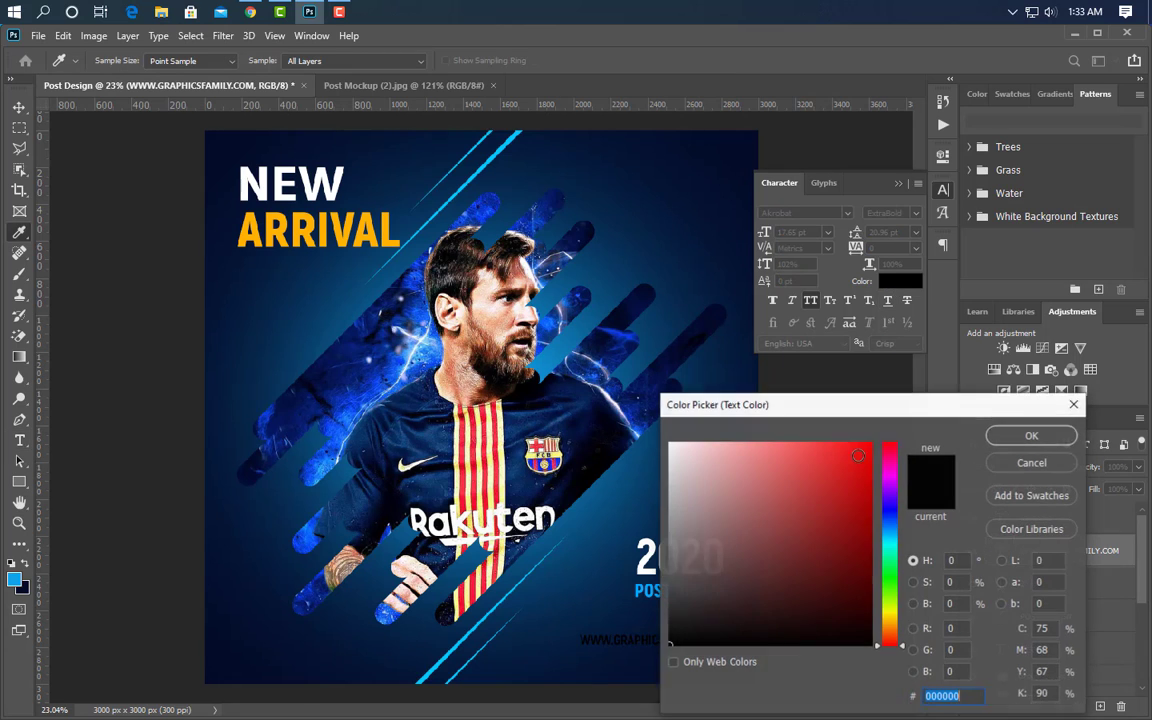
{"action": "type", "text": "ffffff"}
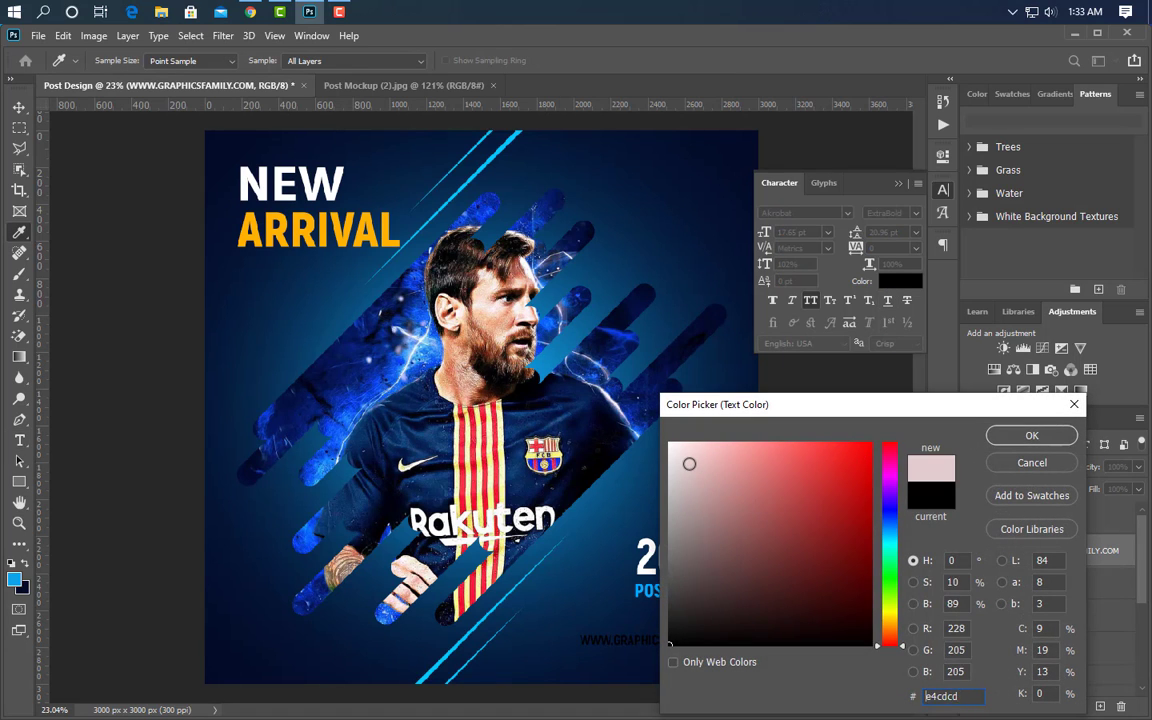
{"action": "left_click", "coordinate": [1020, 438]}
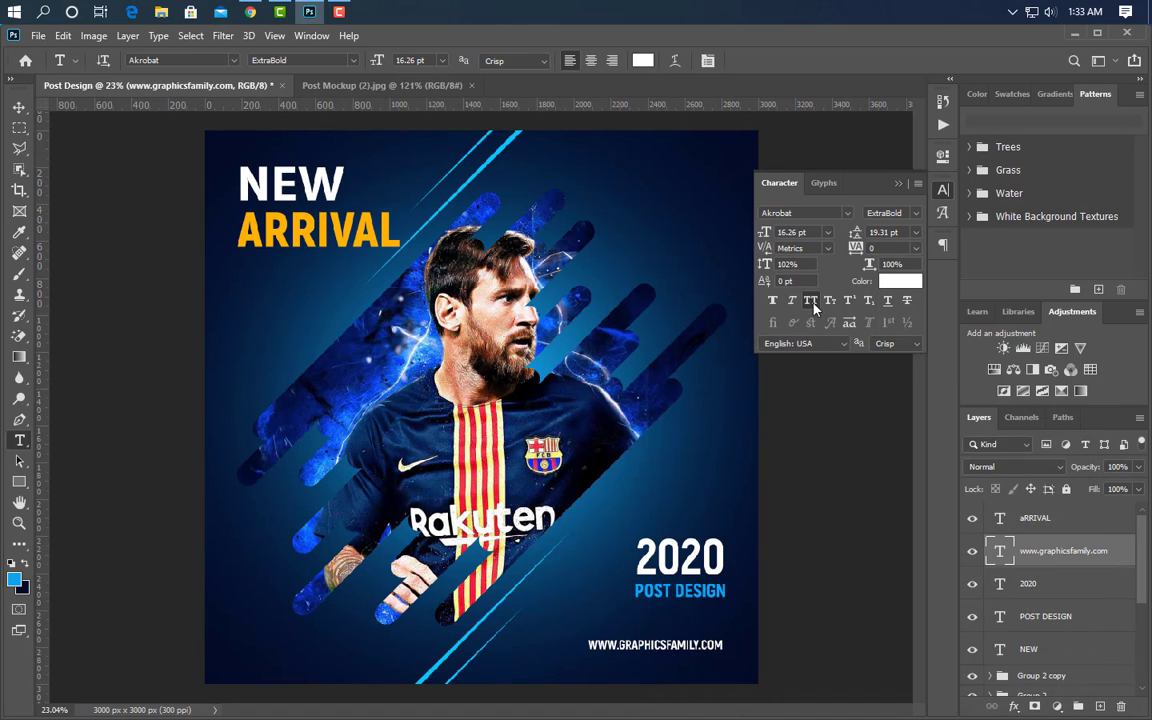
{"action": "left_click", "coordinate": [916, 213]}
{"action": "left_click", "coordinate": [895, 288]}
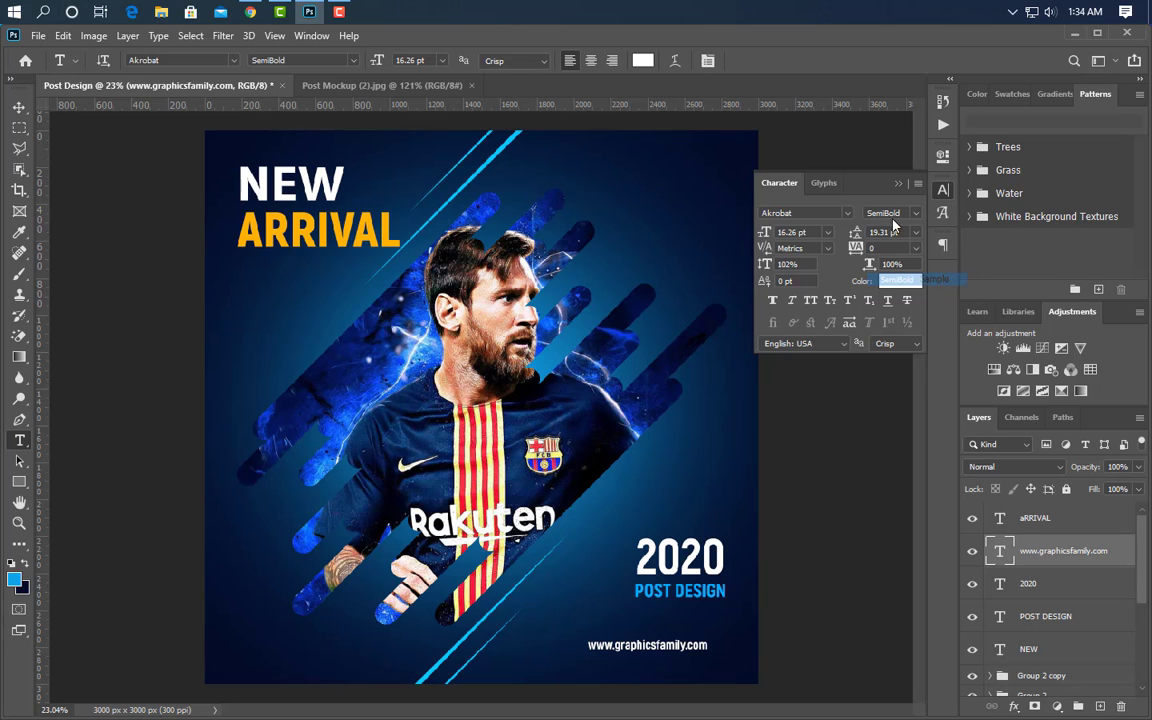
Enlarge the website address to about 116%, with its right end level with the right edge of "2020".
{"action": "left_click", "coordinate": [899, 187]}
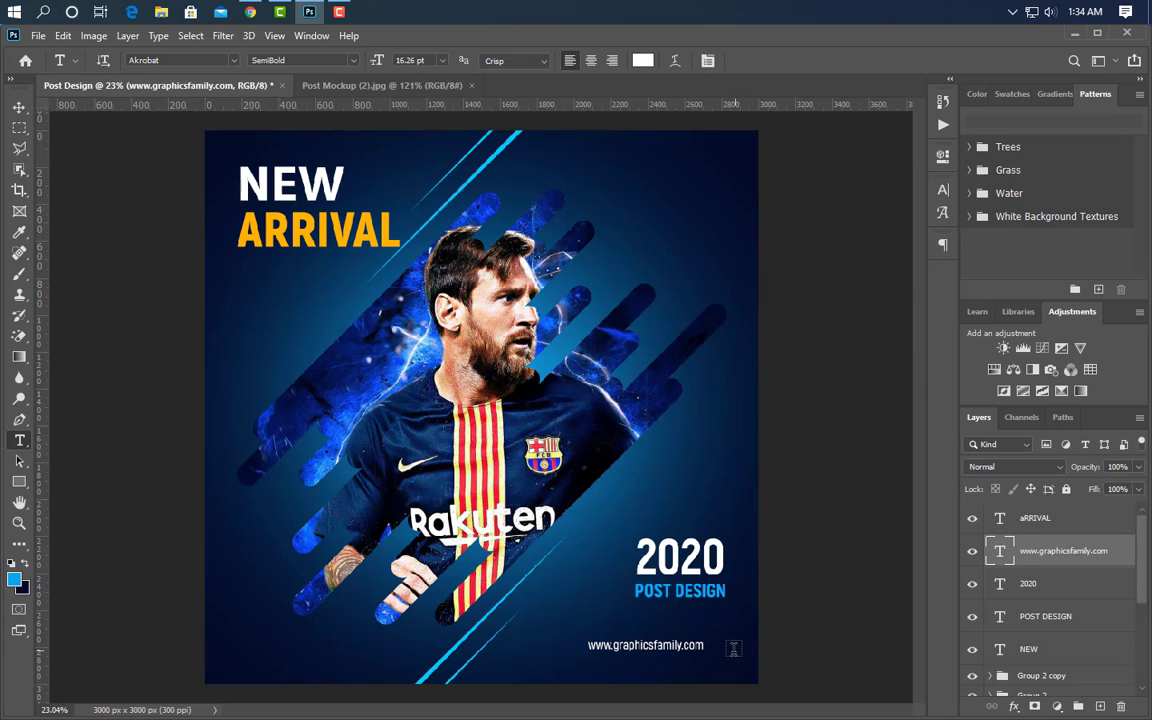
{"action": "key", "text": "ctrl+t"}
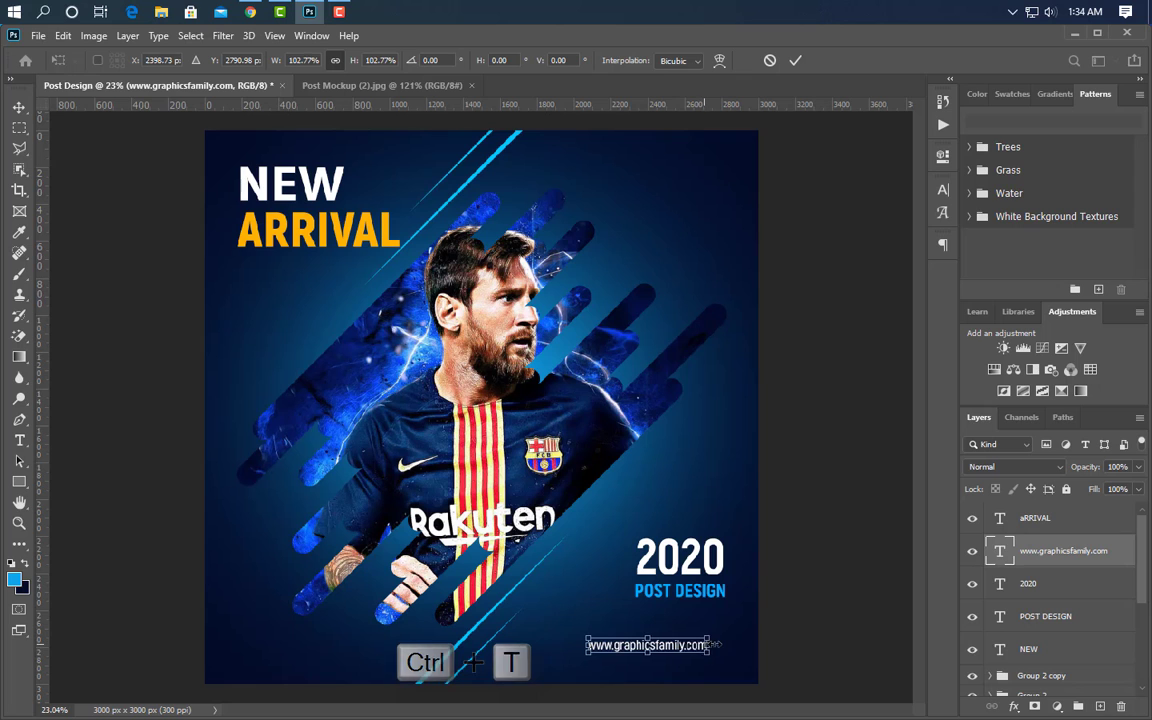
{"action": "left_click_drag", "start_coordinate": [716, 645], "coordinate": [728, 660]}
{"action": "scroll", "coordinate": [720, 668], "scroll_direction": "up", "scroll_amount": 3}
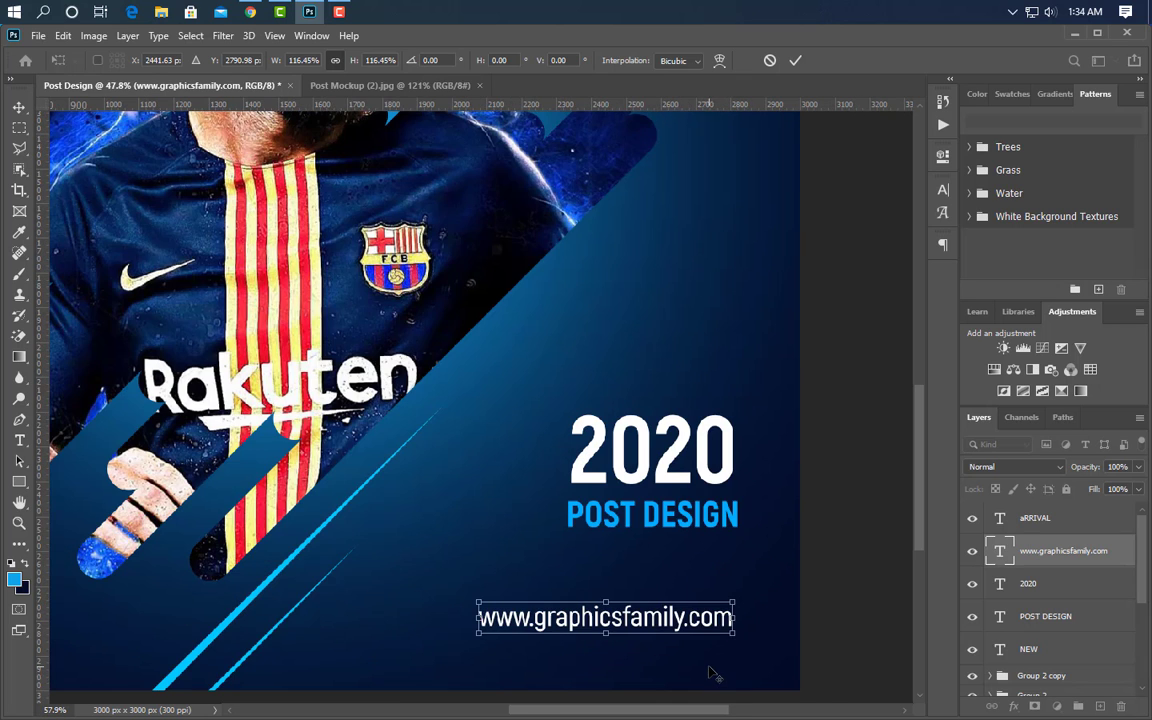
{"action": "scroll", "coordinate": [712, 675], "scroll_direction": "up", "scroll_amount": 1}
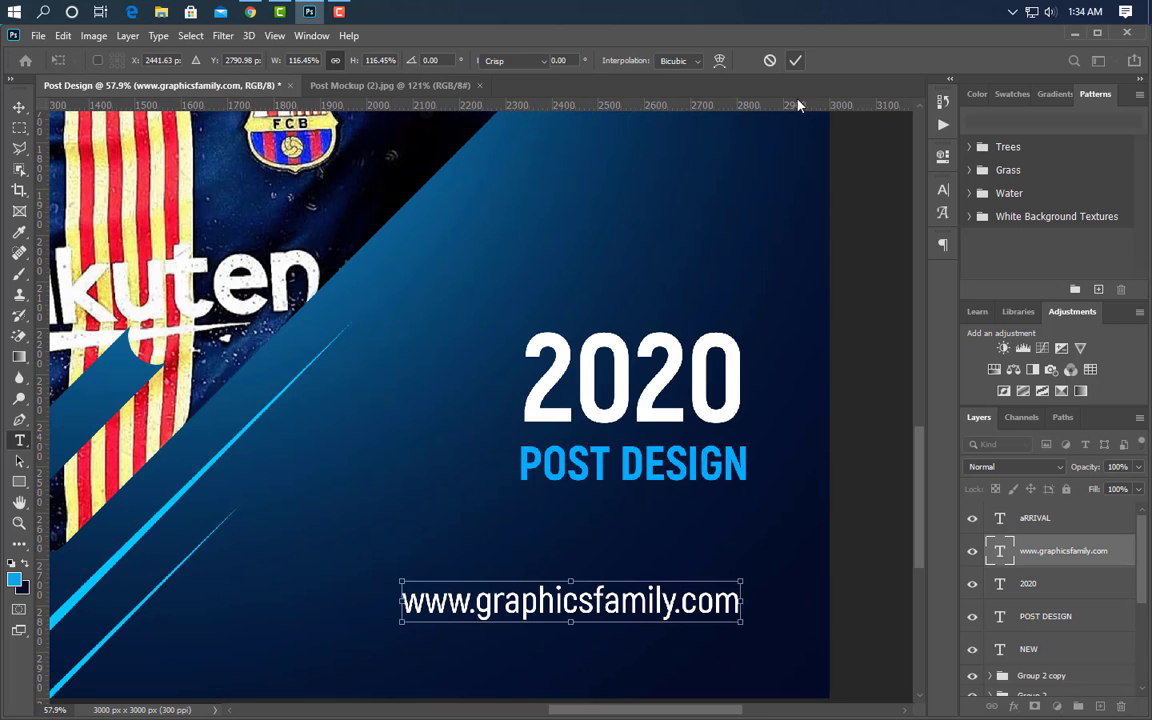
{"action": "left_click", "coordinate": [795, 60]}
Draw a rectangle about 809 by 128 px around the website address.
{"action": "left_click", "coordinate": [19, 482]}
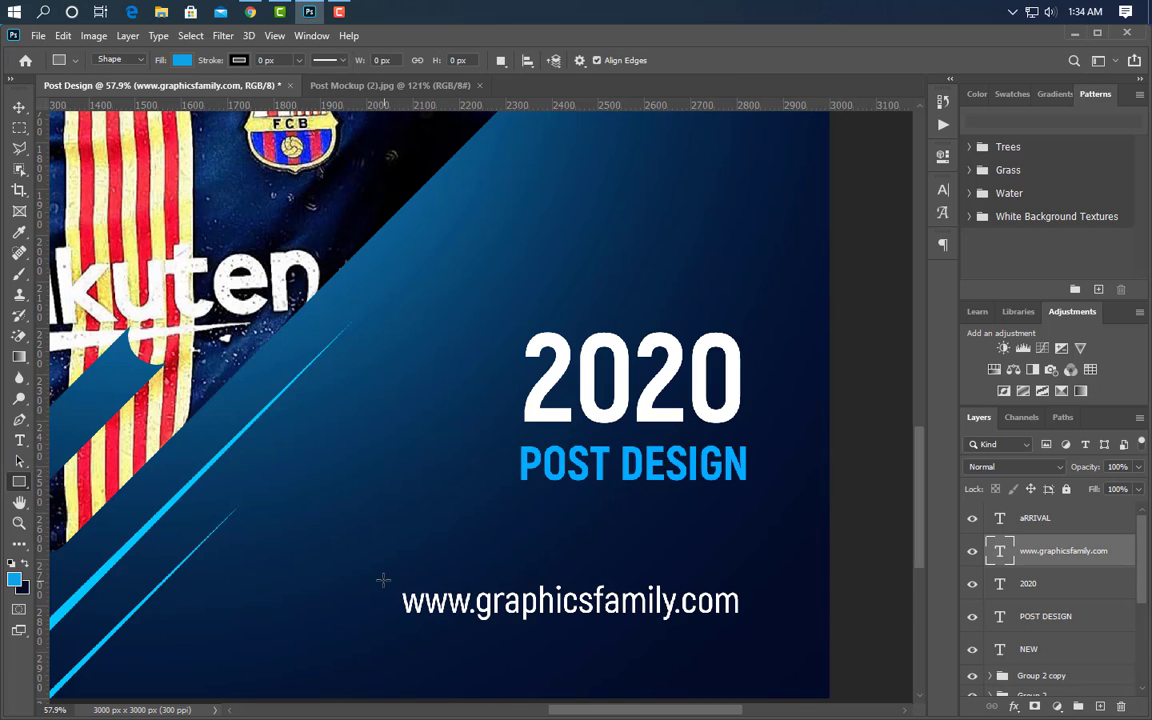
{"action": "left_click_drag", "start_coordinate": [404, 583], "coordinate": [755, 638]}
{"action": "left_click", "coordinate": [918, 141]}
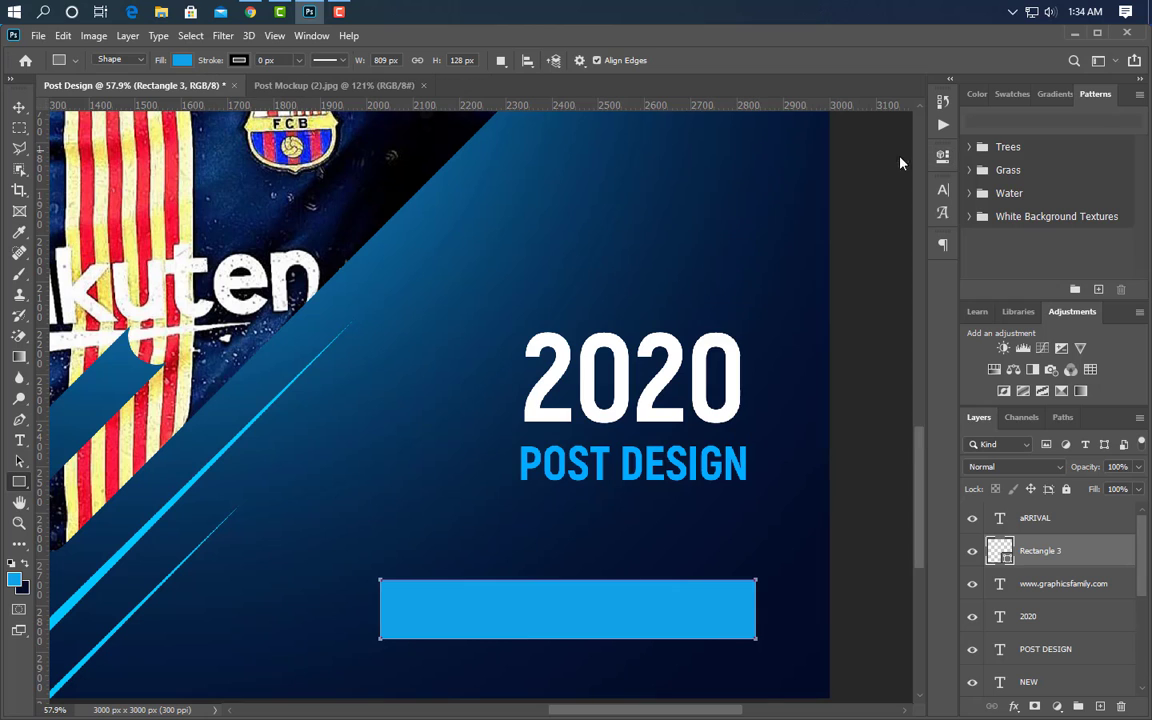
Fill the rectangle with dark navy 010619 and place its layer beneath the website address text.
{"action": "double_click", "coordinate": [1000, 550]}
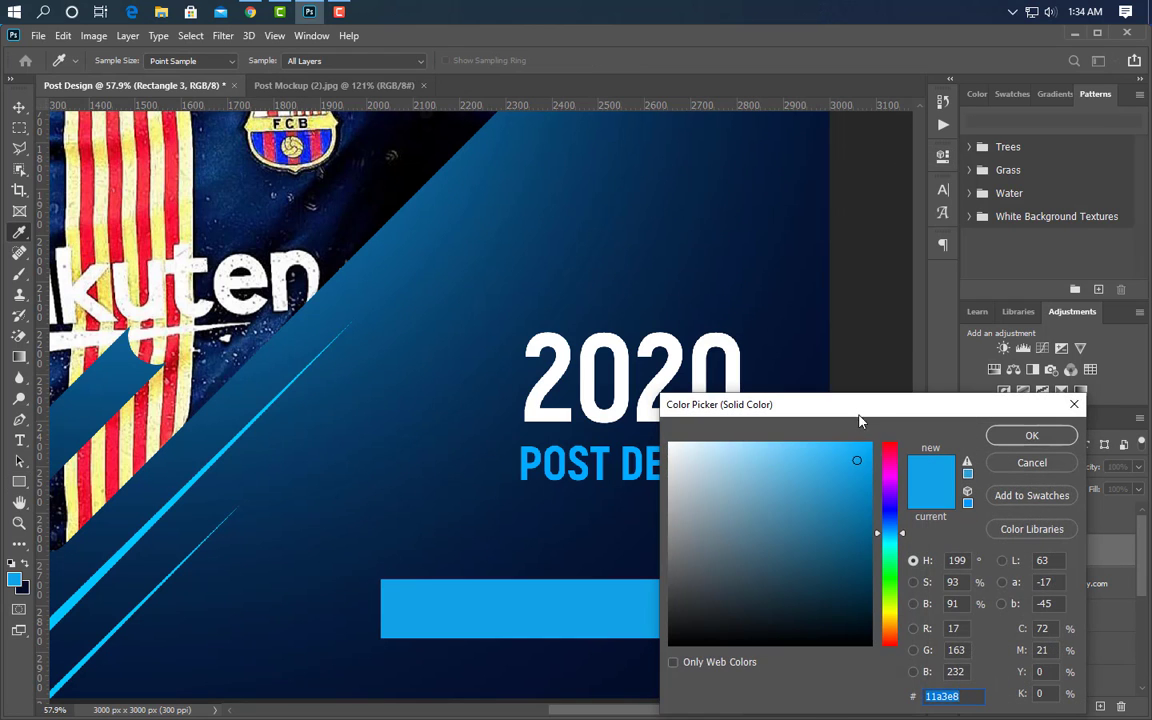
{"action": "left_click", "coordinate": [828, 685]}
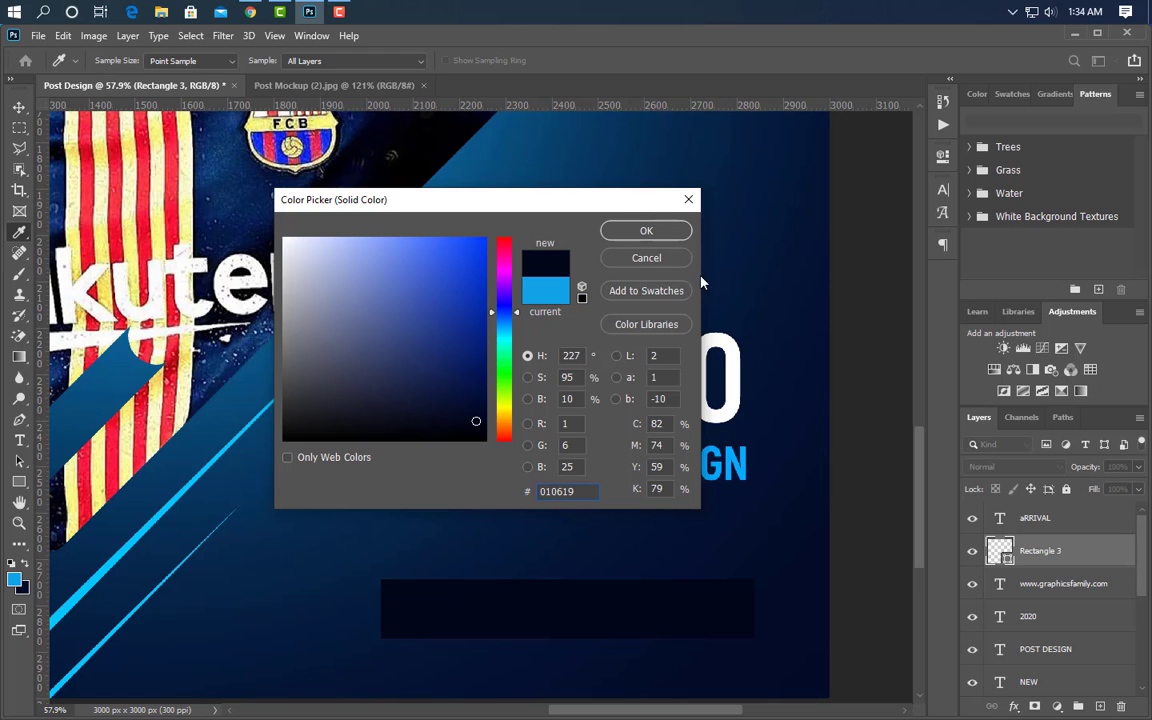
{"action": "left_click", "coordinate": [646, 230]}
{"action": "left_click_drag", "start_coordinate": [1040, 550], "coordinate": [1035, 600]}
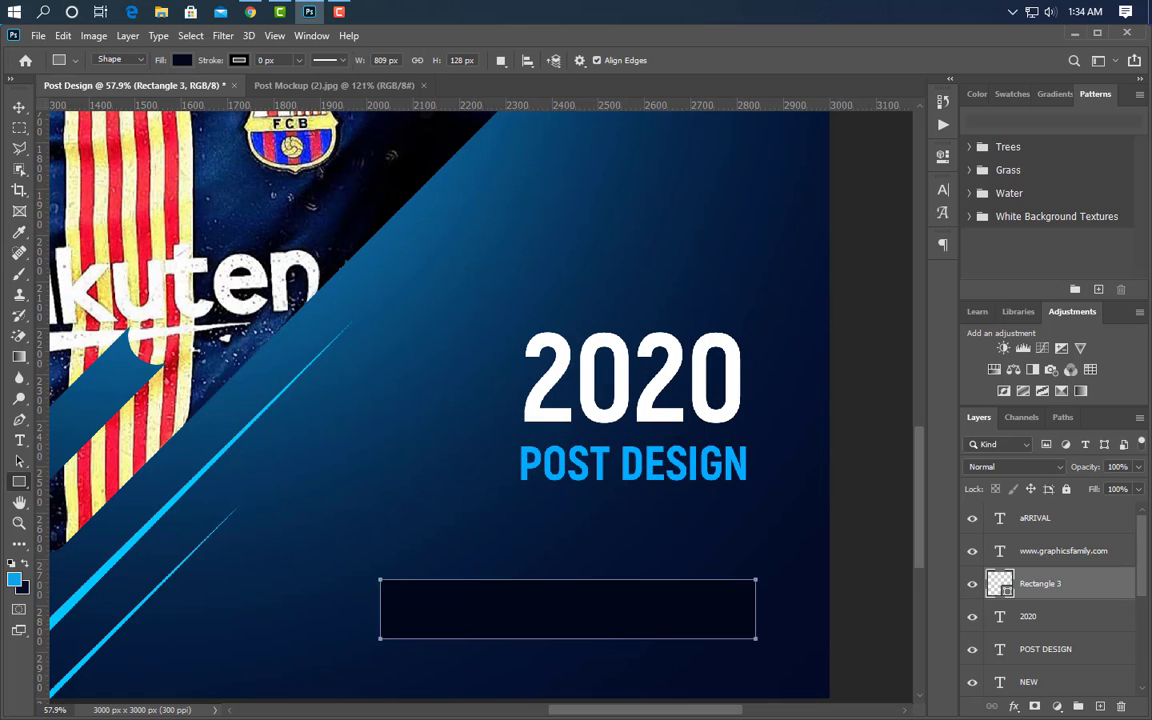
Centre the website address within the dark rectangle and group the two layers.
{"action": "left_click", "coordinate": [1080, 551]}
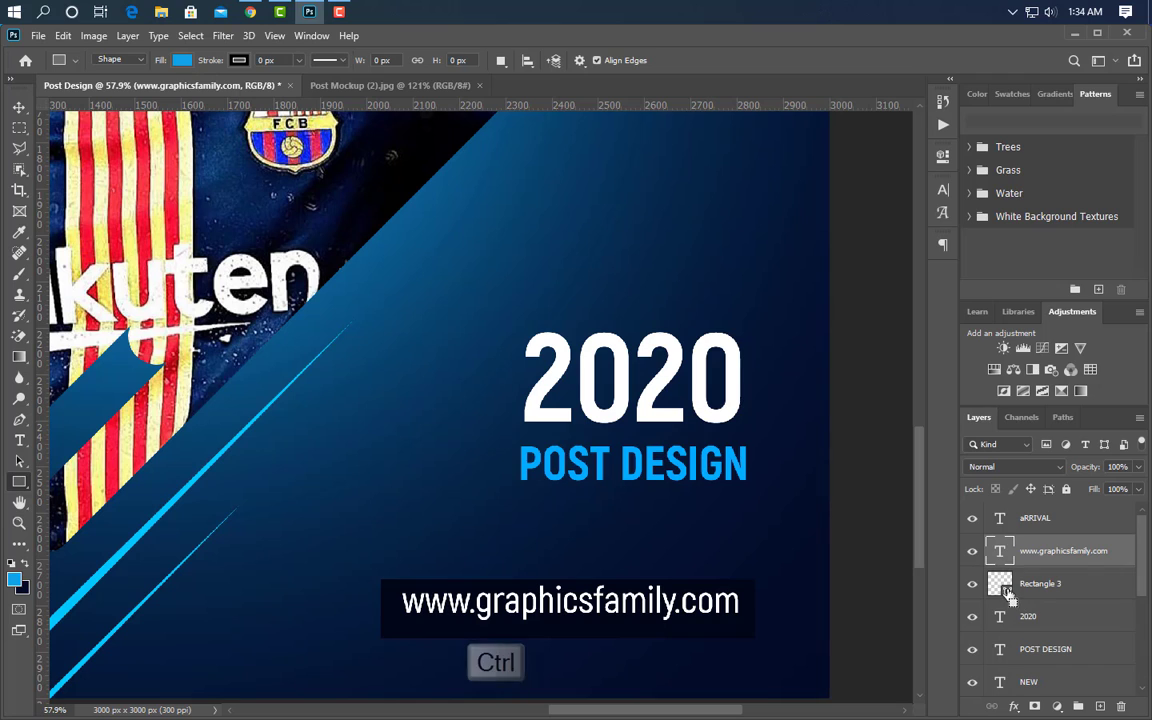
{"action": "left_click", "coordinate": [17, 110]}
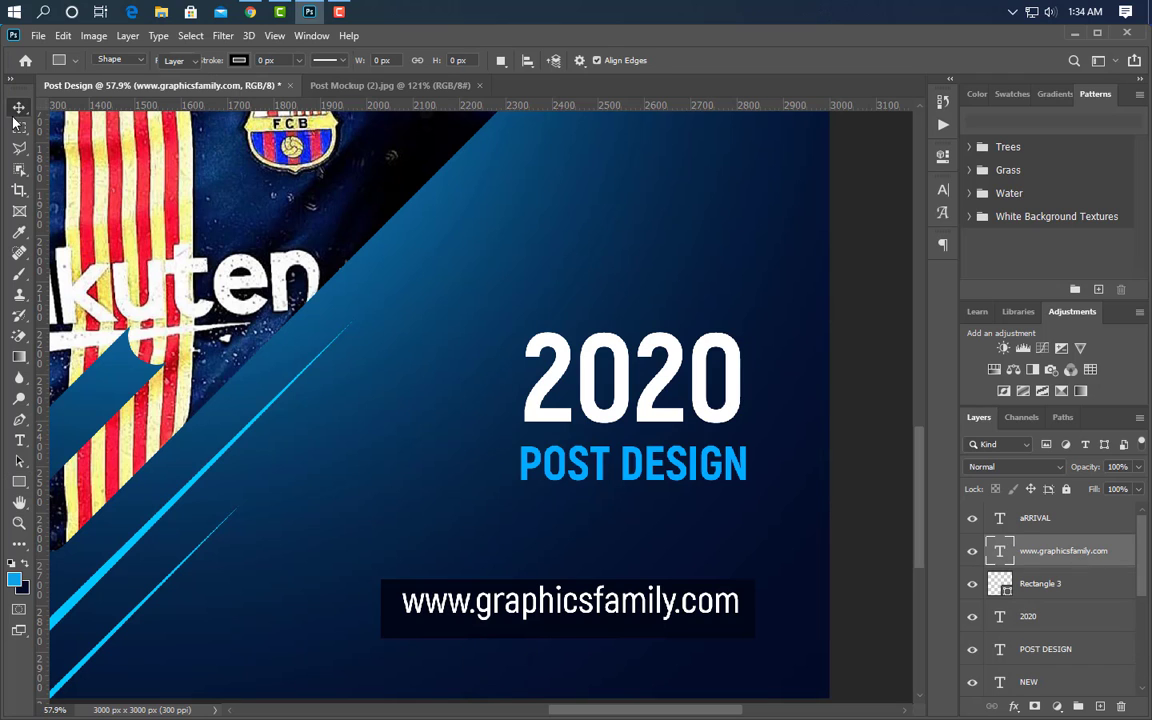
{"action": "left_click", "coordinate": [368, 63]}
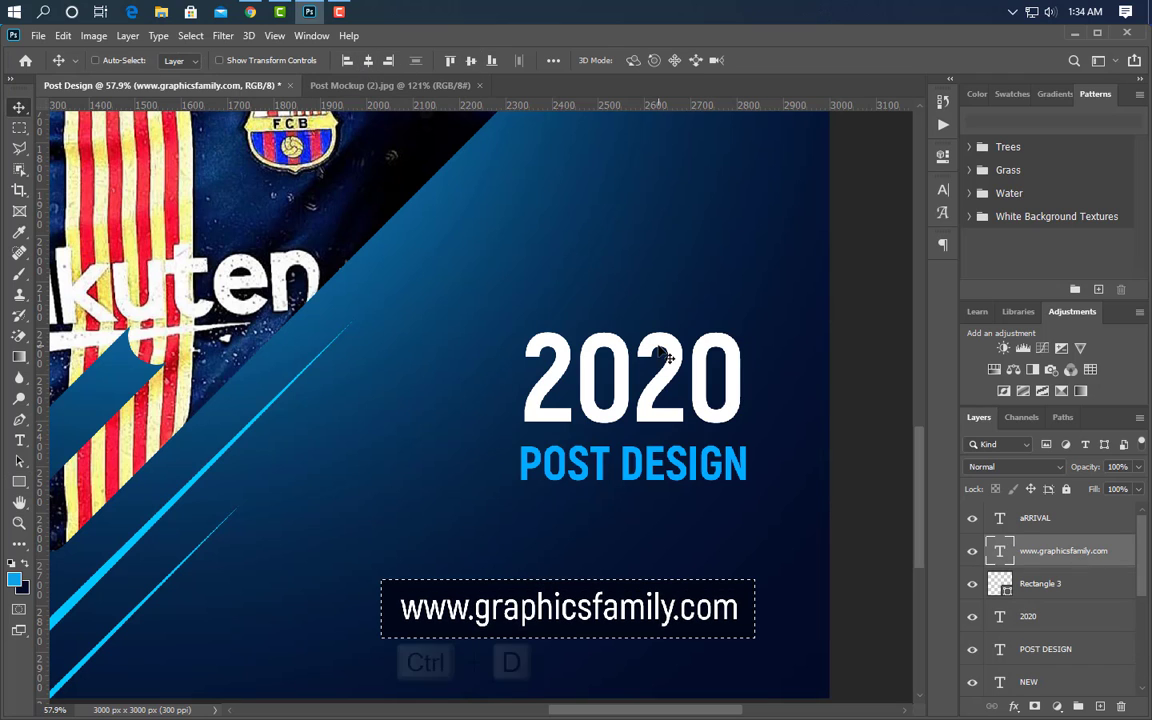
{"action": "key", "text": "ctrl+d"}
{"action": "left_click", "coordinate": [1080, 595], "text": "ctrl"}
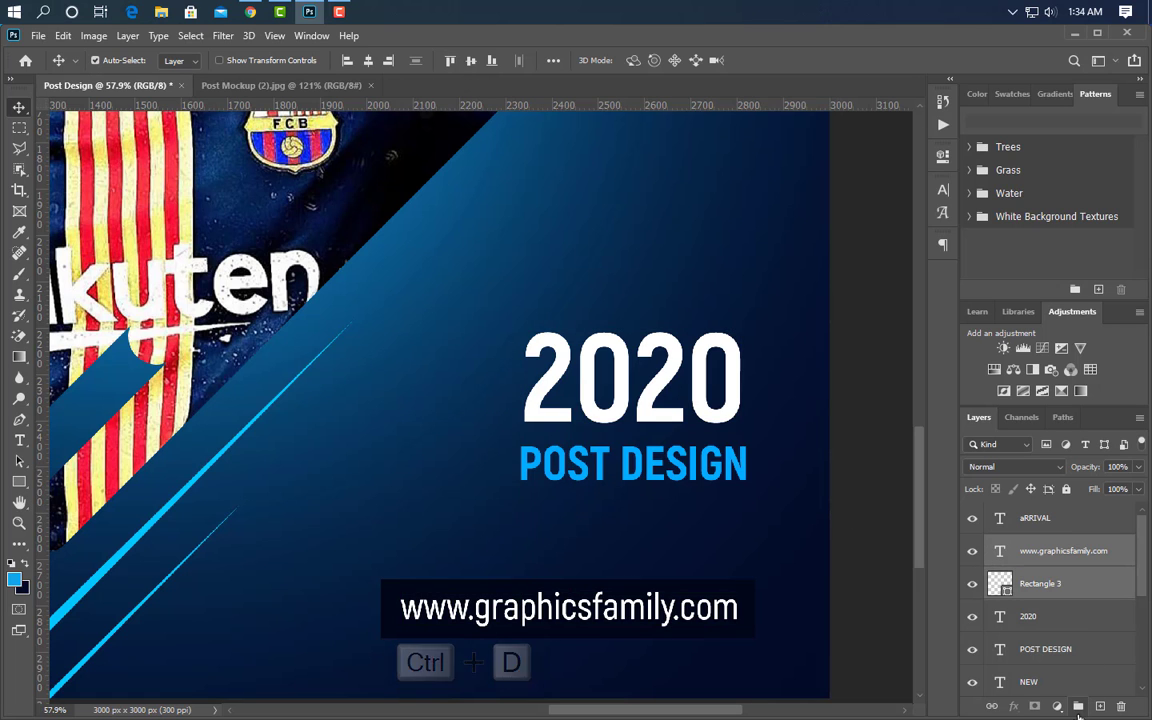
{"action": "left_click", "coordinate": [1078, 706]}
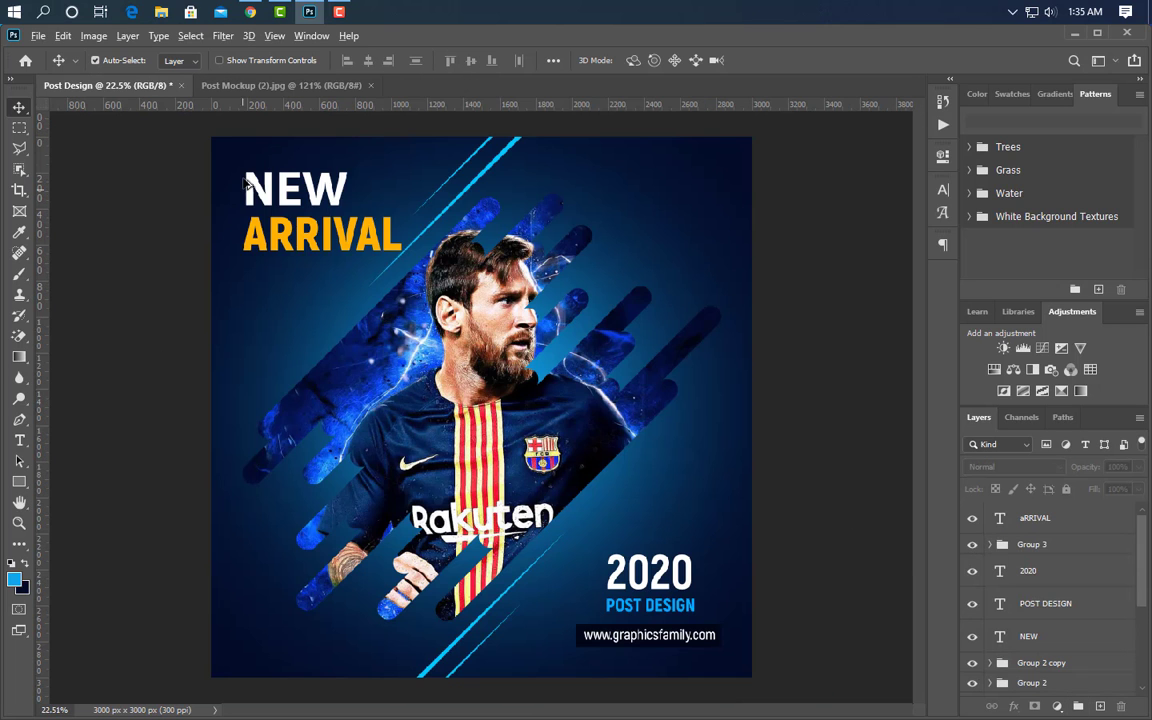
Add the text "INSTAGRAM POST DESIGN" below "ARRIVAL" and set its font weight to SemiBold.
{"action": "scroll", "coordinate": [244, 182], "scroll_direction": "up", "scroll_amount": 12}
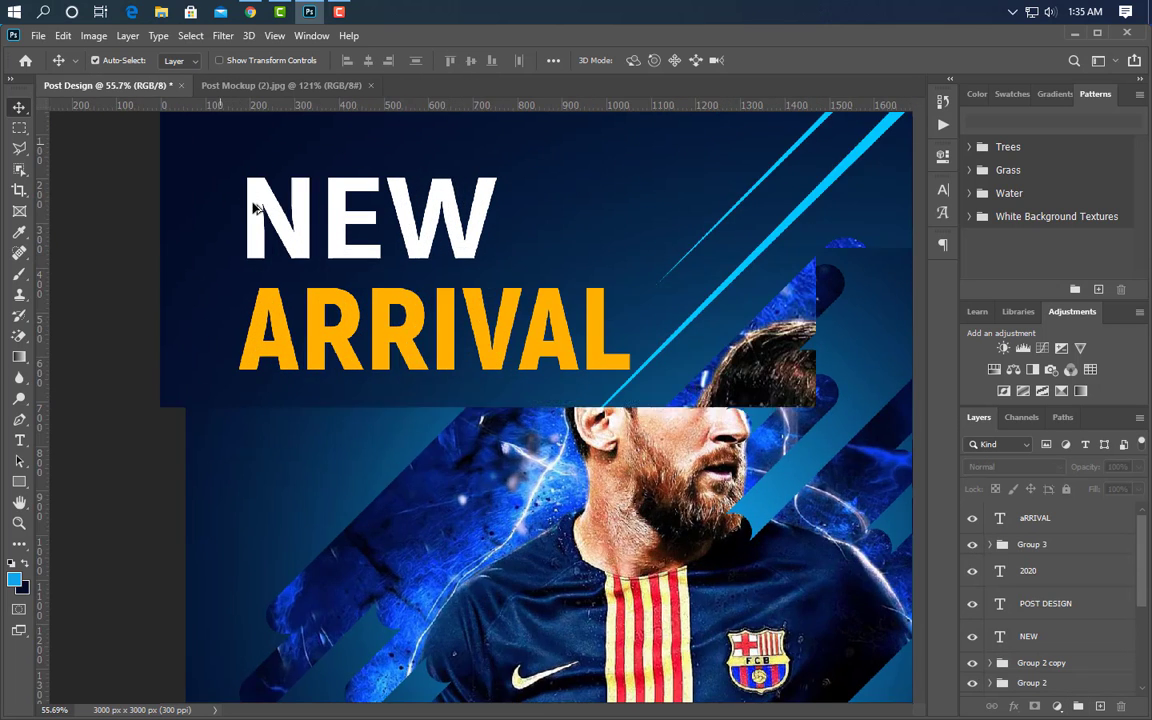
{"action": "key", "text": "t"}
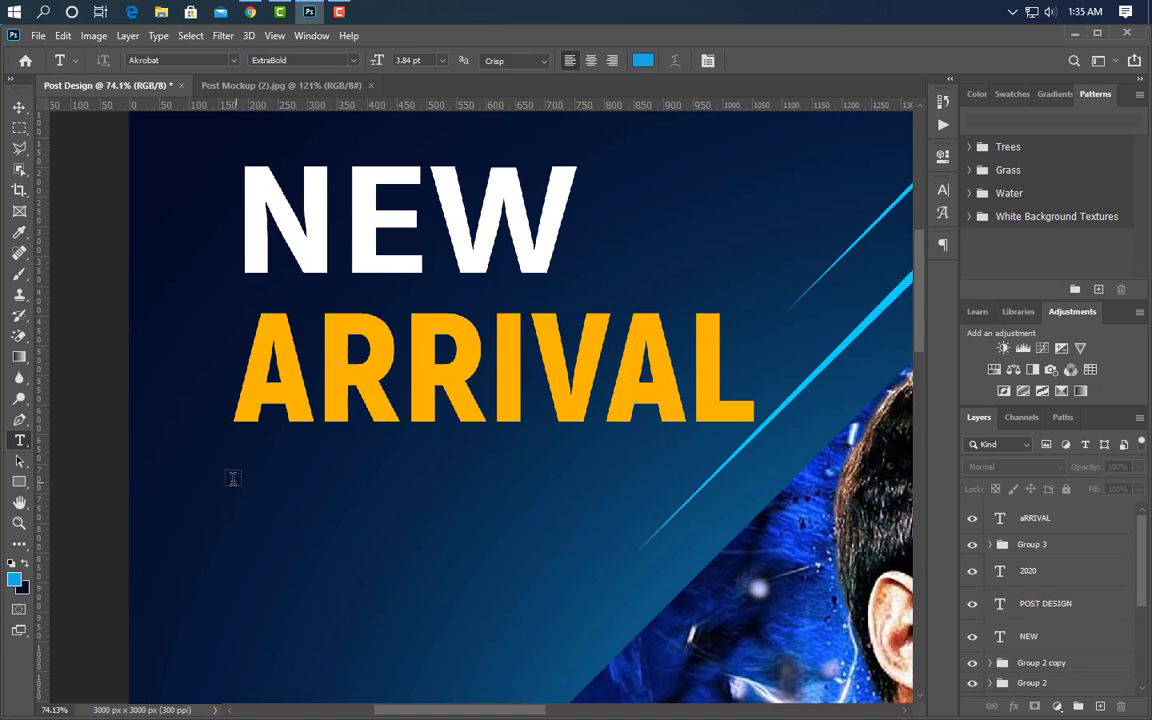
{"action": "left_click", "coordinate": [231, 479]}
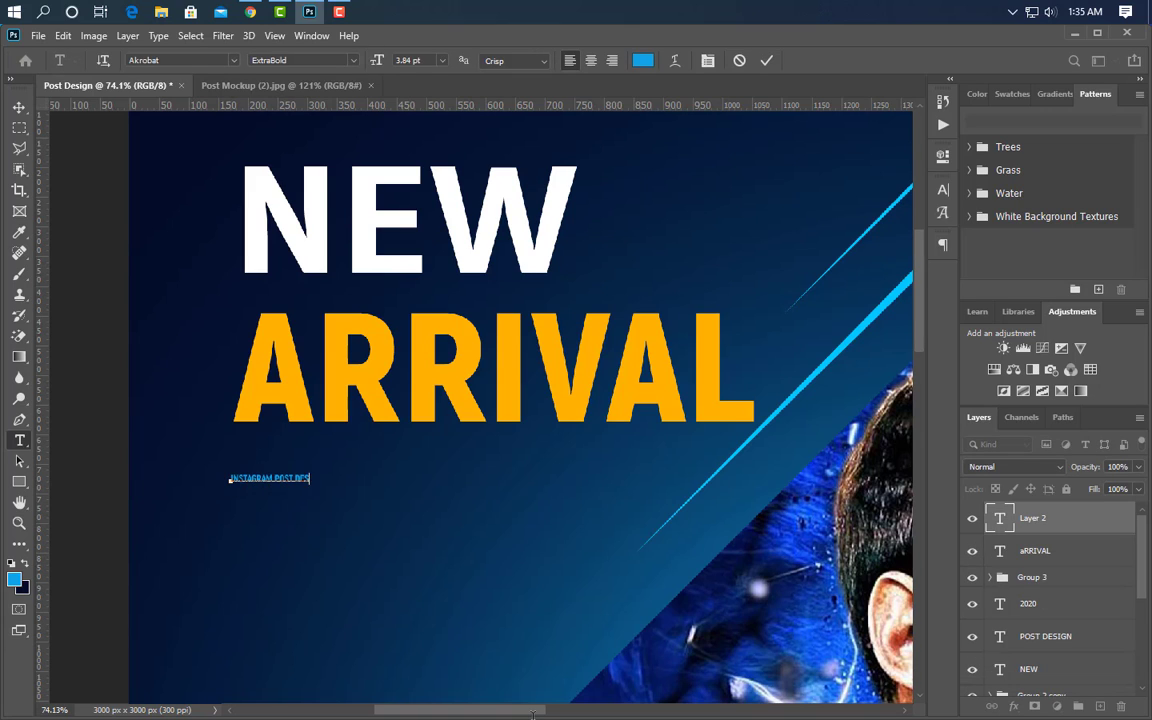
{"action": "key", "text": "ctrl+Return"}
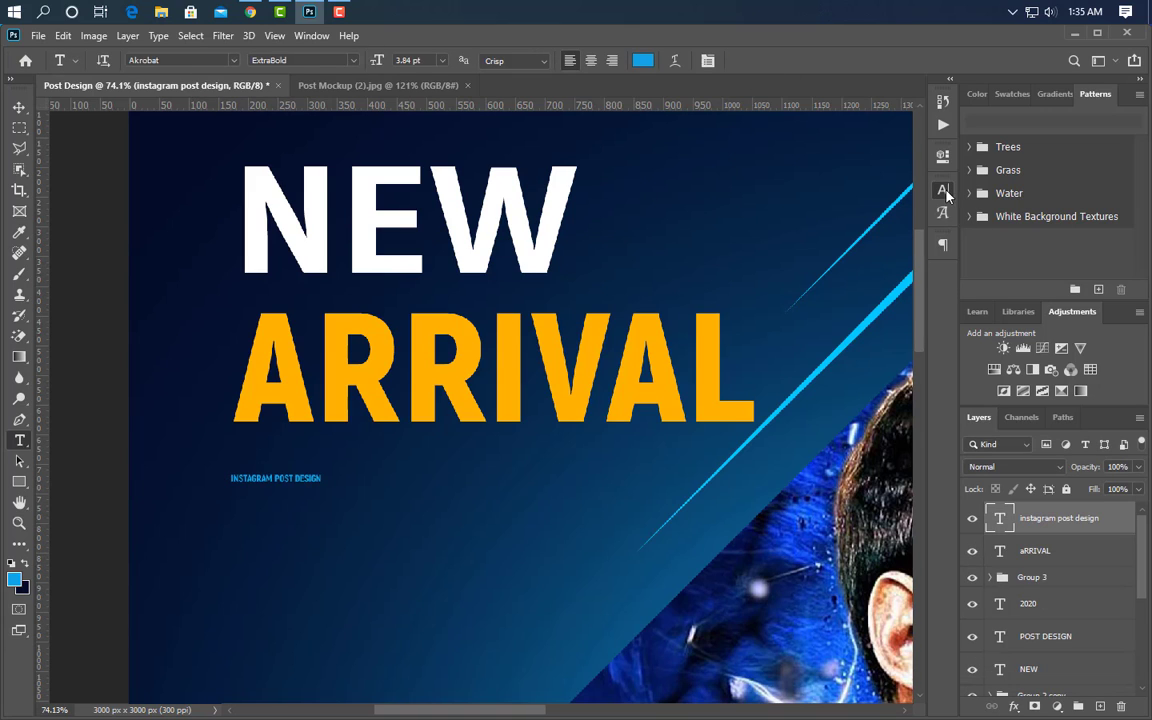
{"action": "left_click", "coordinate": [943, 189]}
{"action": "left_click", "coordinate": [890, 213]}
{"action": "left_click", "coordinate": [912, 279]}
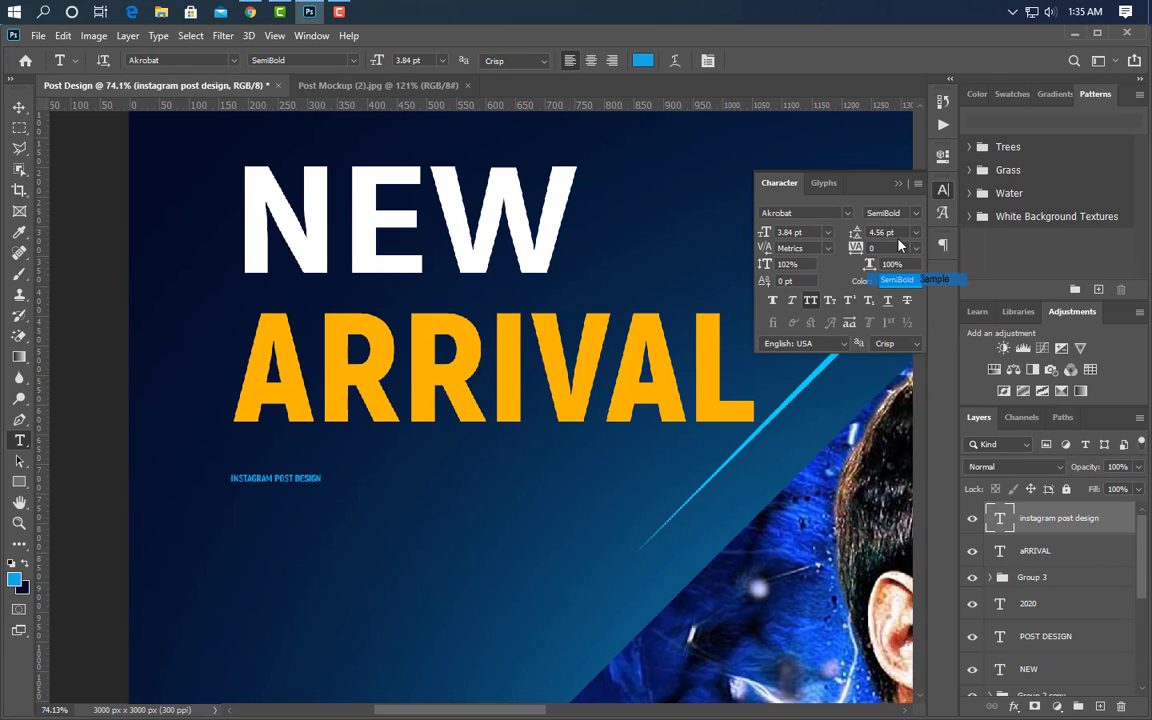
{"action": "left_click", "coordinate": [899, 184]}
Enlarge "INSTAGRAM POST DESIGN" to about 416% and set its tracking to 220.
{"action": "key", "text": "ctrl+t"}
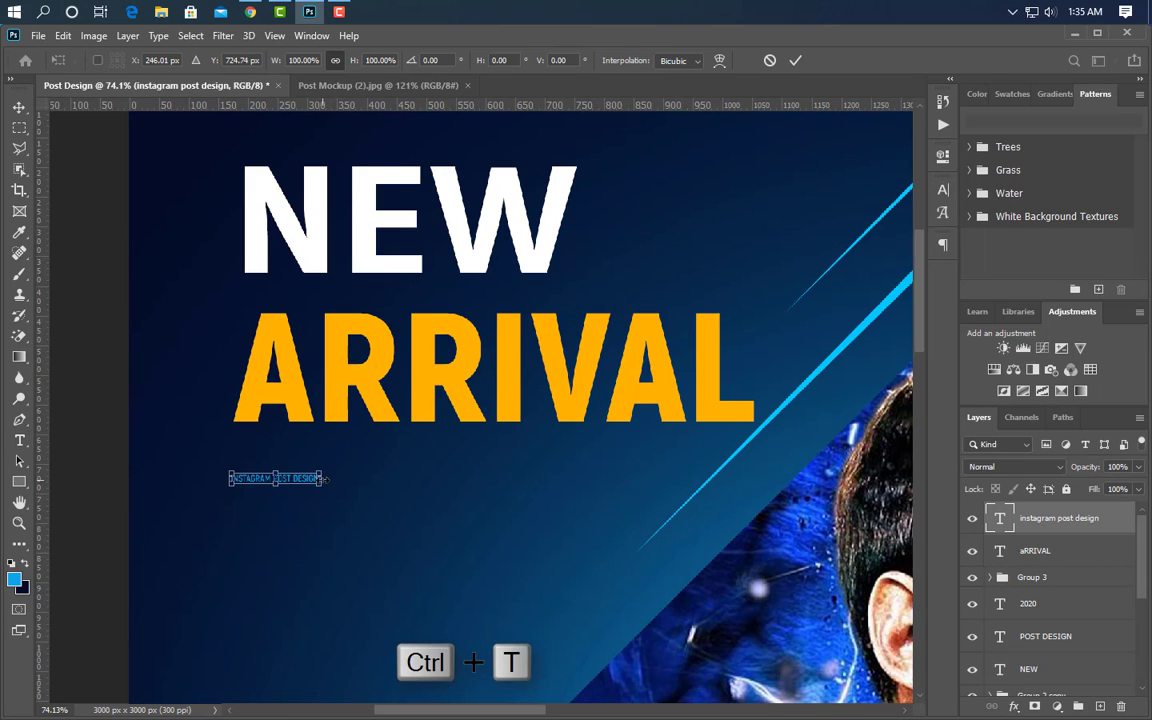
{"action": "left_click_drag", "start_coordinate": [325, 479], "coordinate": [597, 479]}
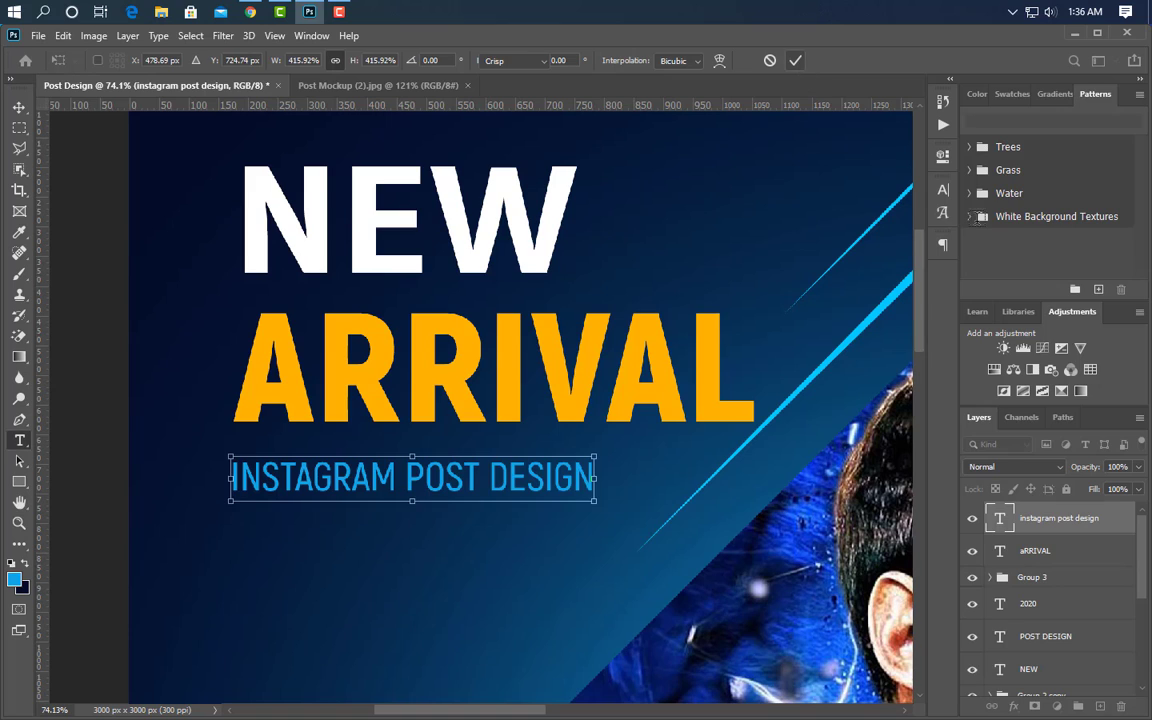
{"action": "key", "text": "Return"}
{"action": "left_click", "coordinate": [942, 189]}
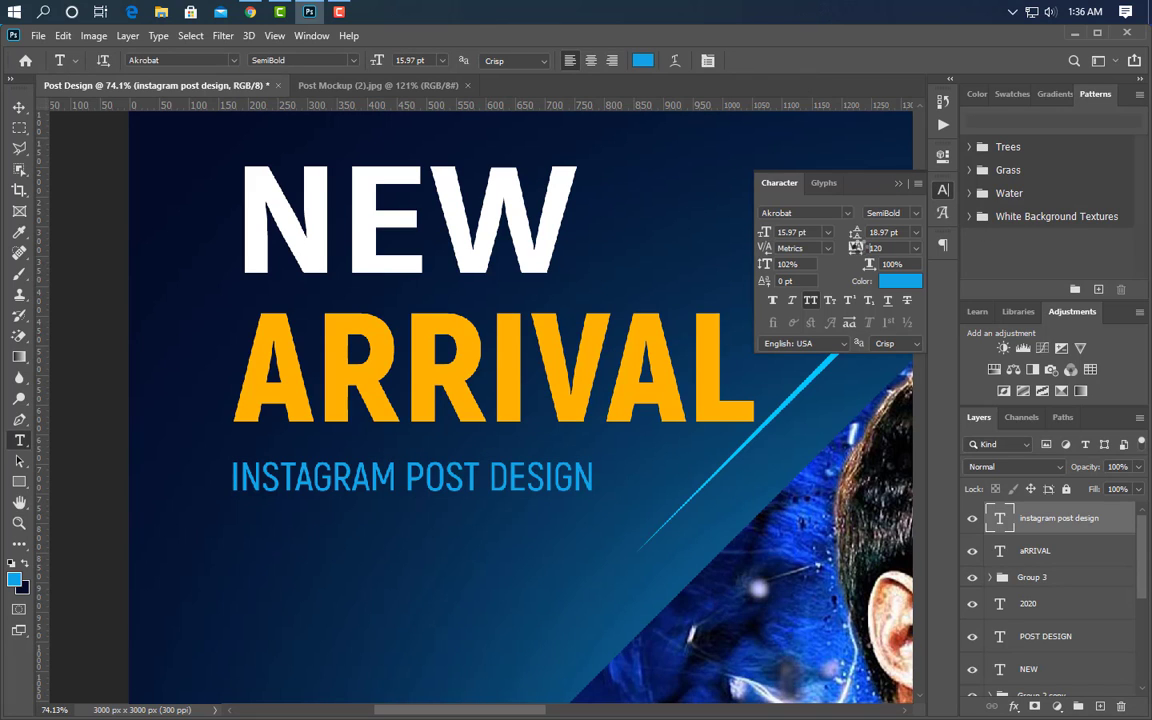
{"action": "left_click_drag", "start_coordinate": [857, 247], "coordinate": [850, 287]}
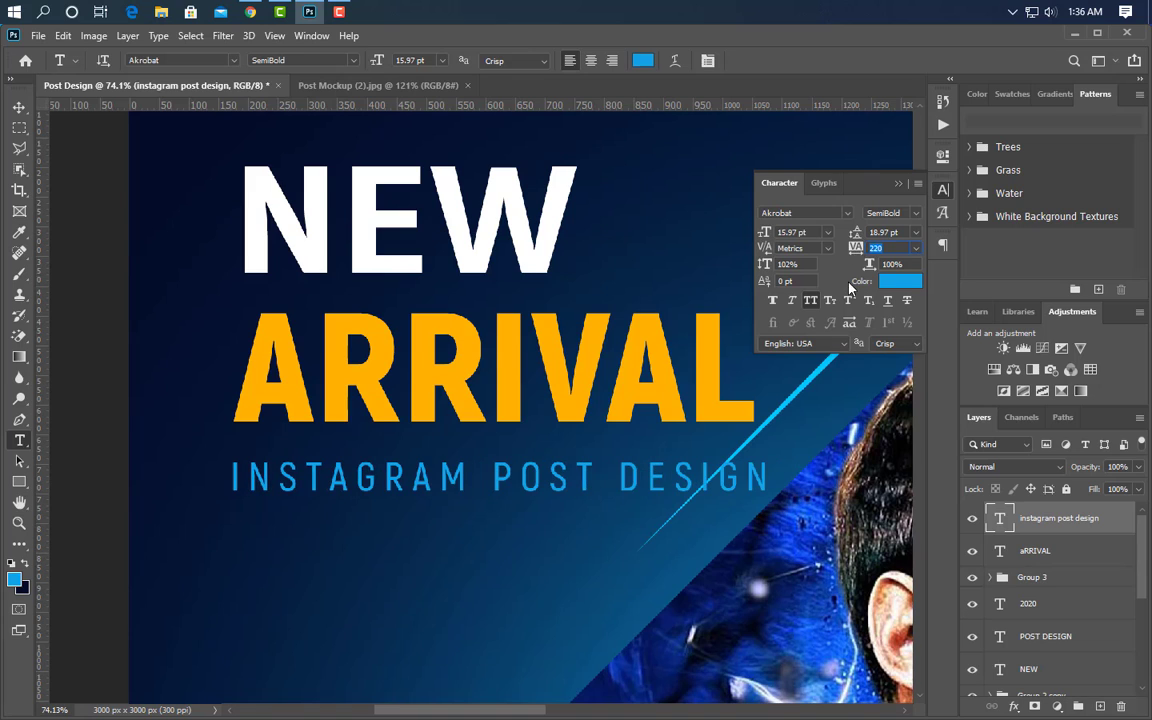
{"action": "left_click", "coordinate": [899, 184]}
Scale "INSTAGRAM POST DESIGN" down slightly so both ends line up with the width of "ARRIVAL".
{"action": "key", "text": "ctrl+t"}
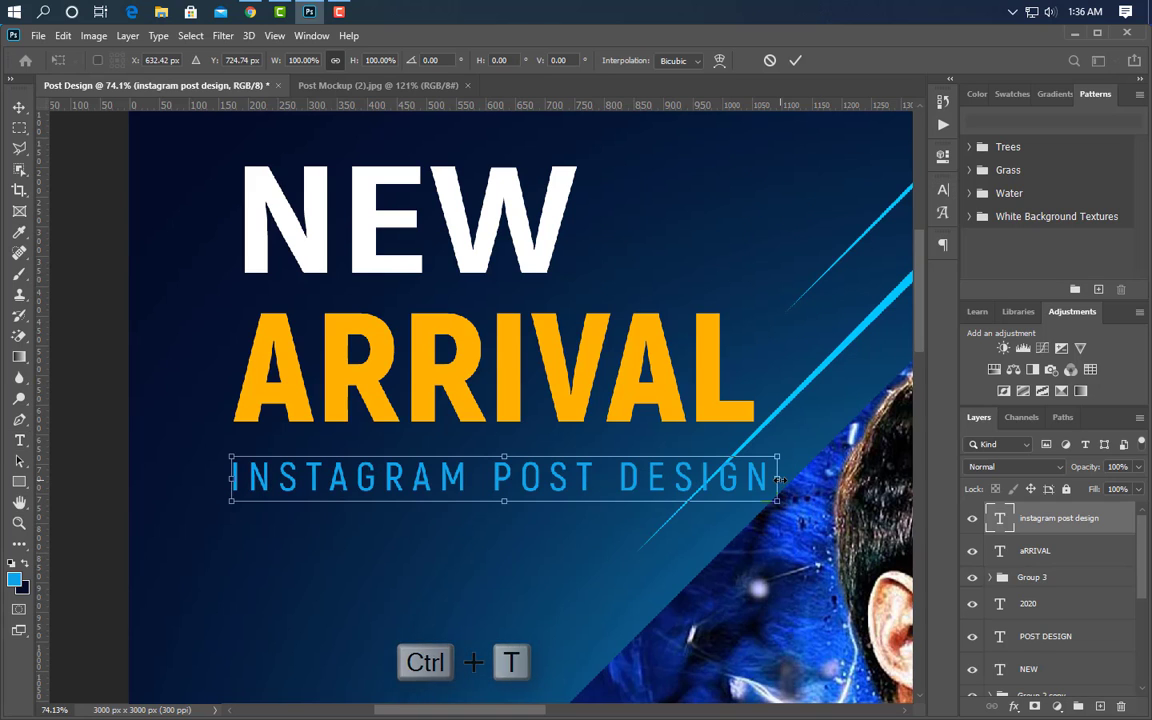
{"action": "left_click_drag", "start_coordinate": [781, 480], "coordinate": [766, 479]}
{"action": "left_click_drag", "start_coordinate": [231, 478], "coordinate": [236, 475]}
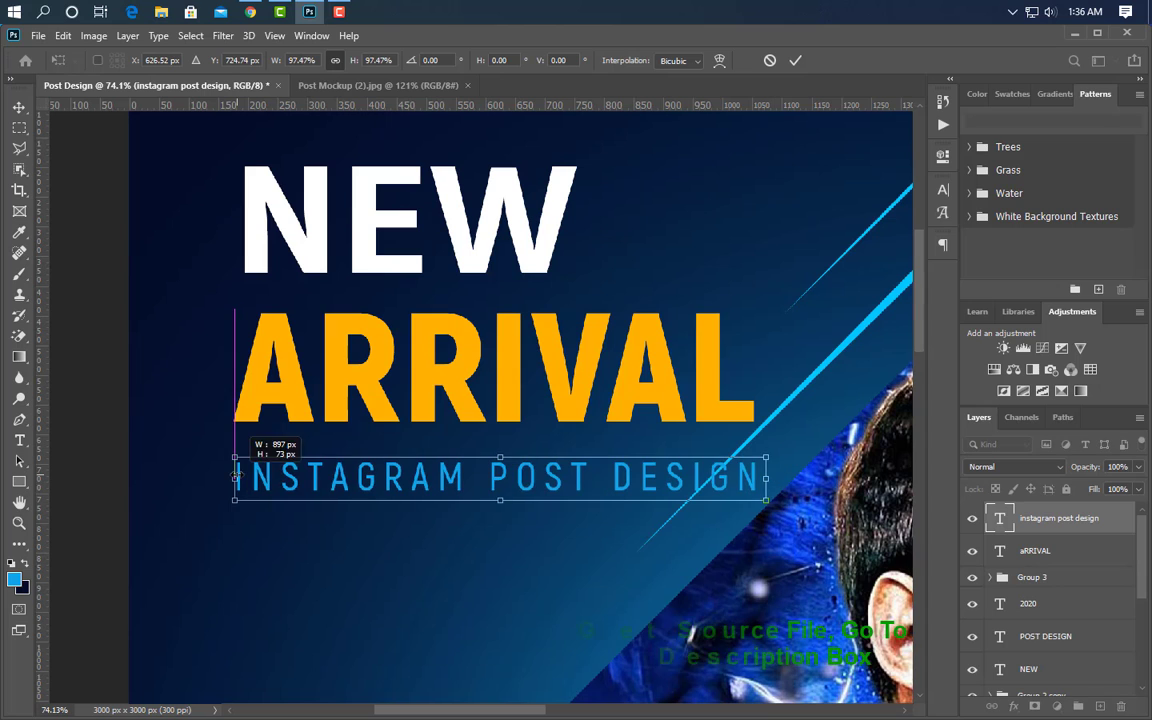
{"action": "key", "text": "Return"}
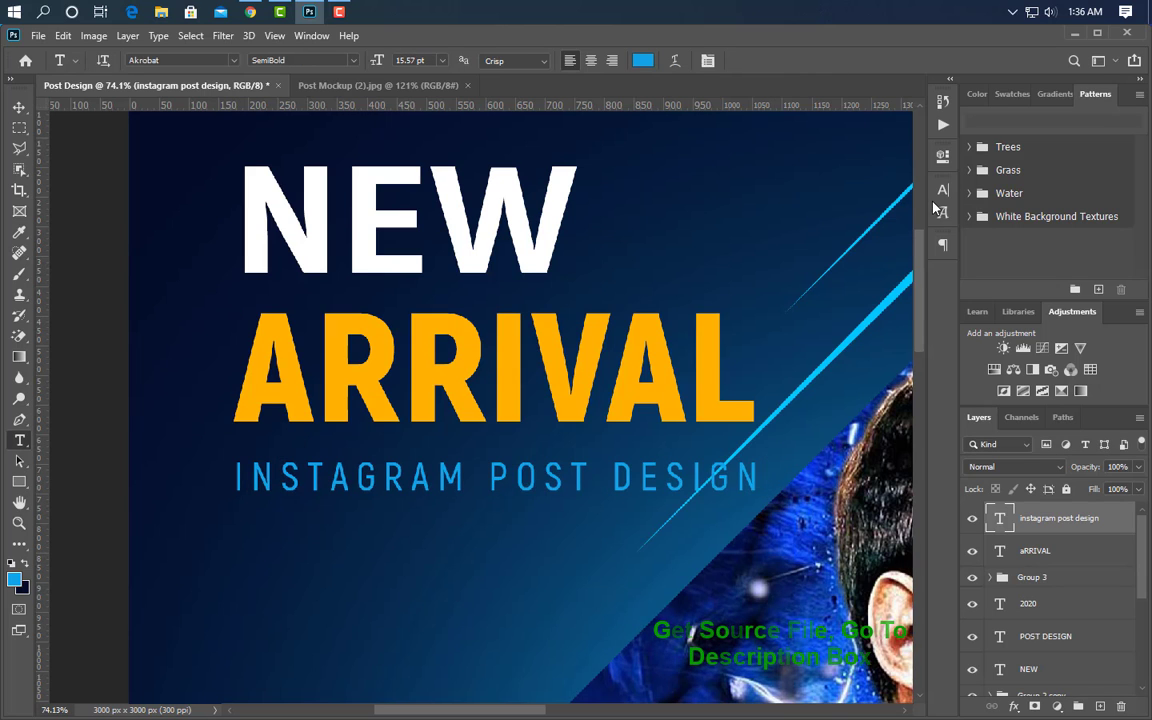
Colour "INSTAGRAM POST DESIGN" white (ffffff) and move it slightly closer to "ARRIVAL".
{"action": "left_click", "coordinate": [942, 189]}
{"action": "left_click", "coordinate": [895, 283]}
{"action": "type", "text": "ffffff"}
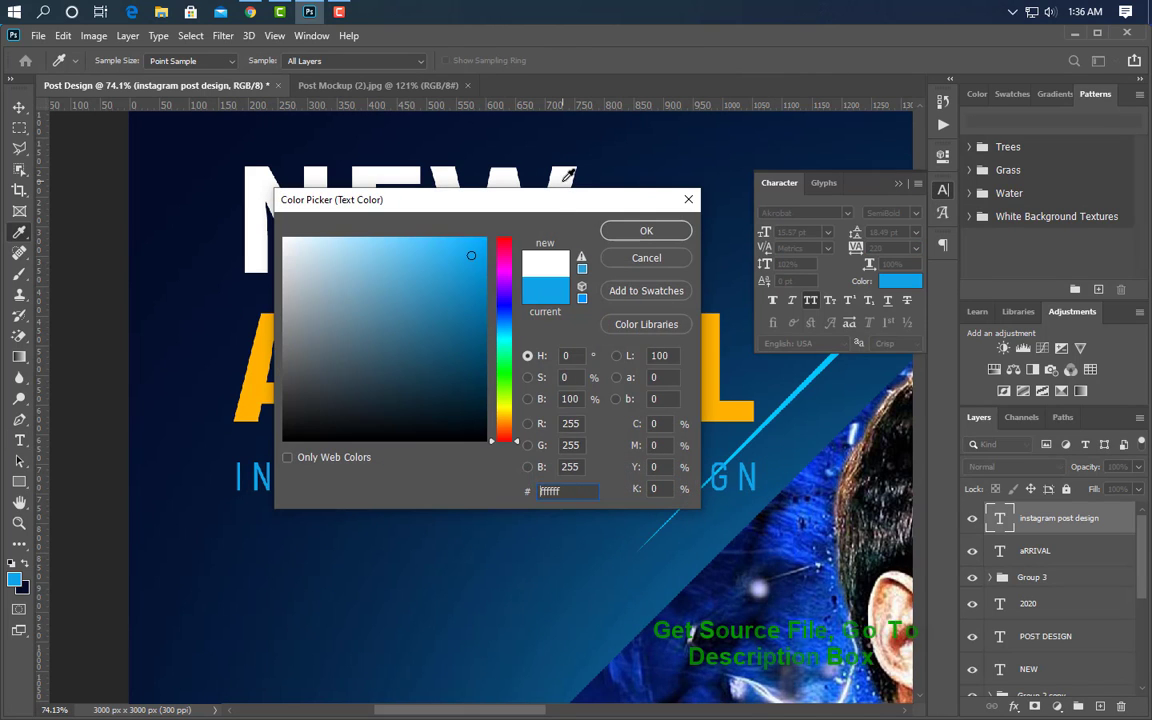
{"action": "key", "text": "Return"}
{"action": "left_click", "coordinate": [898, 184]}
{"action": "key", "text": "v"}
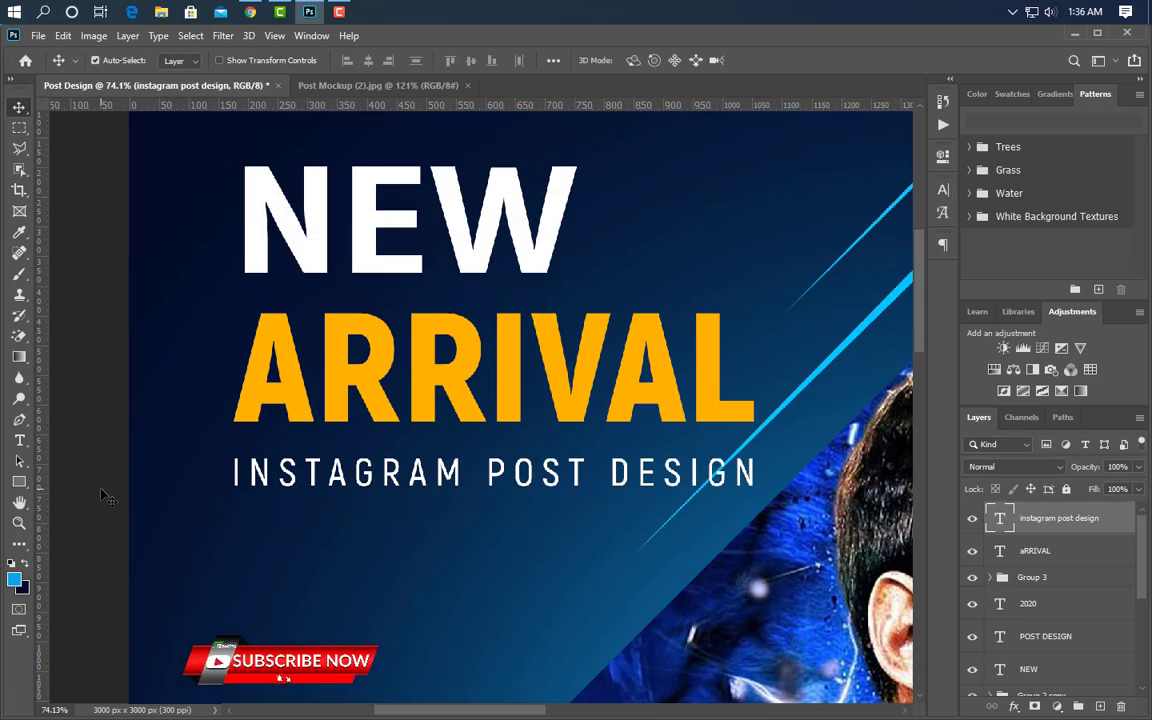
Draw a circle about 377 px wide in the canvas's upper-right area, directly above the player photo layer.
{"action": "scroll", "coordinate": [158, 562], "scroll_direction": "down", "scroll_amount": 5}
{"action": "scroll", "coordinate": [158, 562], "scroll_direction": "down", "scroll_amount": 3}
{"action": "scroll", "coordinate": [482, 568], "scroll_direction": "up", "scroll_amount": 4}
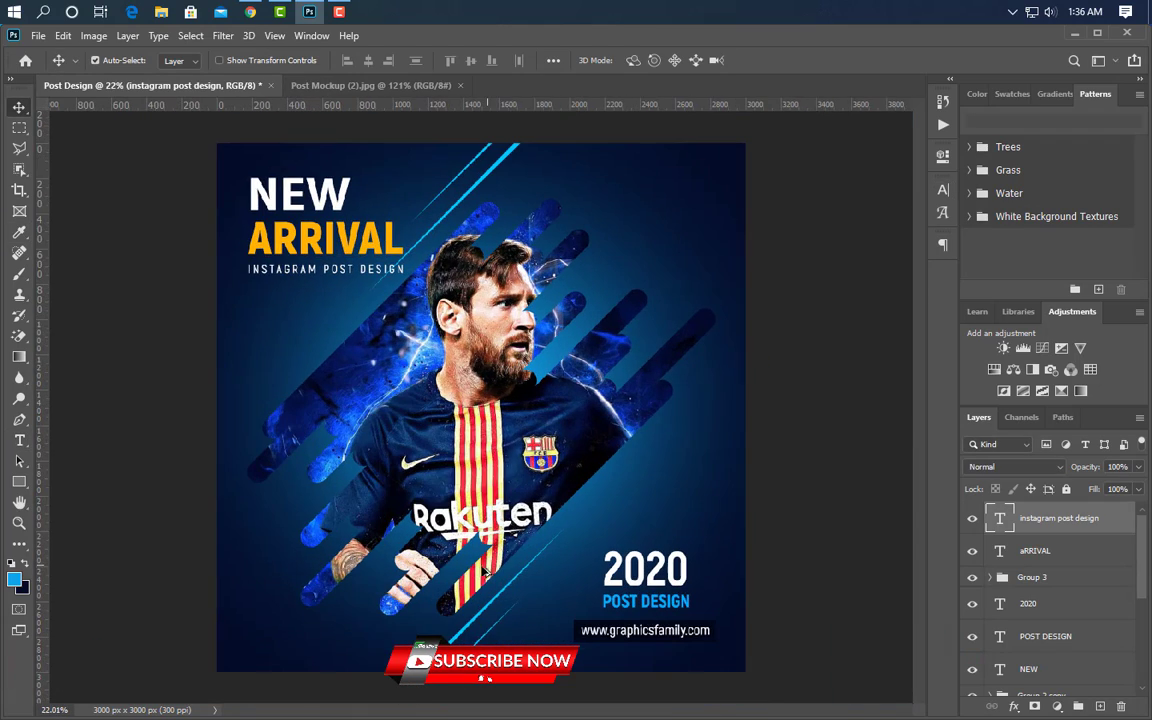
{"action": "left_click", "coordinate": [464, 583]}
{"action": "scroll", "coordinate": [754, 142], "scroll_direction": "up", "scroll_amount": 3}
{"action": "scroll", "coordinate": [754, 142], "scroll_direction": "up", "scroll_amount": 3}
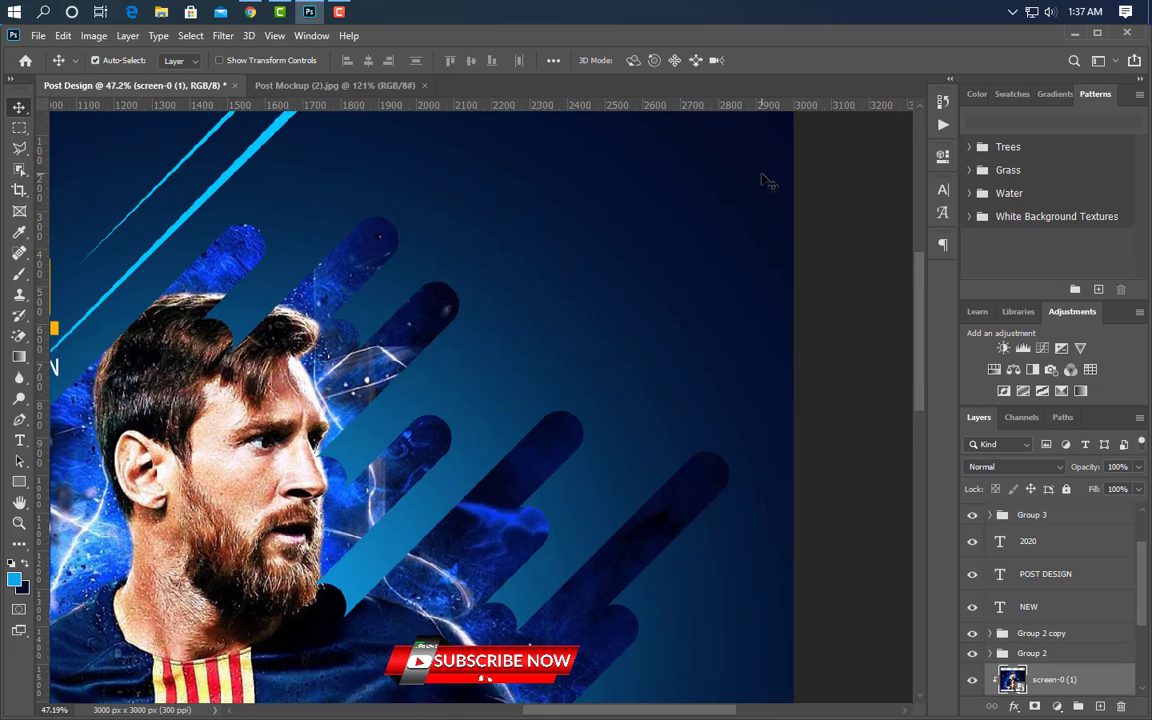
{"action": "left_click", "coordinate": [19, 482]}
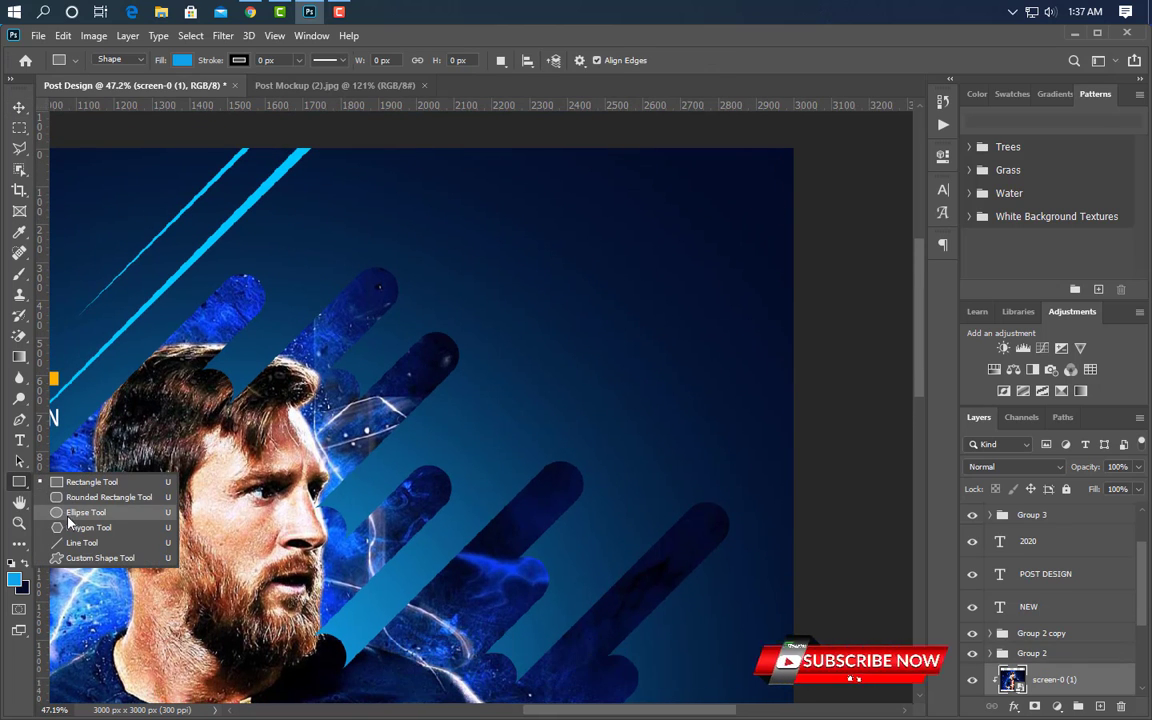
{"action": "left_click", "coordinate": [68, 514]}
{"action": "left_click_drag", "start_coordinate": [555, 259], "coordinate": [697, 401]}
{"action": "left_click", "coordinate": [898, 152]}
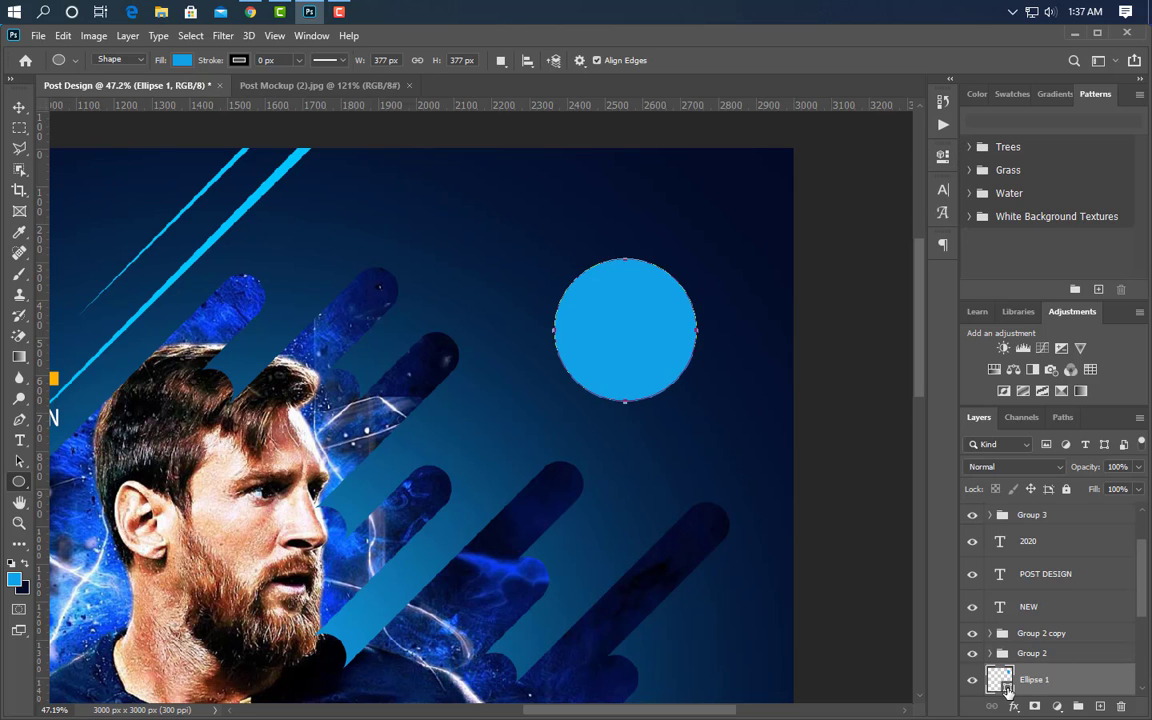
Fill the circle with dark blue 041534 and duplicate its layer.
{"action": "double_click", "coordinate": [999, 679]}
{"action": "left_click", "coordinate": [758, 455]}
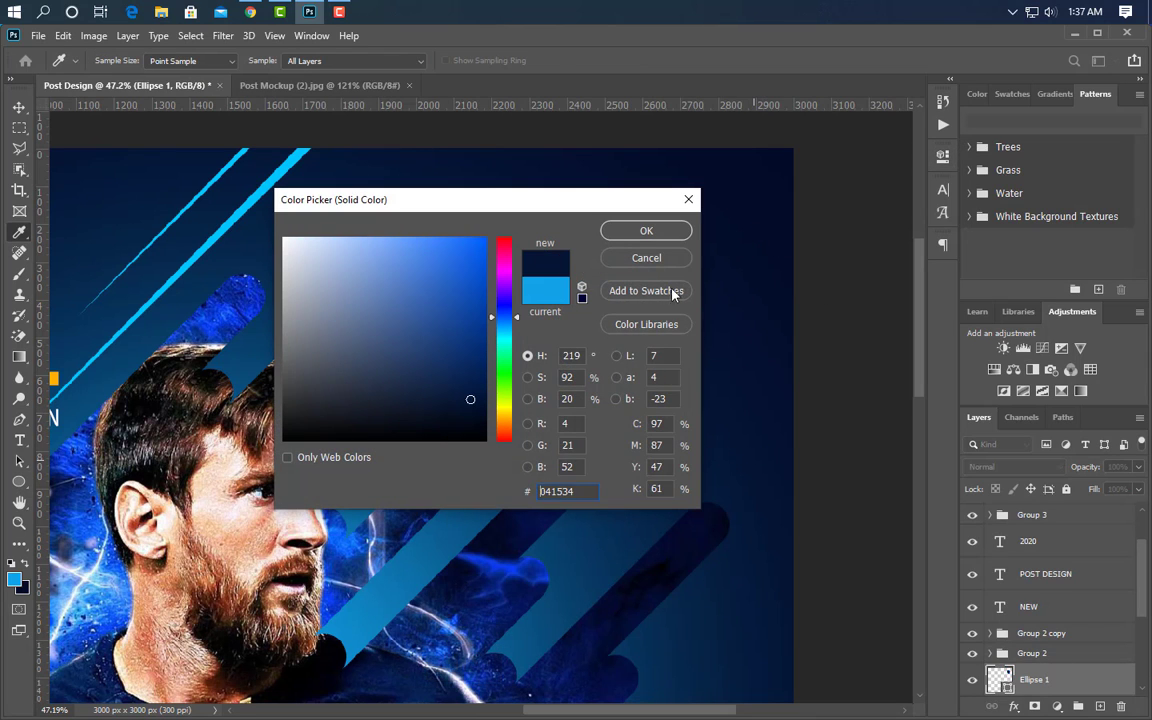
{"action": "key", "text": "Return"}
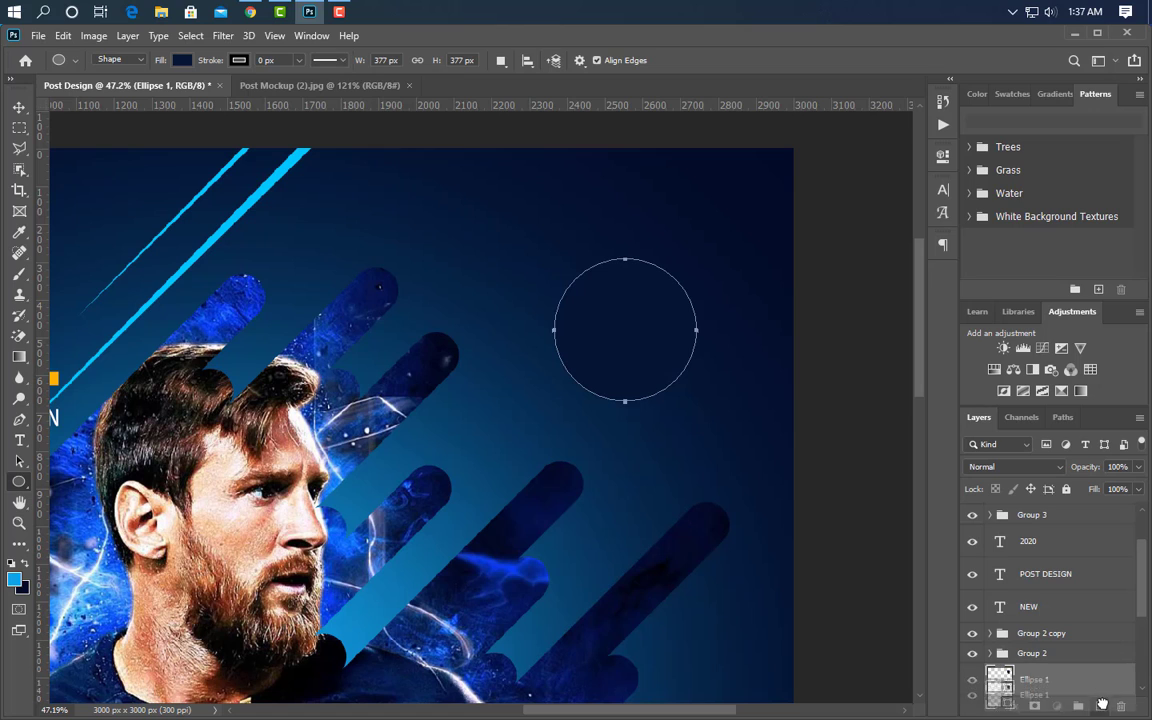
{"action": "key", "text": "ctrl+j"}
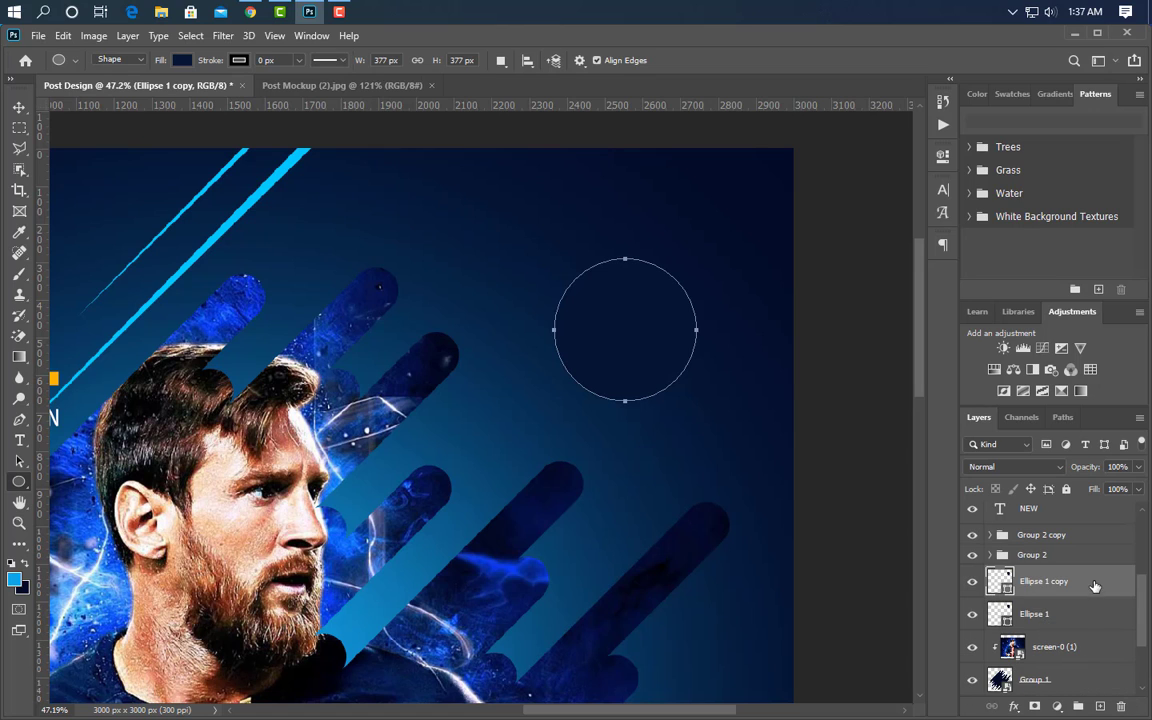
Move the duplicated circle beneath the original and enlarge it evenly to about 404 px wide.
{"action": "key", "text": "ctrl+["}
{"action": "key", "text": "ctrl+t"}
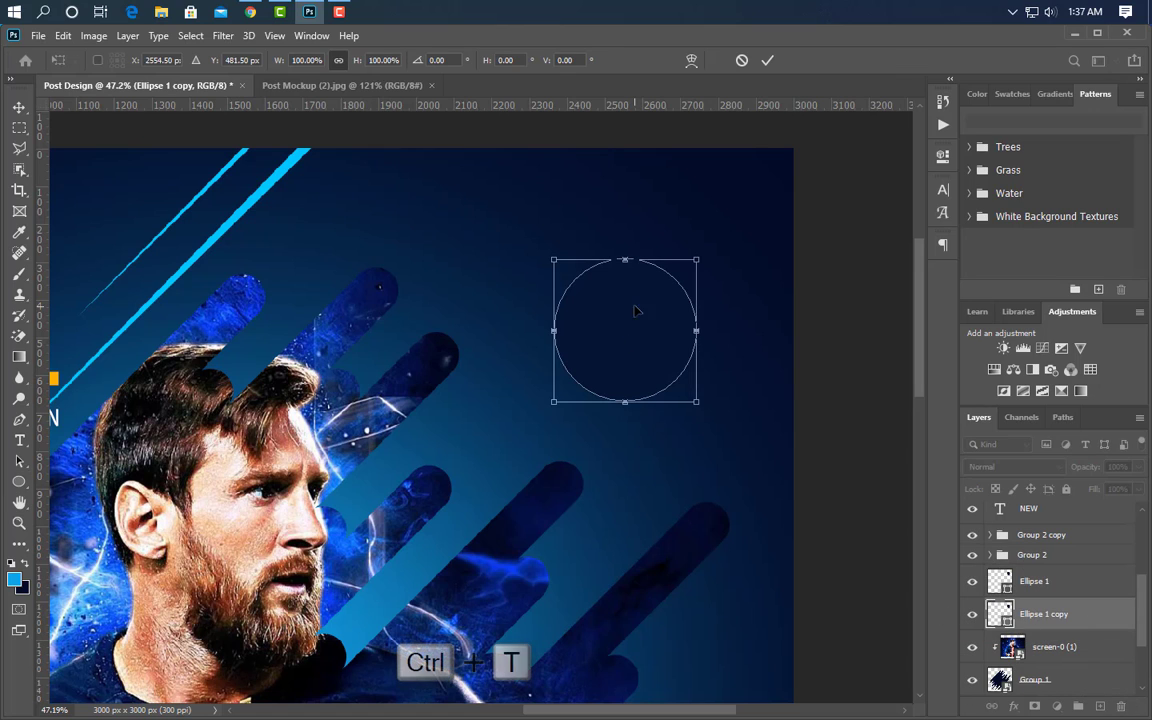
{"action": "left_click_drag", "start_coordinate": [625, 259], "coordinate": [625, 249]}
{"action": "left_click_drag", "start_coordinate": [625, 401], "coordinate": [627, 407]}
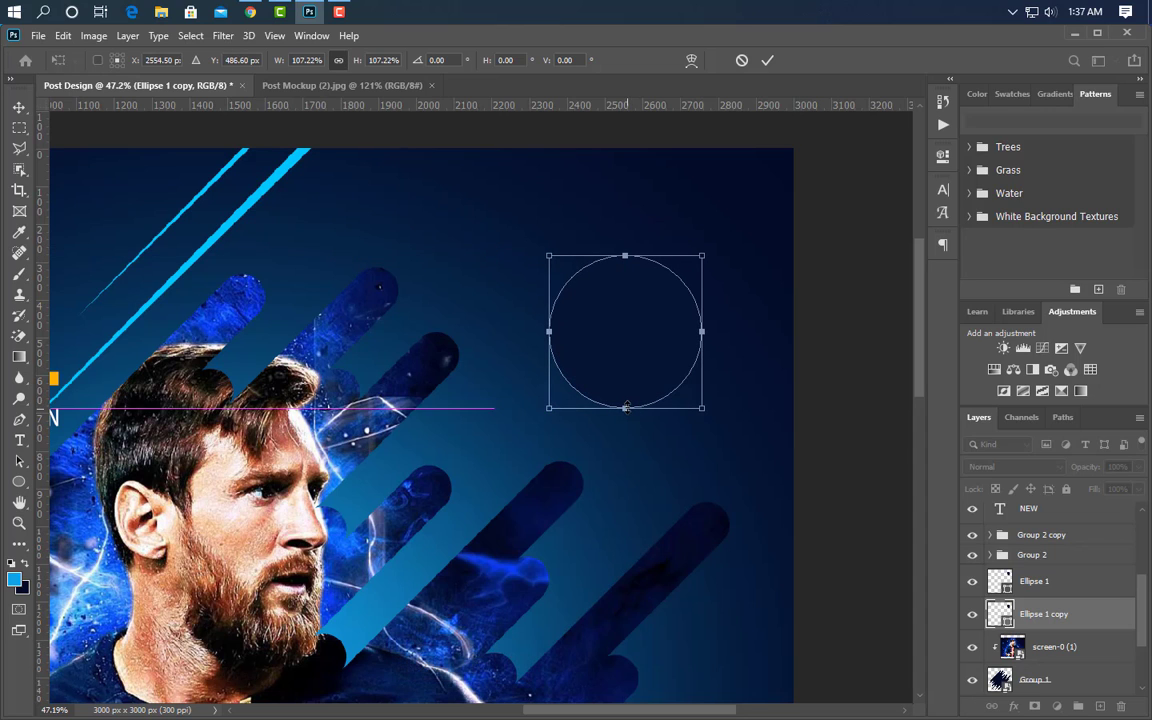
{"action": "left_click", "coordinate": [767, 60]}
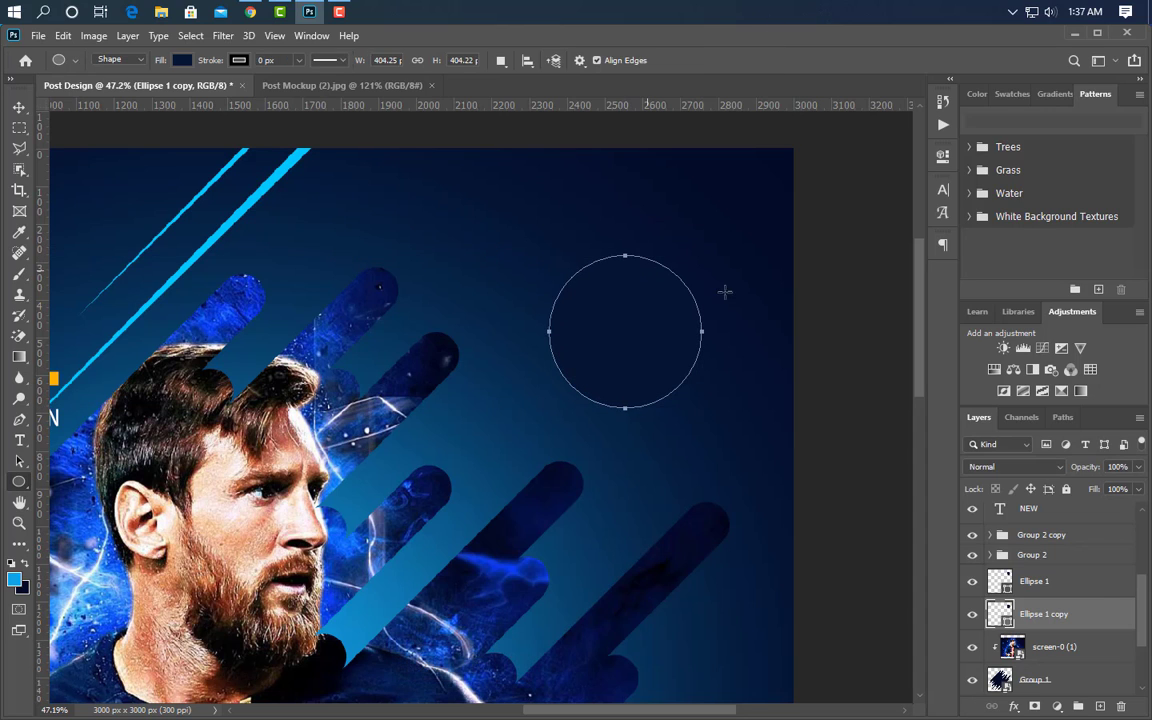
Fill the larger circle with cyan 00c6ff, matching the diagonal streaks.
{"action": "double_click", "coordinate": [1001, 614]}
{"action": "left_click", "coordinate": [209, 196]}
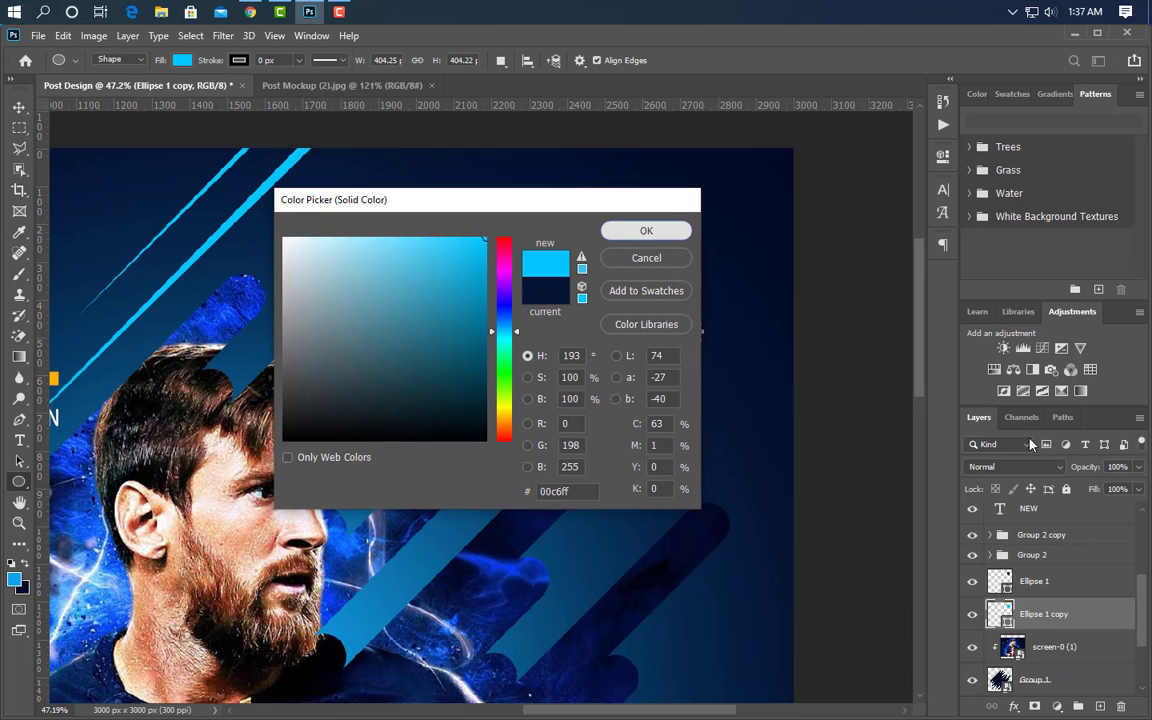
{"action": "key", "text": "Return"}
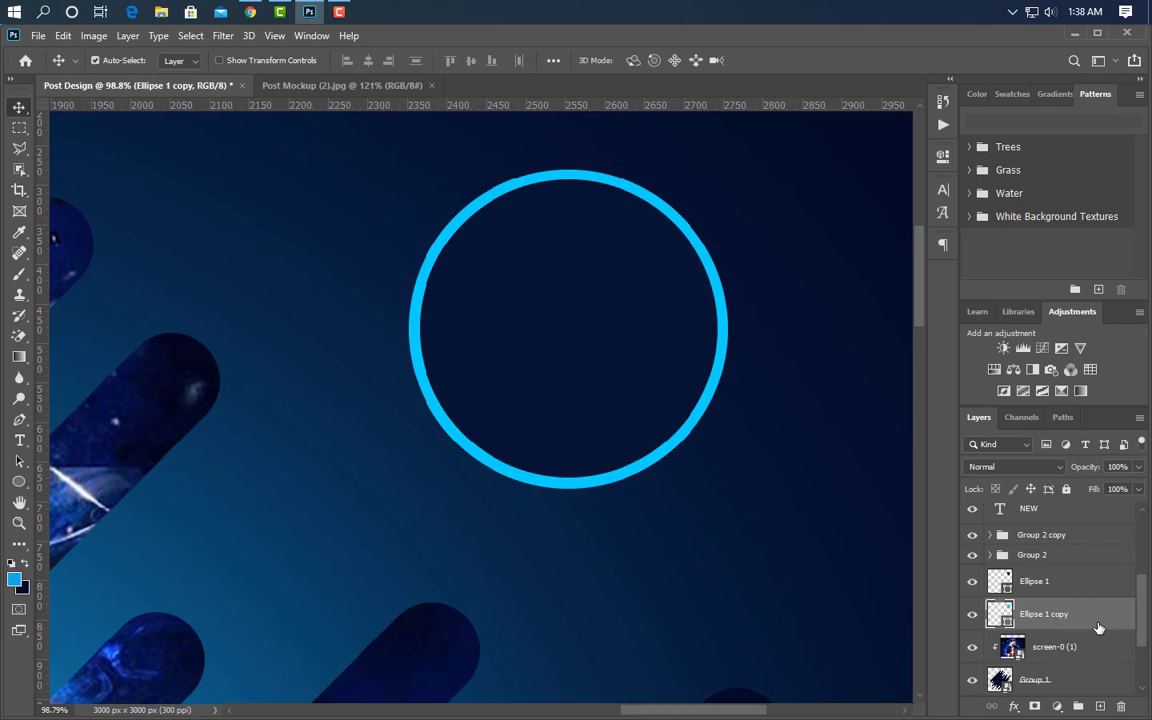
Duplicate the cyan circle, place the copy beneath it and enlarge the copy to about 111% toward the lower left.
{"action": "left_click_drag", "start_coordinate": [1098, 627], "coordinate": [1100, 706]}
{"action": "scroll", "coordinate": [1106, 631], "scroll_direction": "down", "scroll_amount": 1}
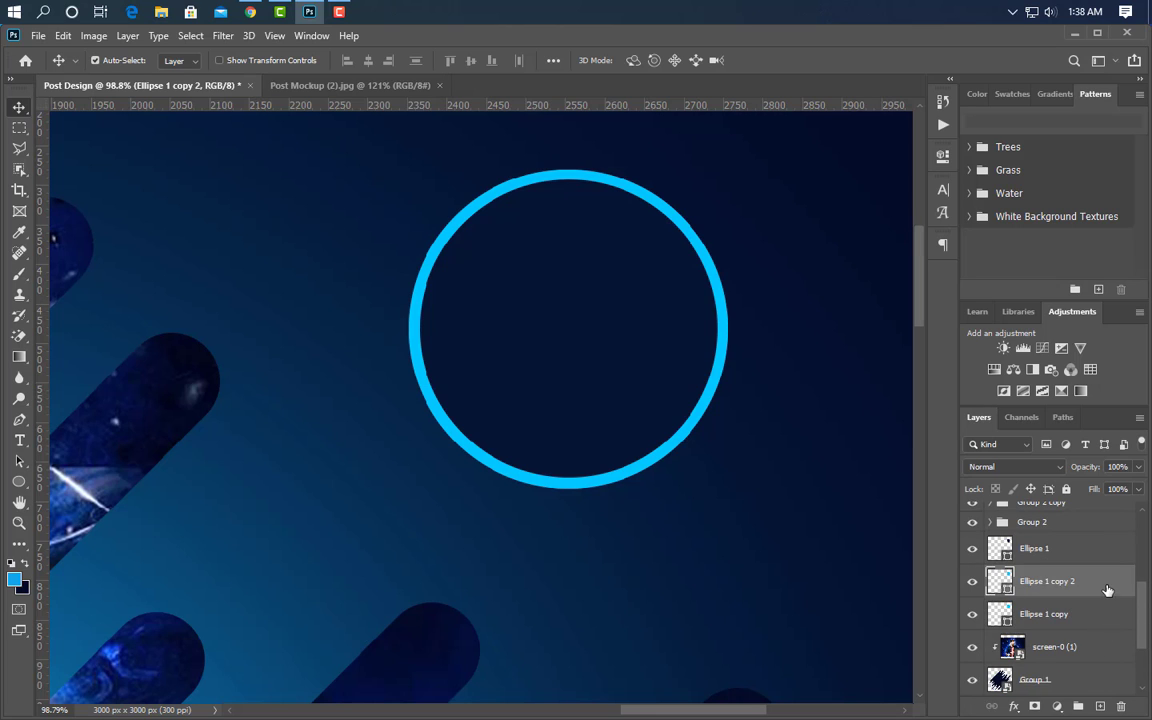
{"action": "left_click_drag", "start_coordinate": [1107, 590], "coordinate": [1108, 622]}
{"action": "key", "text": "ctrl+t"}
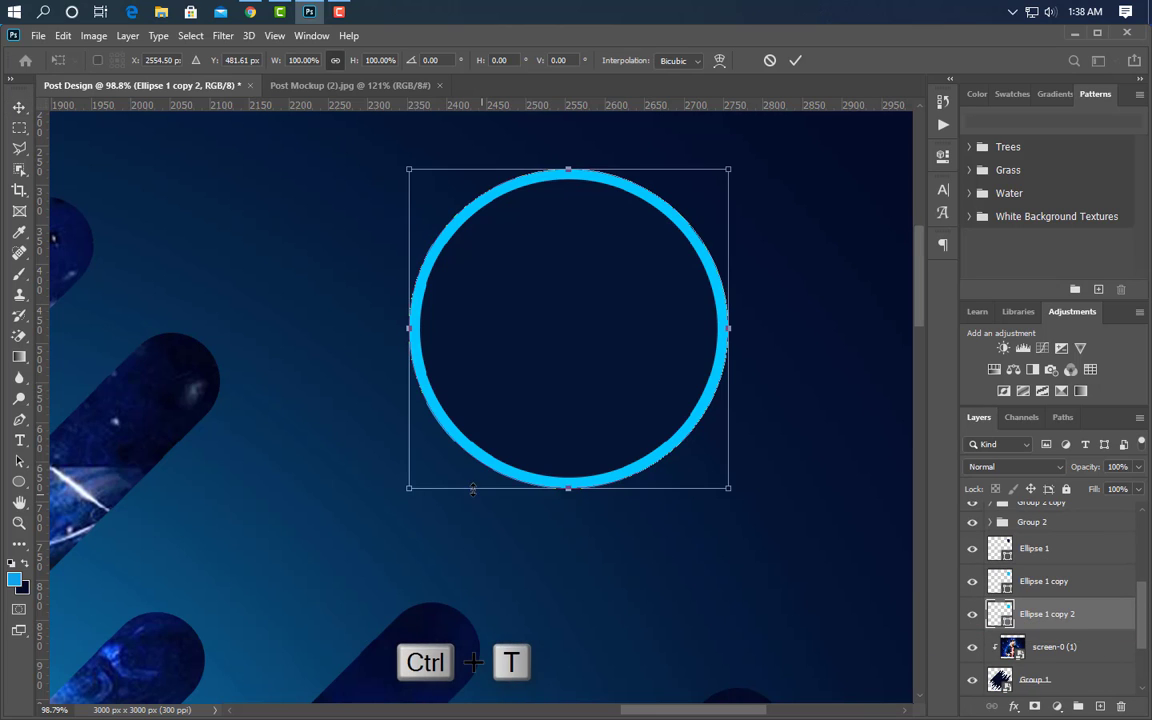
{"action": "left_click_drag", "start_coordinate": [409, 488], "coordinate": [367, 513]}
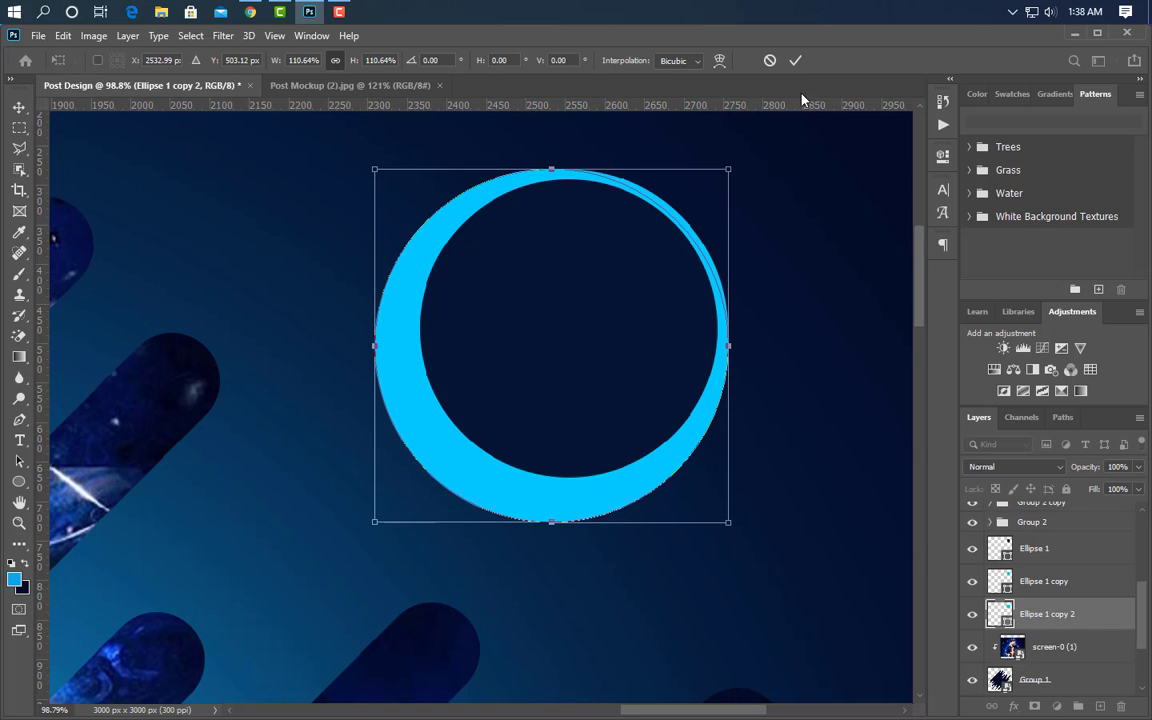
{"action": "left_click", "coordinate": [795, 60]}
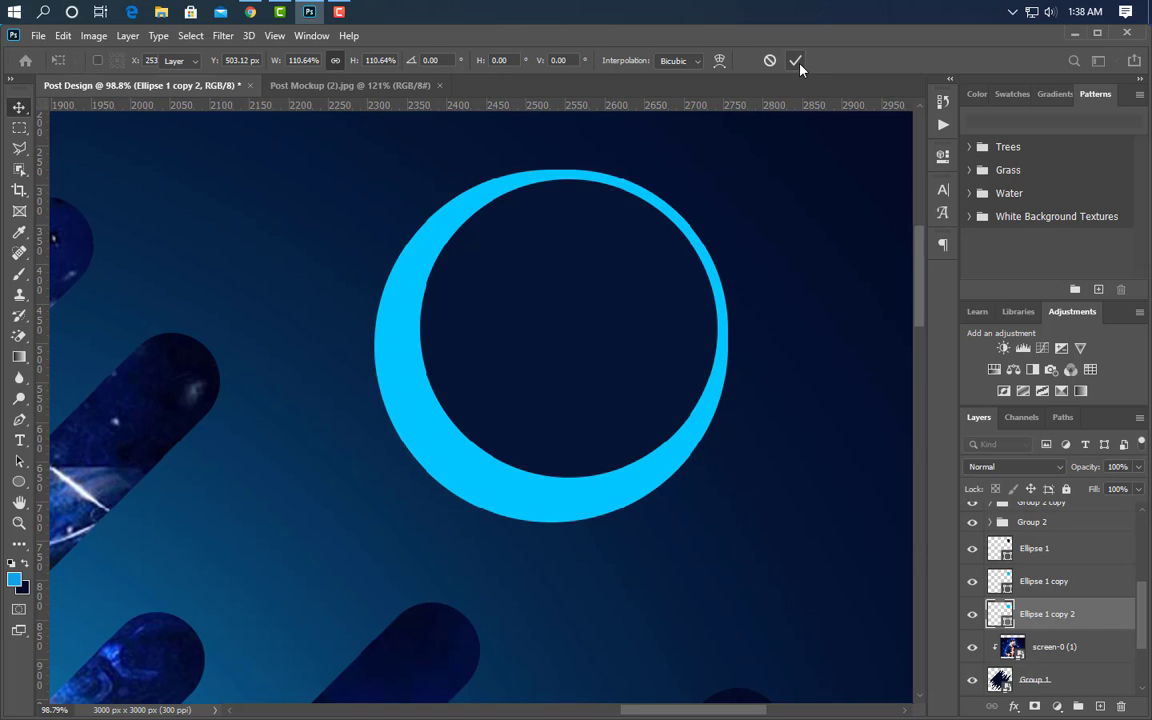
Recolour the lowest, largest circle to dark teal 005e79.
{"action": "double_click", "coordinate": [1006, 623]}
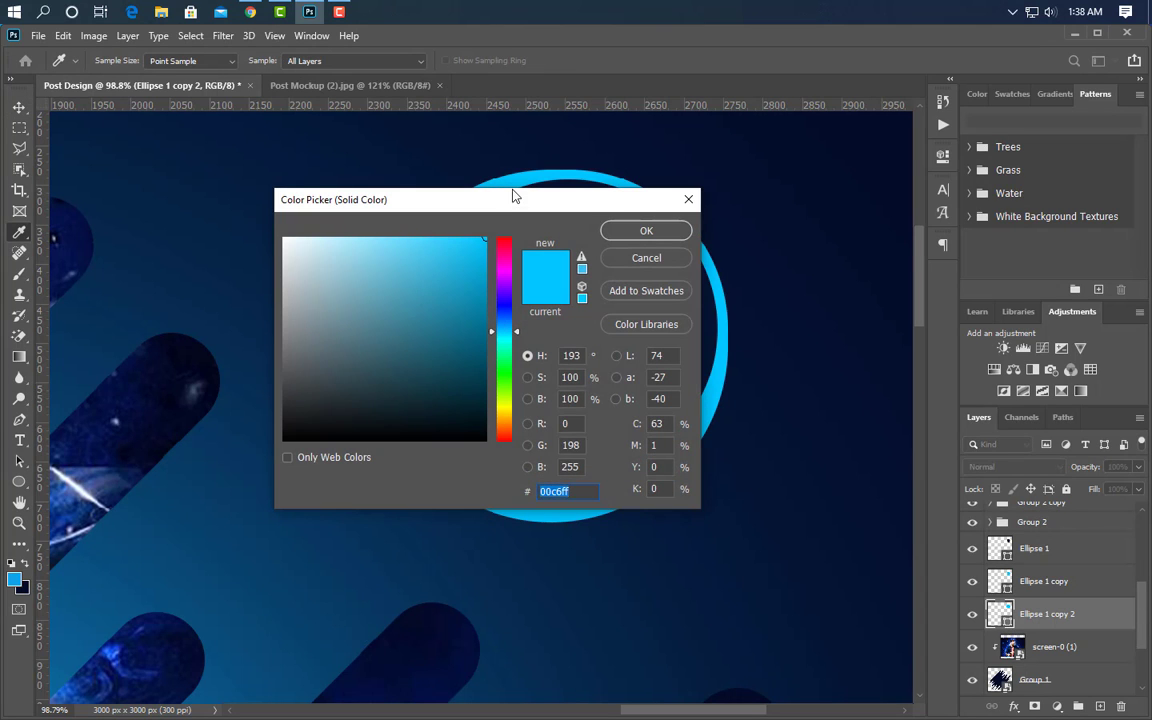
{"action": "left_click_drag", "start_coordinate": [494, 200], "coordinate": [755, 122]}
{"action": "left_click", "coordinate": [393, 463]}
{"action": "left_click", "coordinate": [393, 400]}
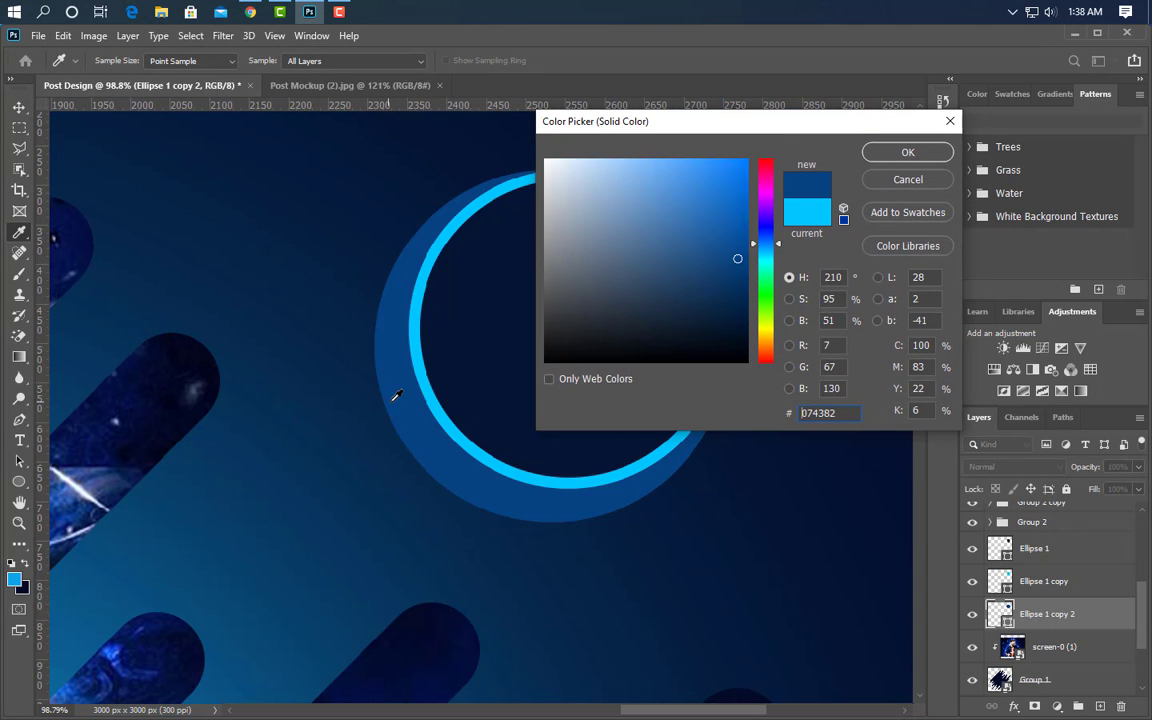
{"action": "left_click", "coordinate": [432, 390]}
{"action": "left_click", "coordinate": [746, 235]}
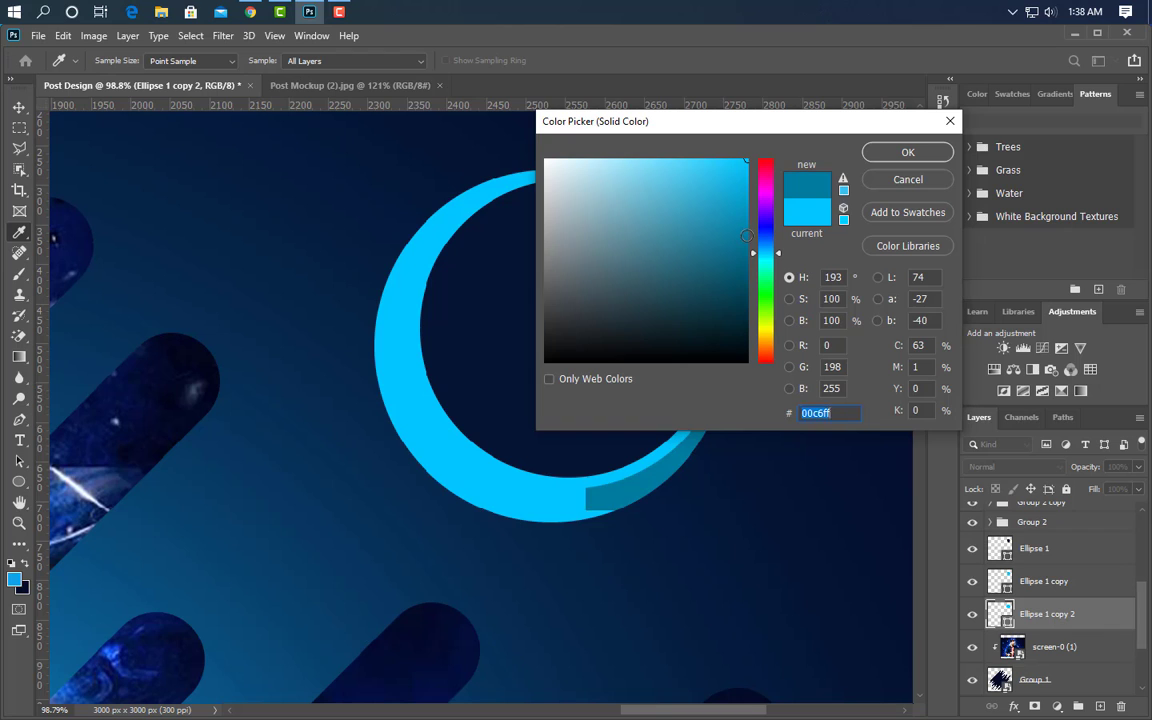
{"action": "left_click", "coordinate": [748, 266]}
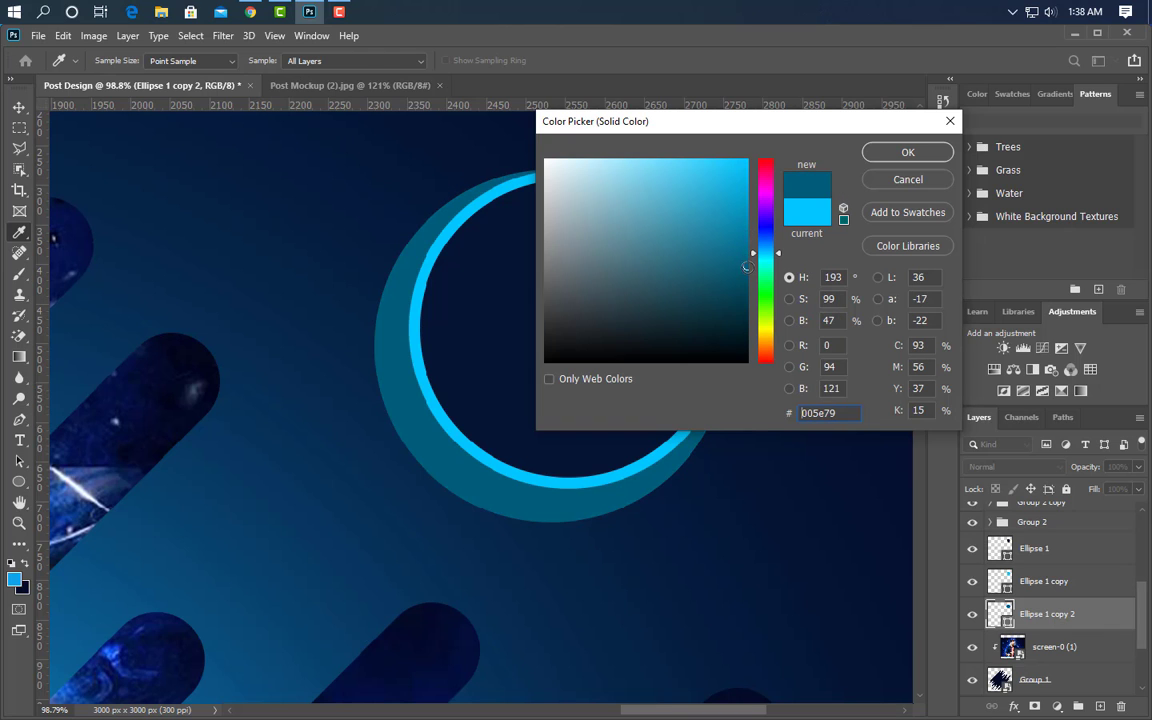
{"action": "left_click", "coordinate": [899, 153]}
Add the text "Shop" inside the badge and move its layer above all three circles.
{"action": "scroll", "coordinate": [653, 457], "scroll_direction": "up", "scroll_amount": 2}
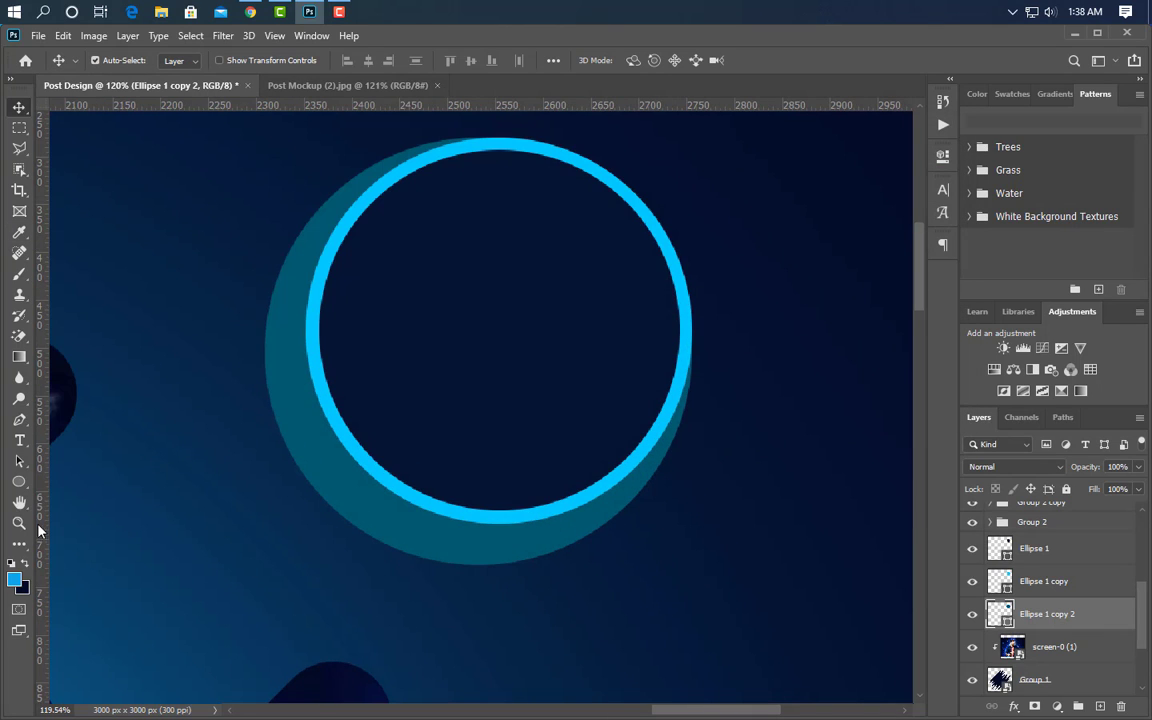
{"action": "left_click", "coordinate": [20, 442]}
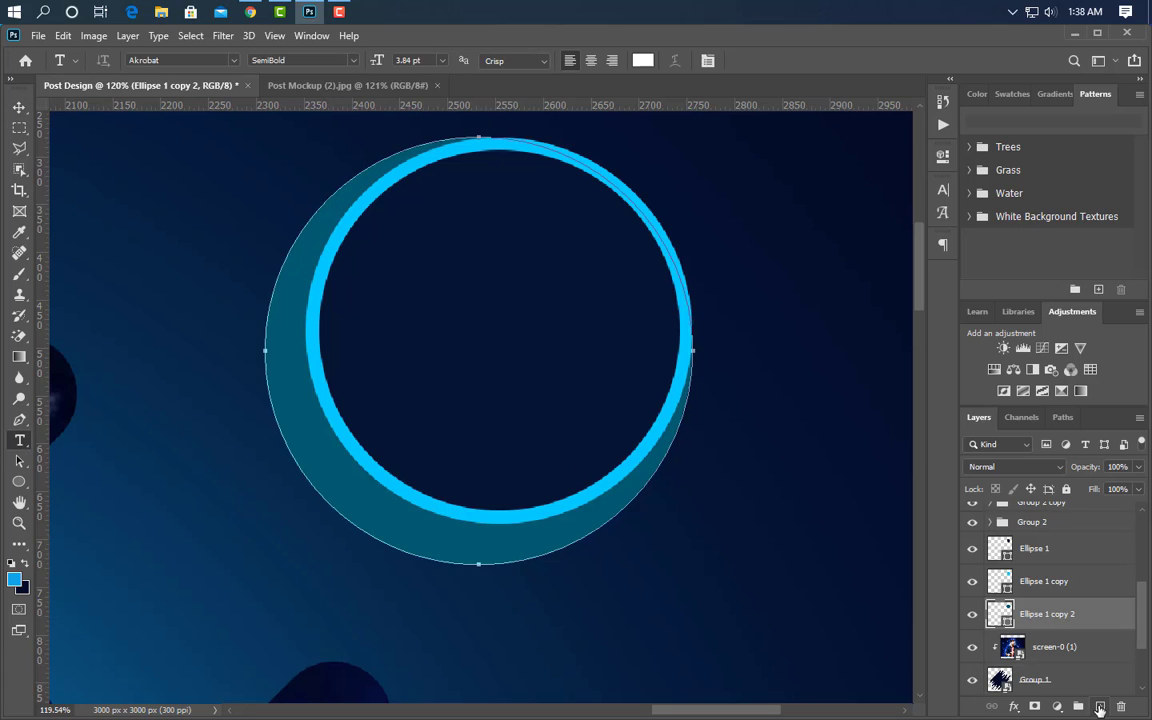
{"action": "left_click", "coordinate": [1100, 707]}
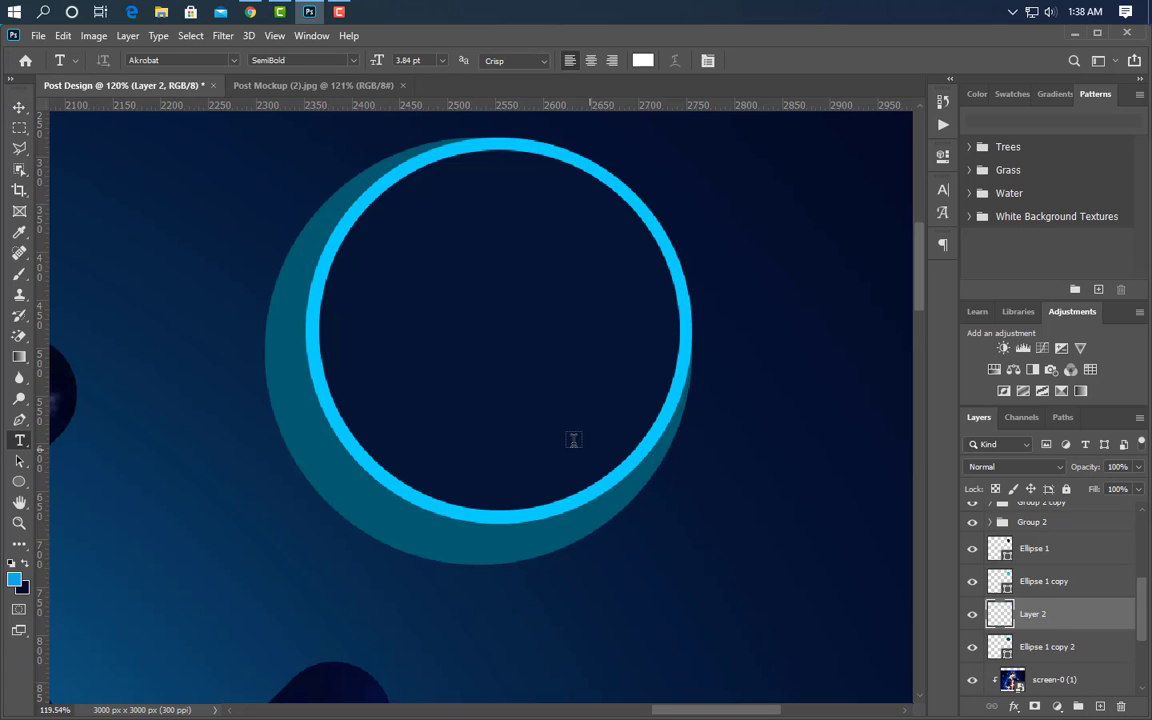
{"action": "left_click", "coordinate": [357, 320]}
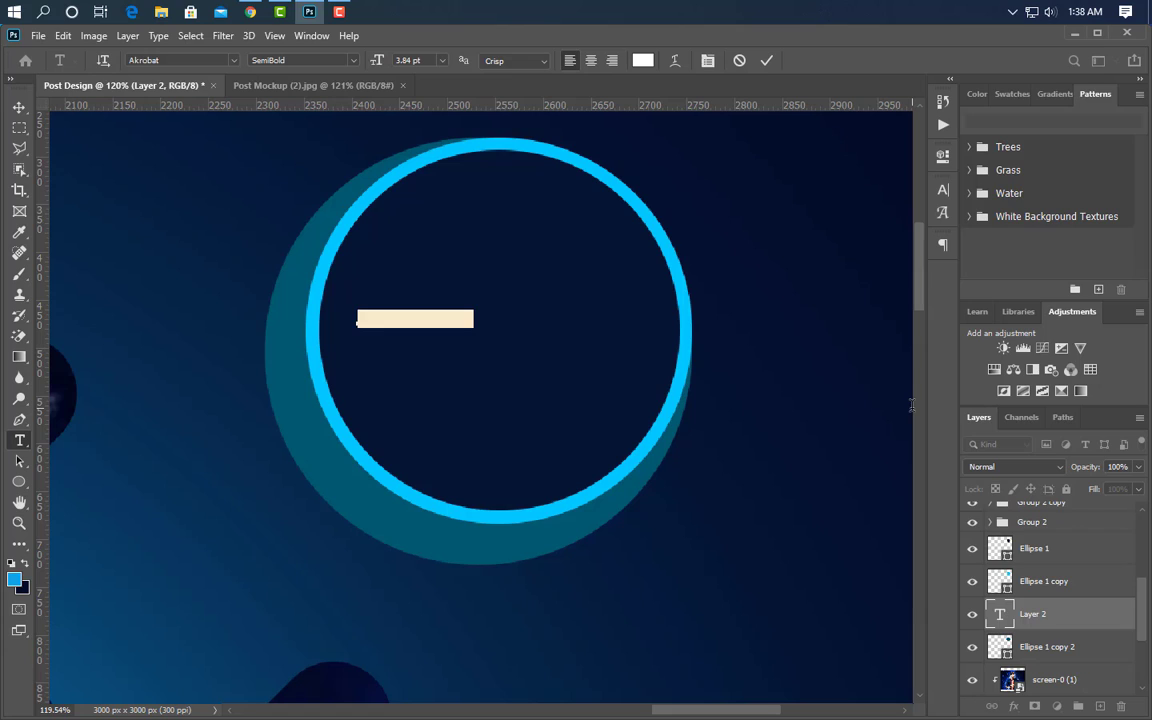
{"action": "key", "text": "BackSpace"}
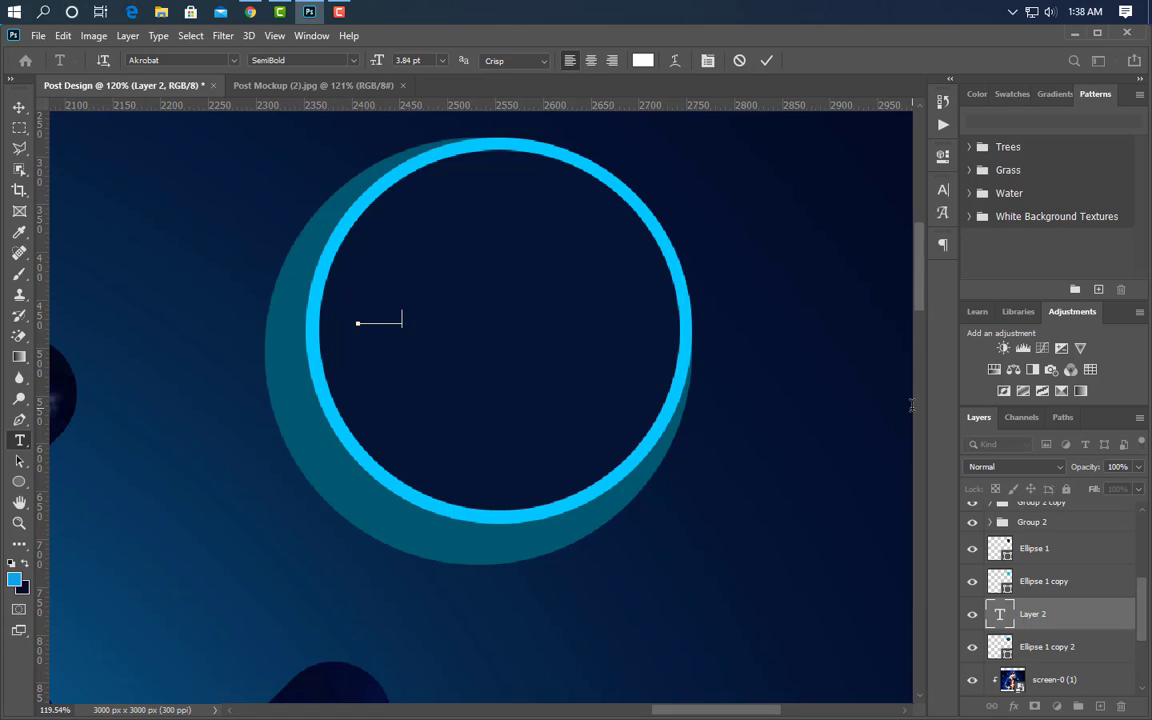
{"action": "left_click", "coordinate": [769, 61]}
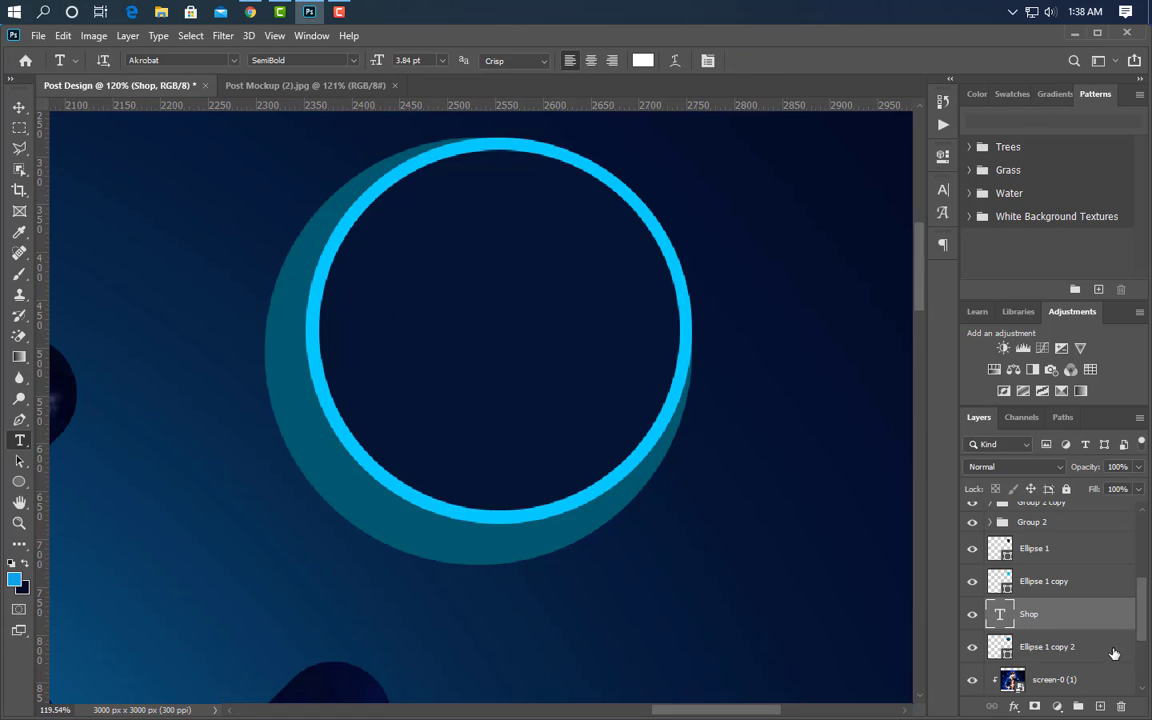
{"action": "left_click_drag", "start_coordinate": [1109, 623], "coordinate": [1078, 535]}
Enlarge the "SHOP" text to about 396% inside the badge.
{"action": "key", "text": "ctrl+t"}
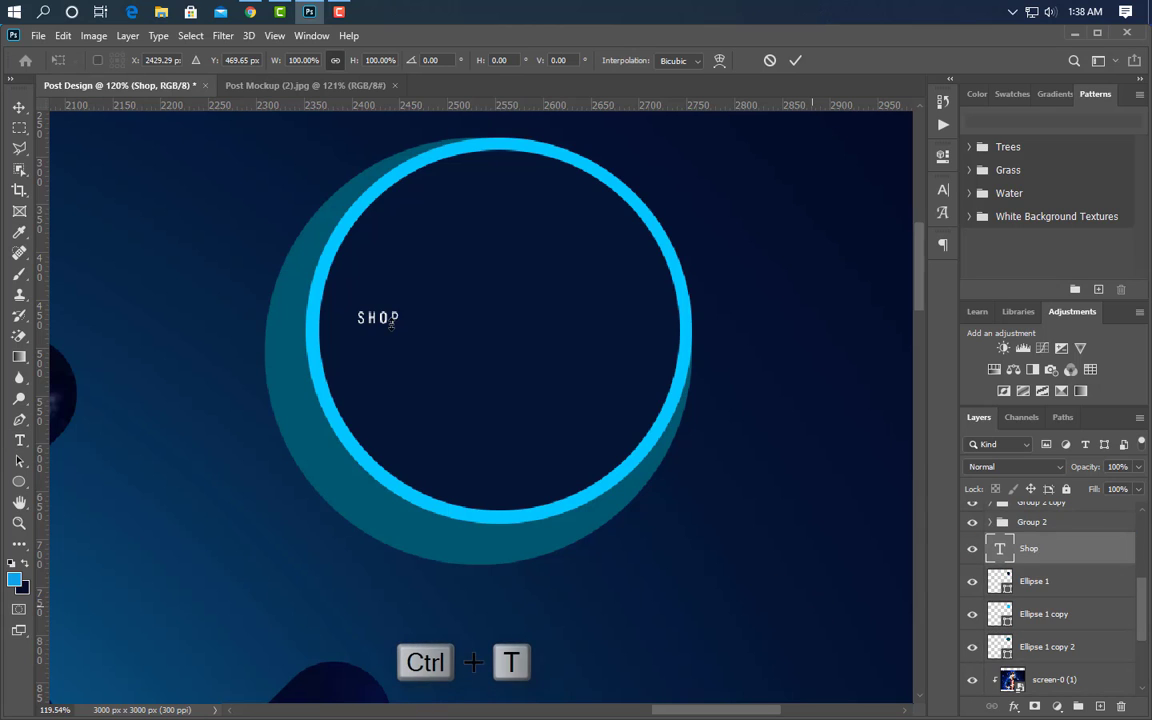
{"action": "left_click_drag", "start_coordinate": [403, 318], "coordinate": [533, 318]}
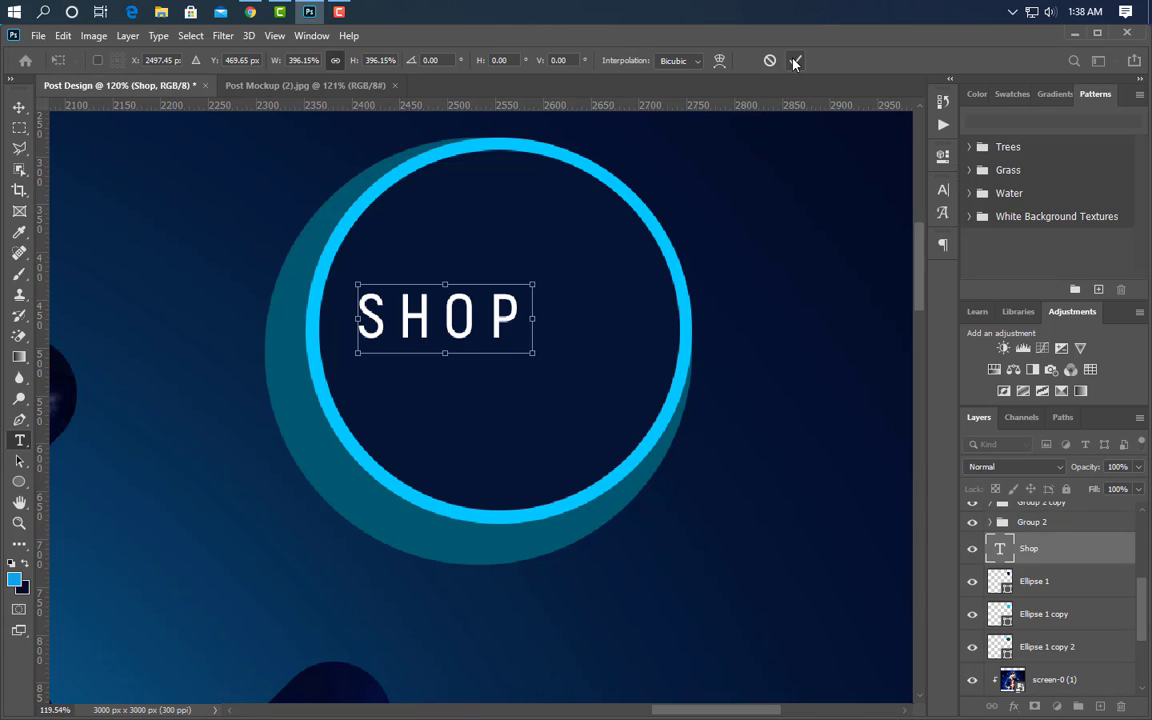
{"action": "left_click", "coordinate": [795, 60]}
Set the tracking of "SHOP" to 0 and its font style to ExtraBold.
{"action": "left_click", "coordinate": [943, 189]}
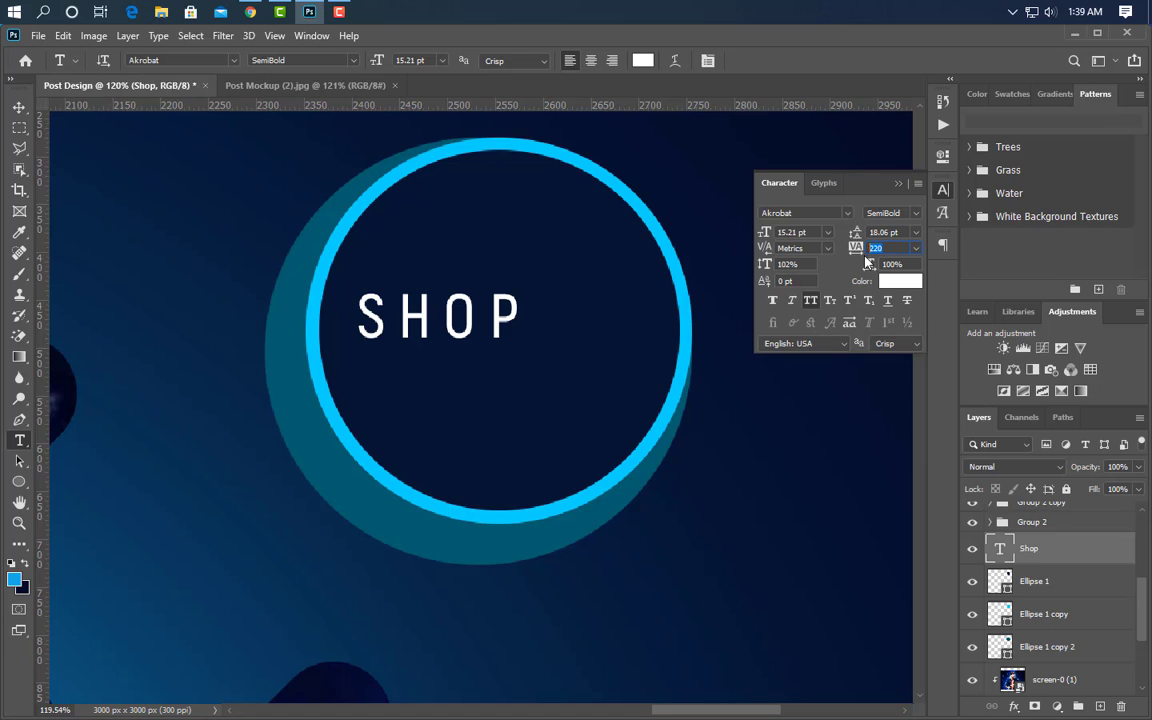
{"action": "key", "text": "Return"}
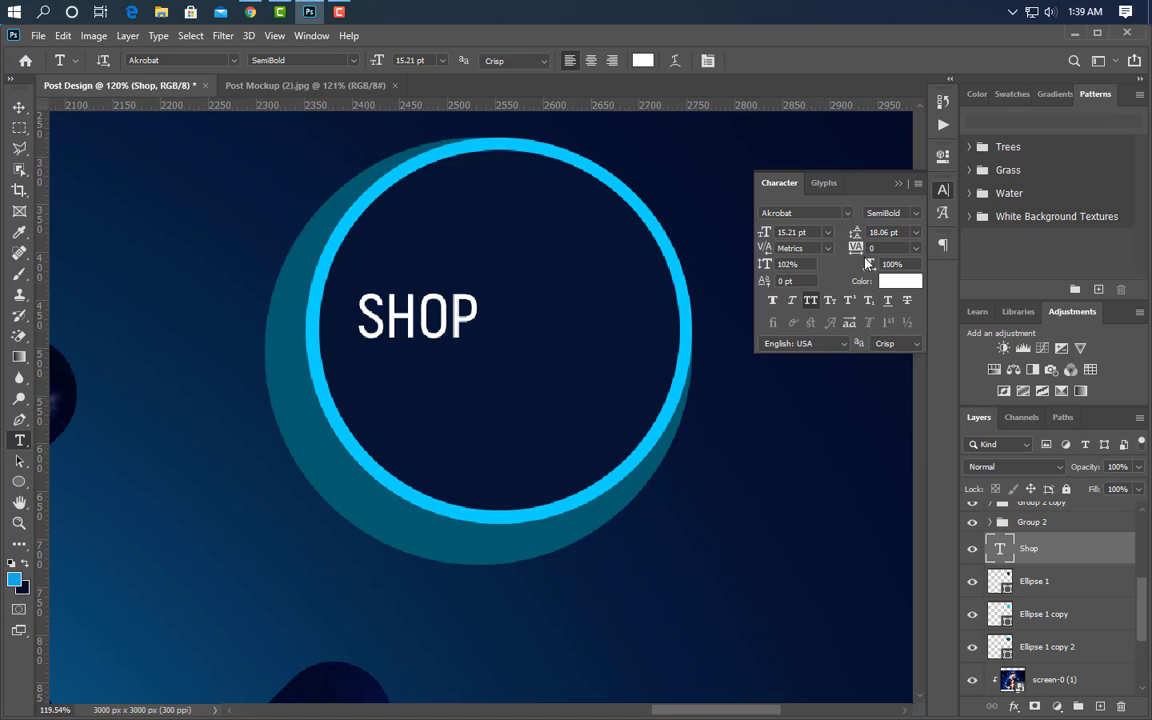
{"action": "left_click", "coordinate": [915, 214]}
{"action": "left_click", "coordinate": [874, 309]}
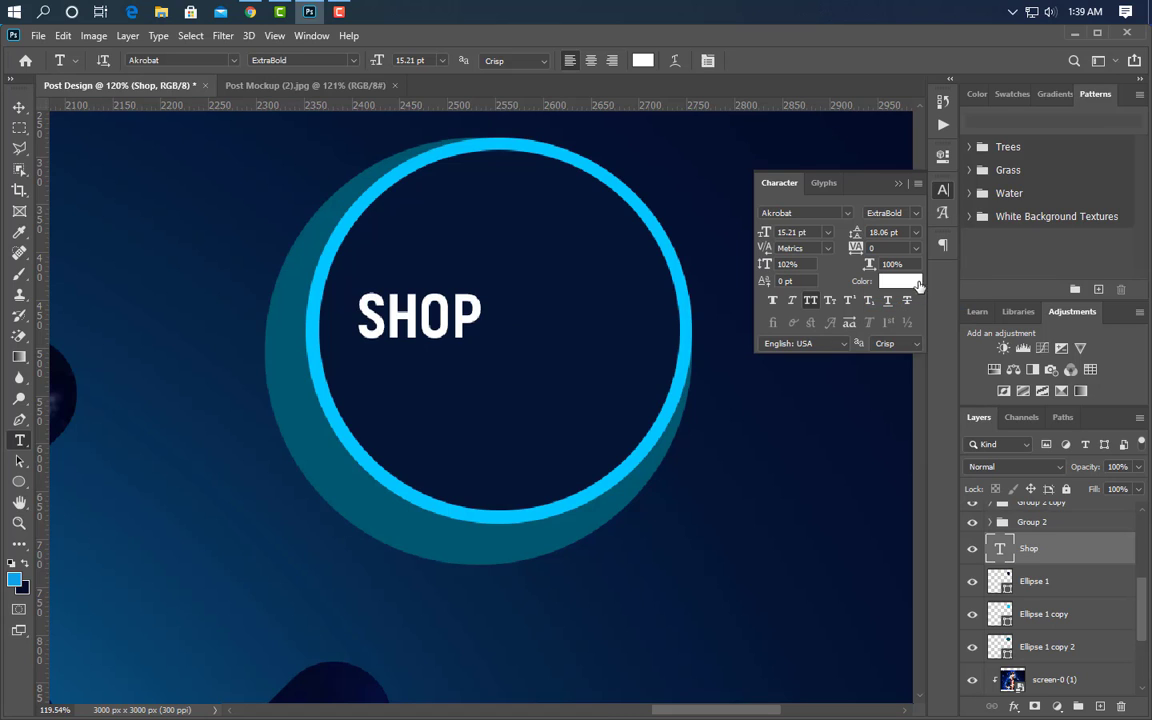
{"action": "left_click", "coordinate": [900, 183]}
Scale "SHOP" to about 198%, roughly 258 px wide, and centre it in the upper half of the badge.
{"action": "key", "text": "ctrl+t"}
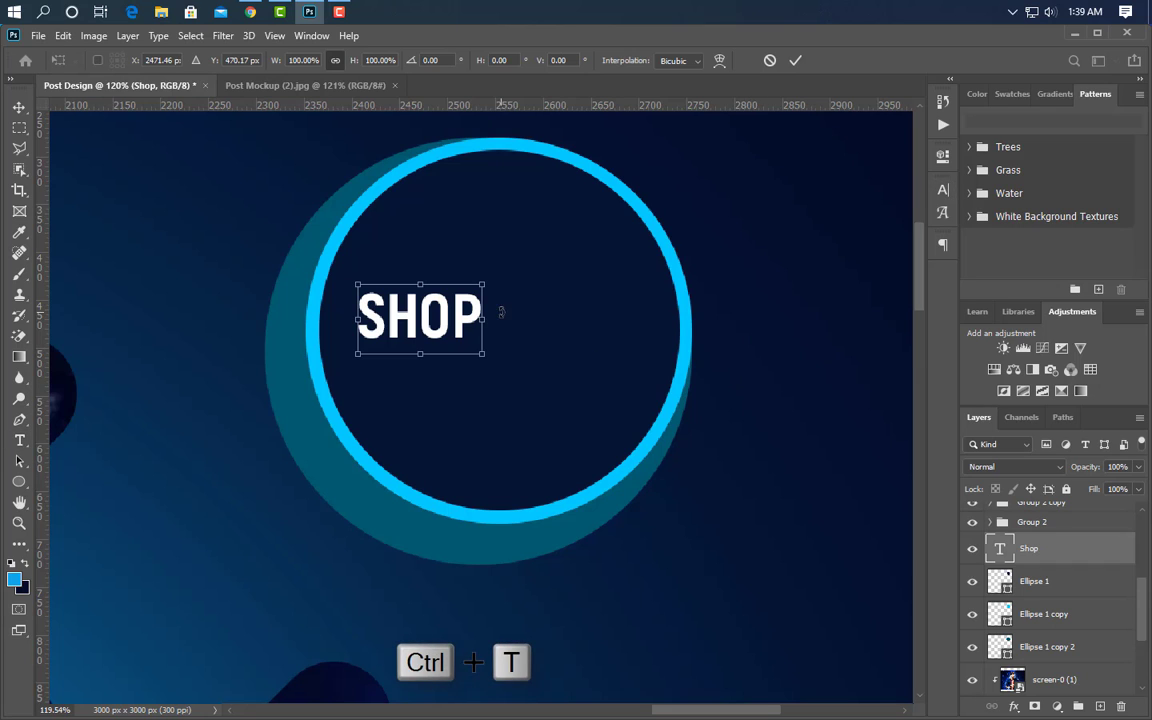
{"action": "left_click_drag", "start_coordinate": [484, 319], "coordinate": [606, 319]}
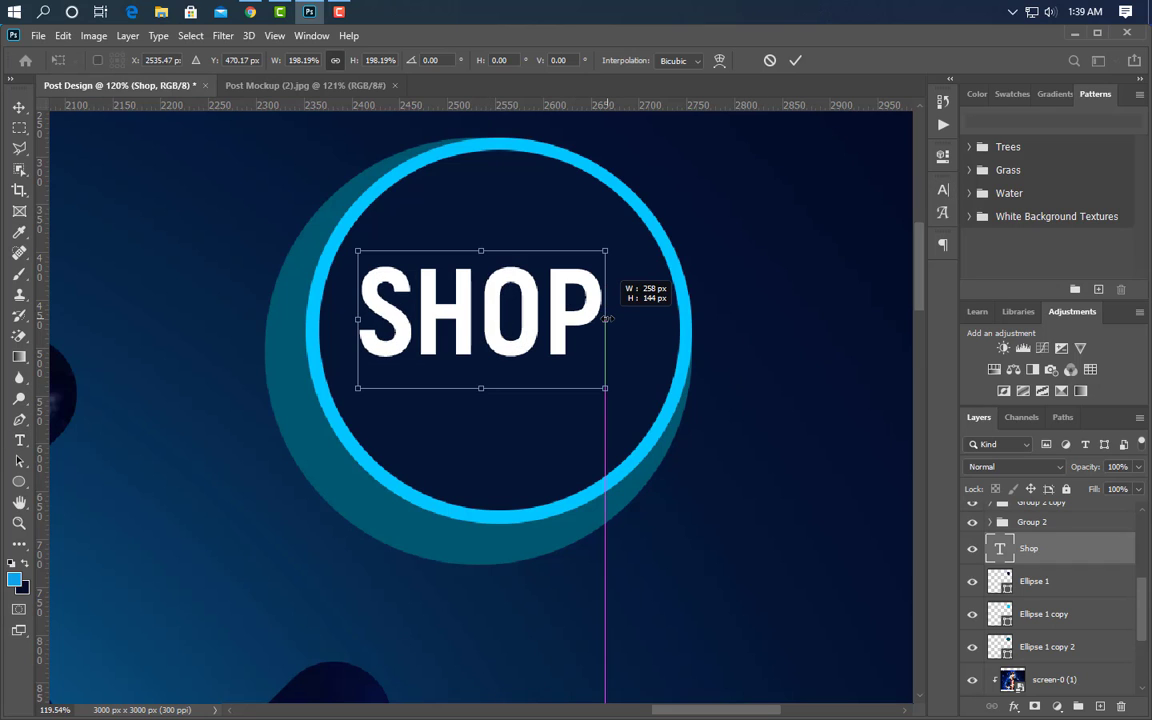
{"action": "left_click_drag", "start_coordinate": [514, 329], "coordinate": [528, 311]}
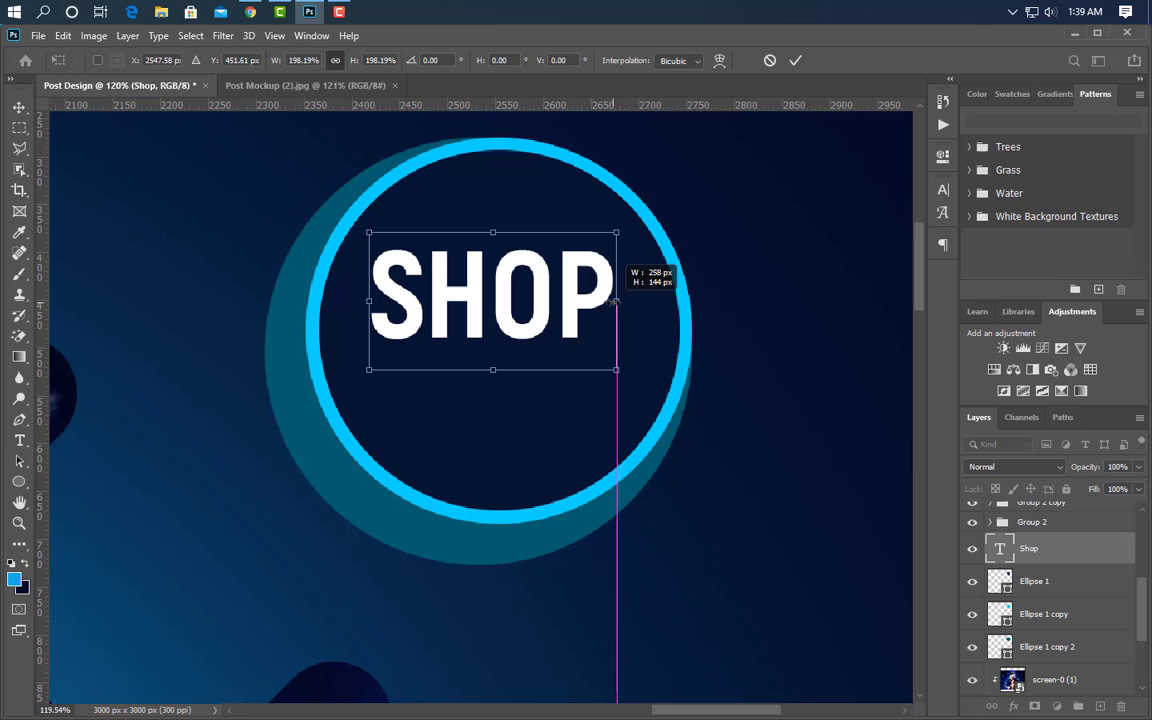
{"action": "left_click", "coordinate": [795, 60]}
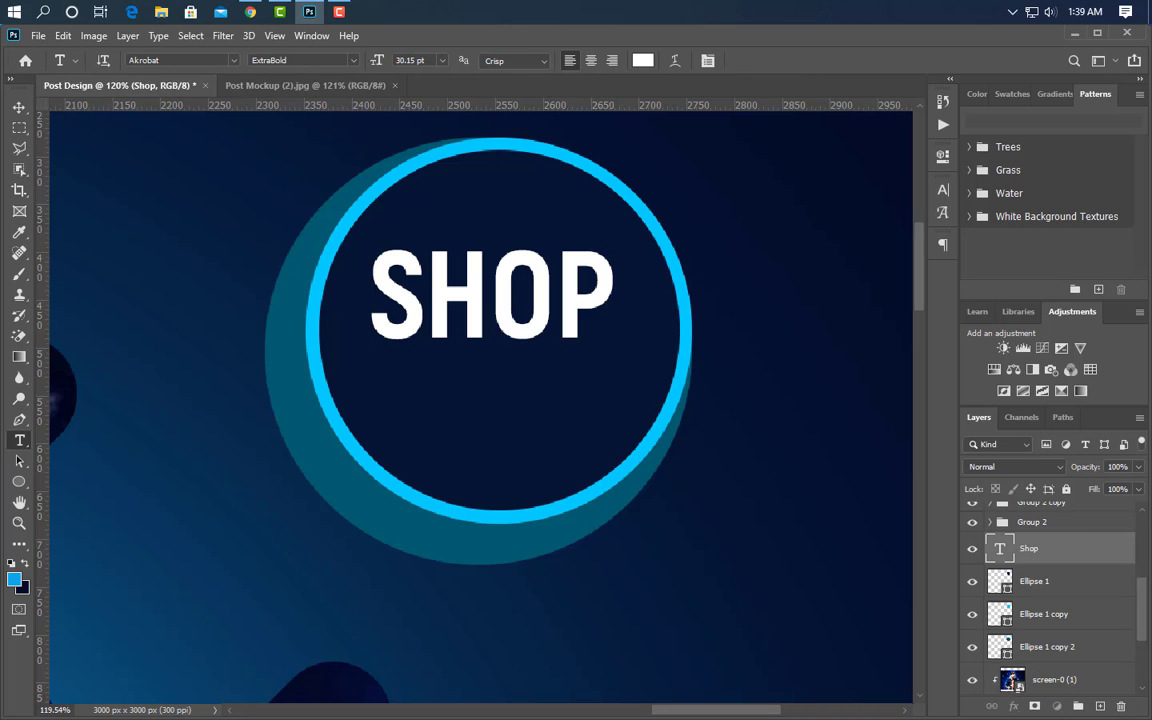
Duplicate the "SHOP" text and move the copy straight down until it sits just below the original.
{"action": "key", "text": "ctrl+j"}
{"action": "key", "text": "v"}
{"action": "key", "text": "Down"}
{"action": "key", "text": "Down"}
{"action": "key", "text": "Down"}
{"action": "key", "text": "Down"}
{"action": "key", "text": "Down"}
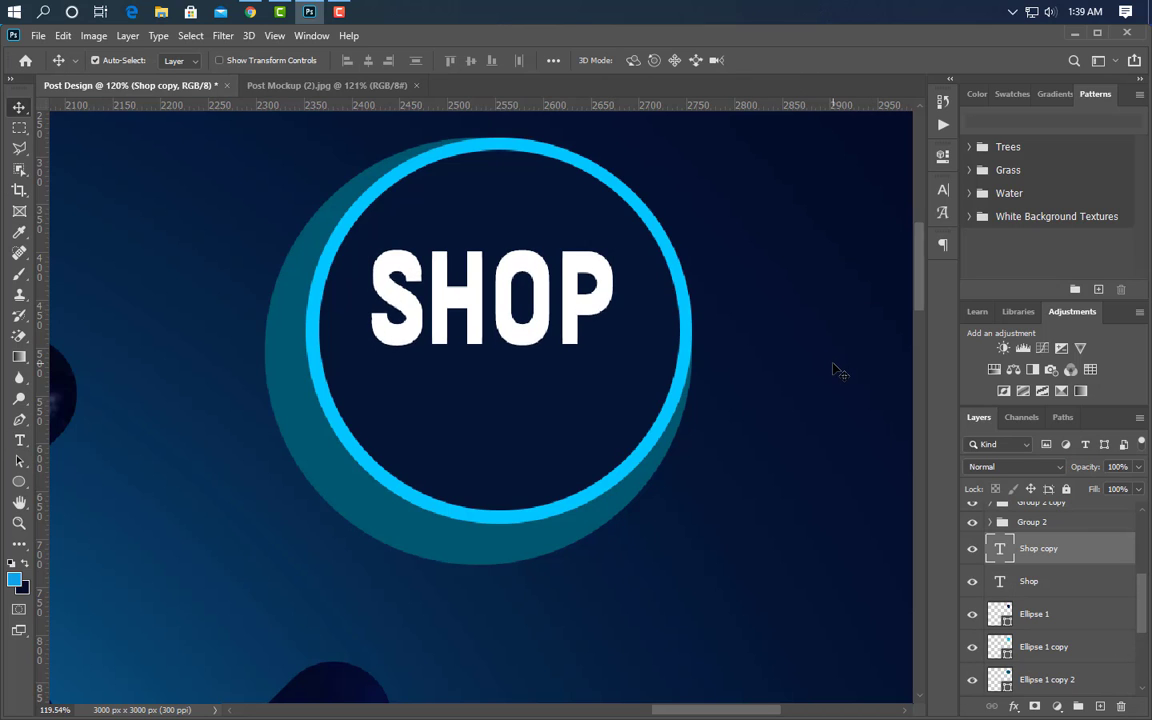
{"action": "key", "text": "Down"}
{"action": "key", "text": "Down"}
{"action": "key", "text": "Down"}
{"action": "key", "text": "Down"}
{"action": "key", "text": "Down"}
{"action": "key", "text": "Down"}
{"action": "key", "text": "Down"}
{"action": "key", "text": "Down"}
{"action": "key", "text": "Down"}
{"action": "key", "text": "Down"}
{"action": "key", "text": "Down"}
{"action": "key", "text": "Down"}
{"action": "key", "text": "Down"}
{"action": "key", "text": "Down"}
{"action": "key", "text": "Down"}
{"action": "key", "text": "Down"}
{"action": "key", "text": "Down"}
{"action": "key", "text": "Down"}
{"action": "key", "text": "Down"}
{"action": "key", "text": "Down"}
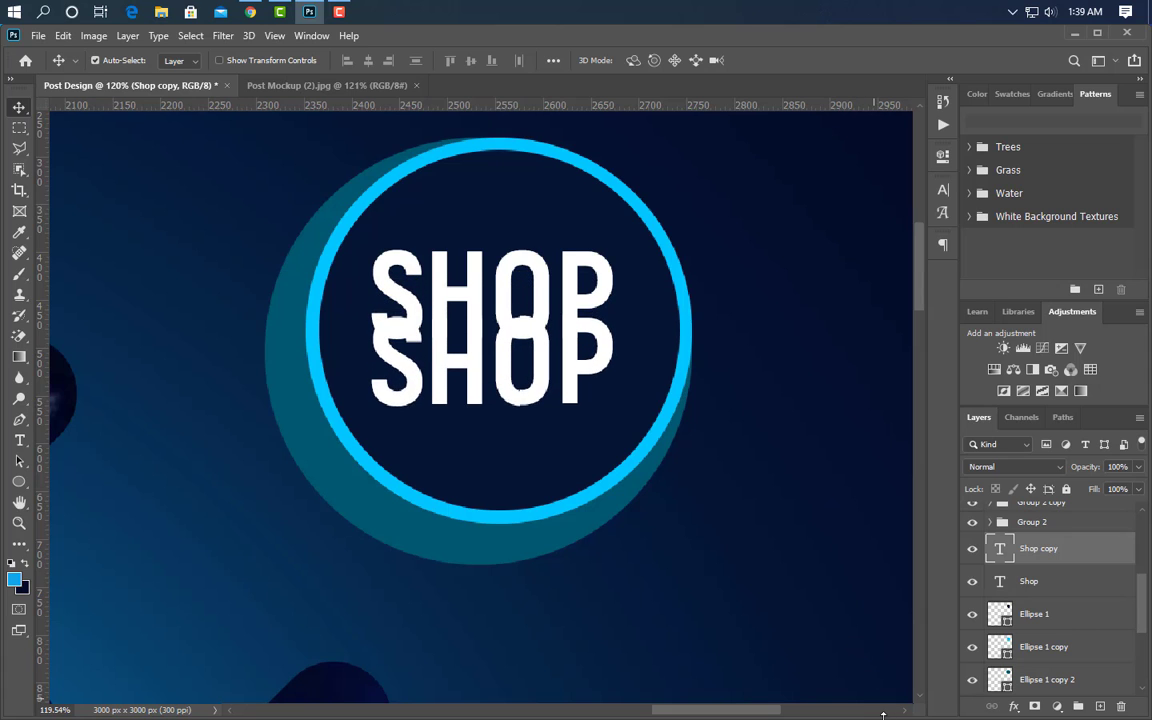
{"action": "key", "text": "Down"}
{"action": "key", "text": "Down"}
{"action": "key", "text": "Down"}
{"action": "key", "text": "Down"}
{"action": "key", "text": "Down"}
{"action": "key", "text": "Down"}
{"action": "key", "text": "Down"}
{"action": "key", "text": "Down"}
{"action": "key", "text": "Down"}
{"action": "key", "text": "Down"}
{"action": "key", "text": "Down"}
{"action": "key", "text": "Down"}
{"action": "key", "text": "Down"}
{"action": "key", "text": "Down"}
{"action": "key", "text": "Down"}
{"action": "key", "text": "Down"}
{"action": "key", "text": "Down"}
{"action": "key", "text": "Down"}
{"action": "key", "text": "Down"}
{"action": "key", "text": "Down"}
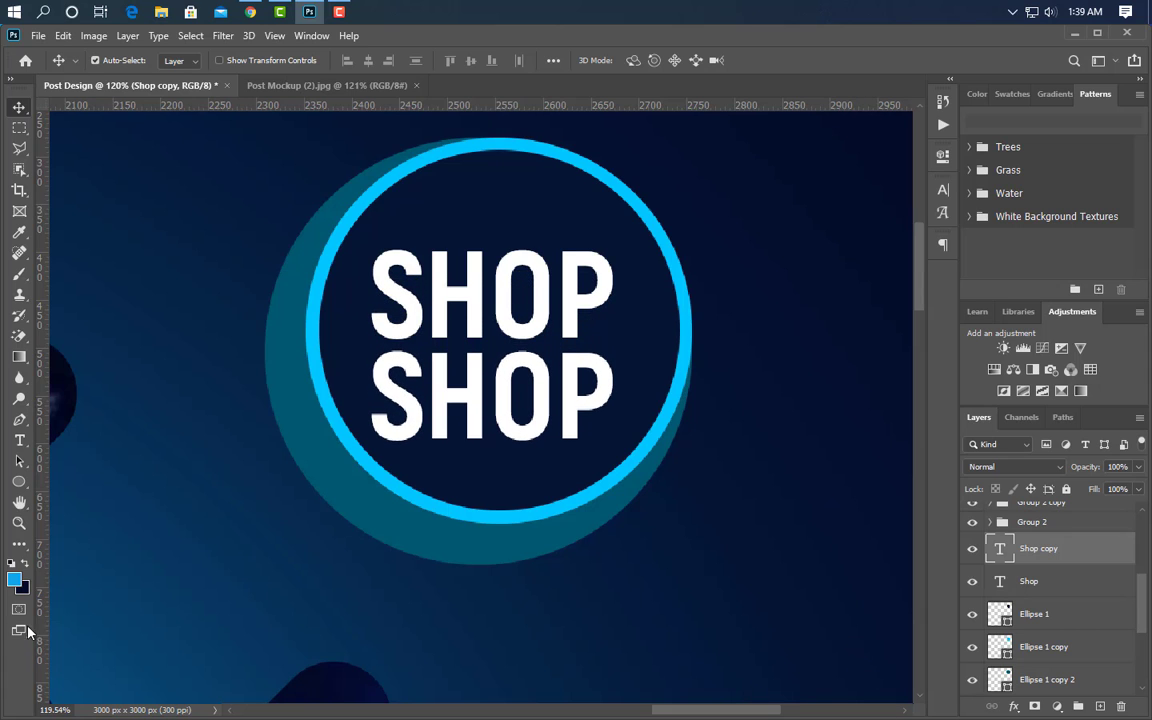
Replace the wording of the lower "SHOP" copy with "NOW".
{"action": "left_click", "coordinate": [17, 443]}
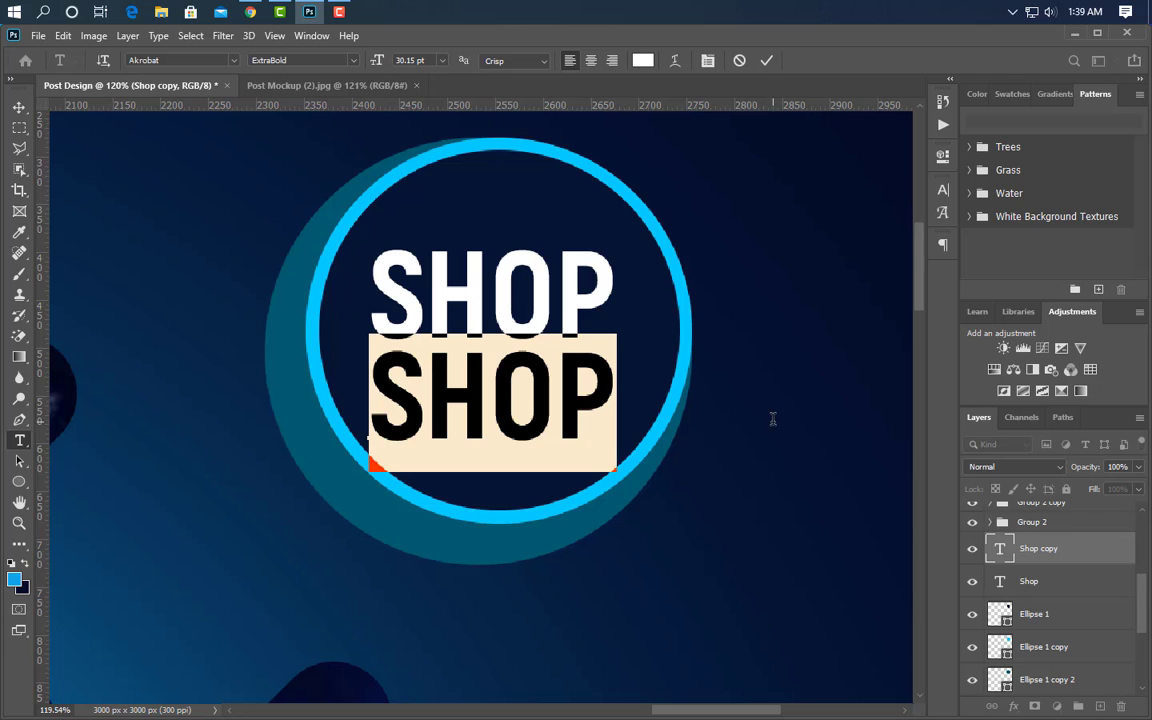
{"action": "type", "text": "NOW"}
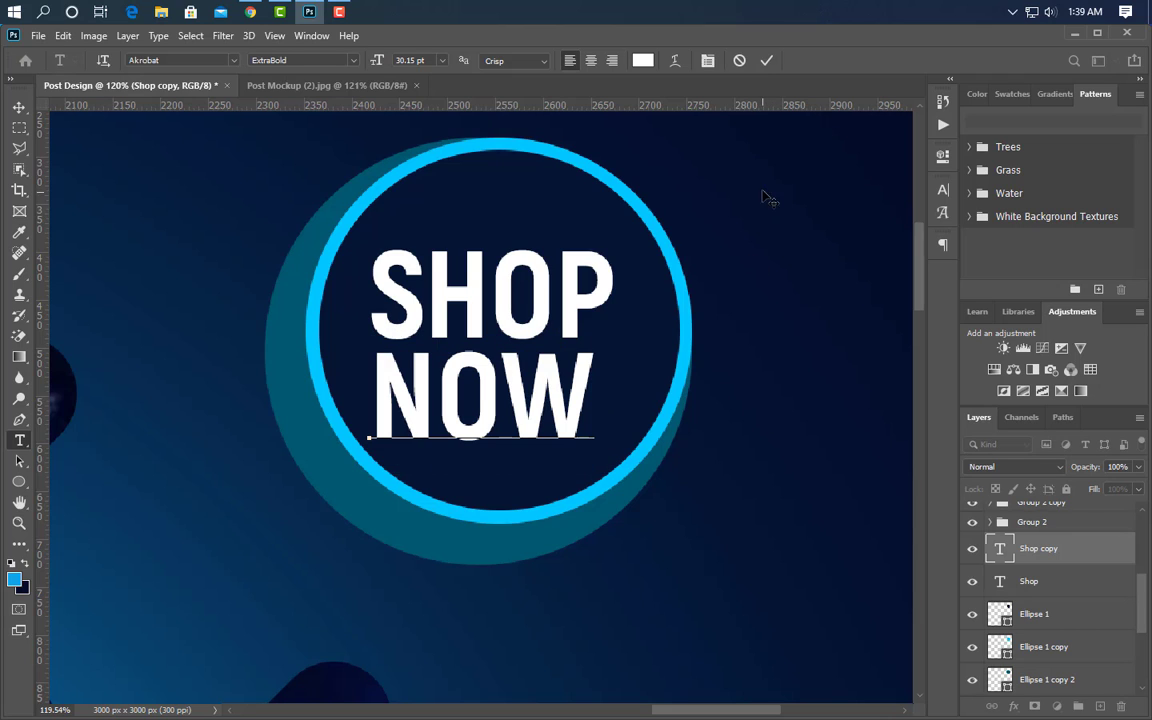
{"action": "left_click", "coordinate": [767, 61]}
Scale "NOW" down to about 24.35 pt and shift it toward the right end of "SHOP".
{"action": "key", "text": "ctrl+t"}
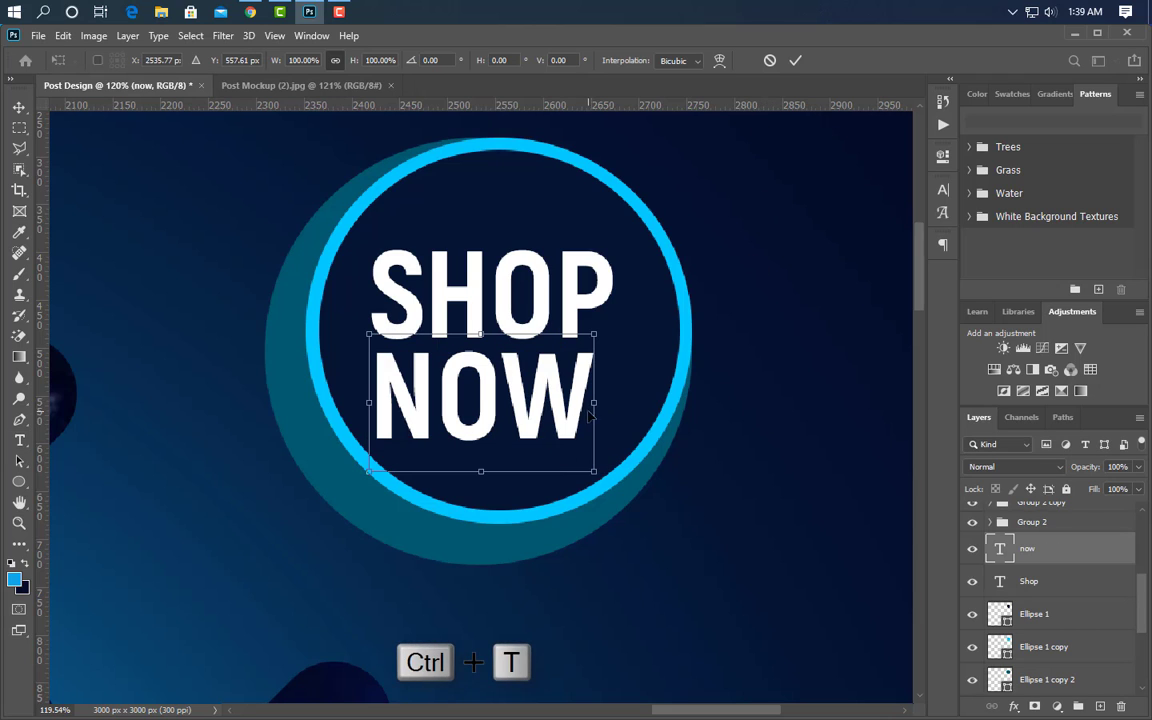
{"action": "left_click_drag", "start_coordinate": [570, 405], "coordinate": [607, 378]}
{"action": "left_click", "coordinate": [795, 60]}
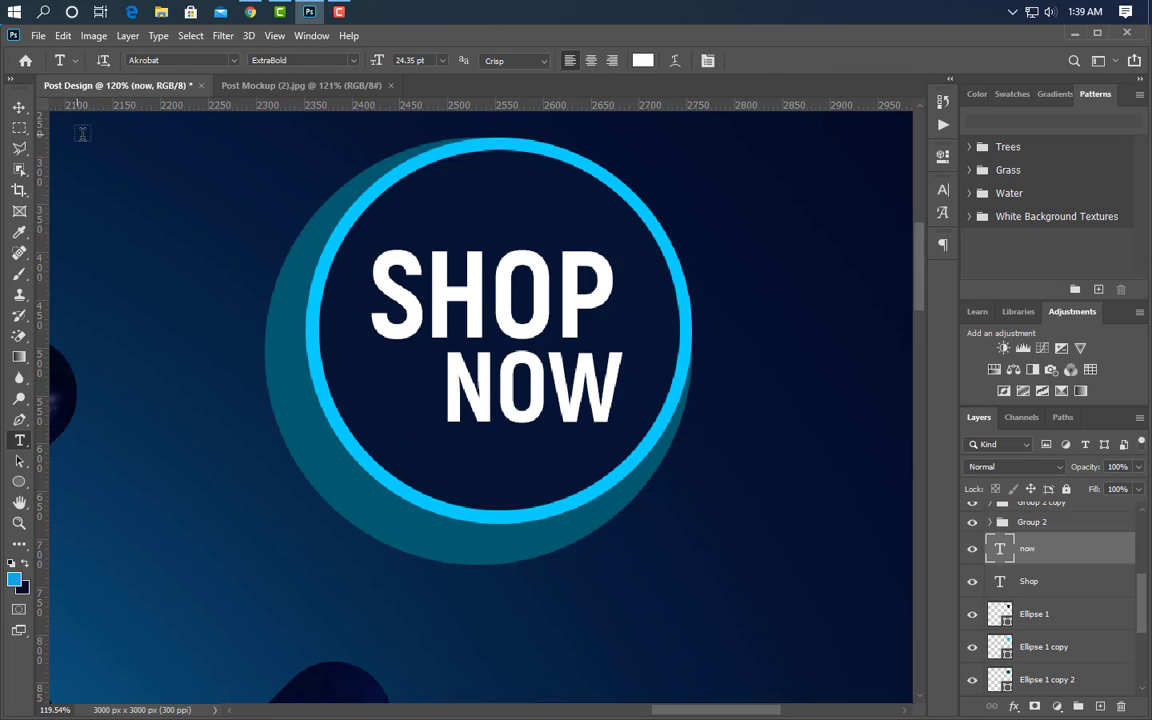
Scale the "SHOP" text in the badge down to about 83.49%.
{"action": "left_click", "coordinate": [18, 107]}
{"action": "left_click", "coordinate": [571, 327]}
{"action": "key", "text": "ctrl+t"}
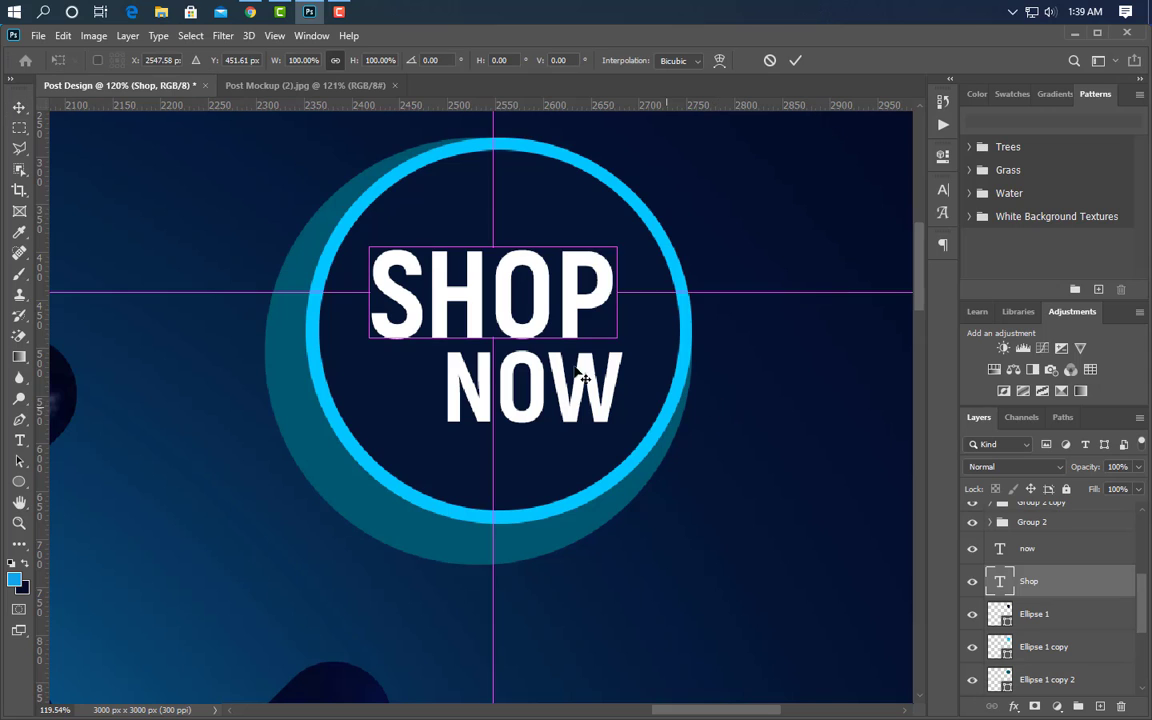
{"action": "left_click_drag", "start_coordinate": [620, 289], "coordinate": [576, 297]}
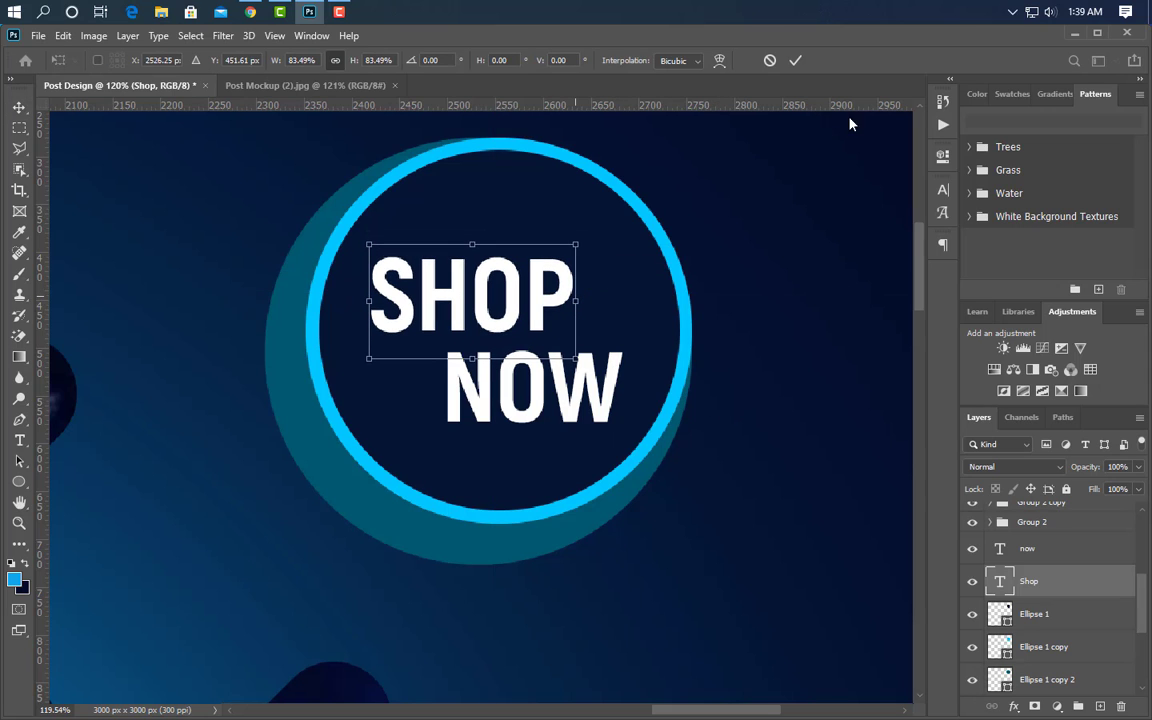
{"action": "left_click", "coordinate": [795, 61]}
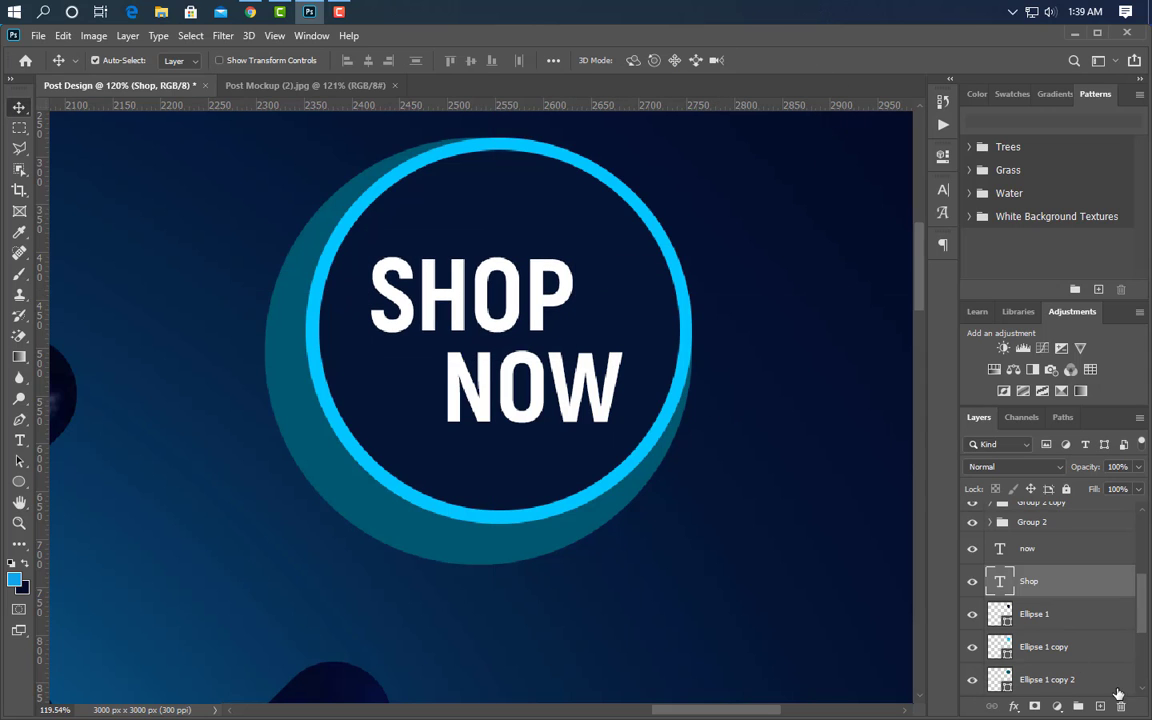
Scale "SHOP" and "NOW" together to about 107.16% and centre the pair inside the badge circle.
{"action": "left_click", "coordinate": [1051, 556], "text": "ctrl"}
{"action": "key", "text": "ctrl+t"}
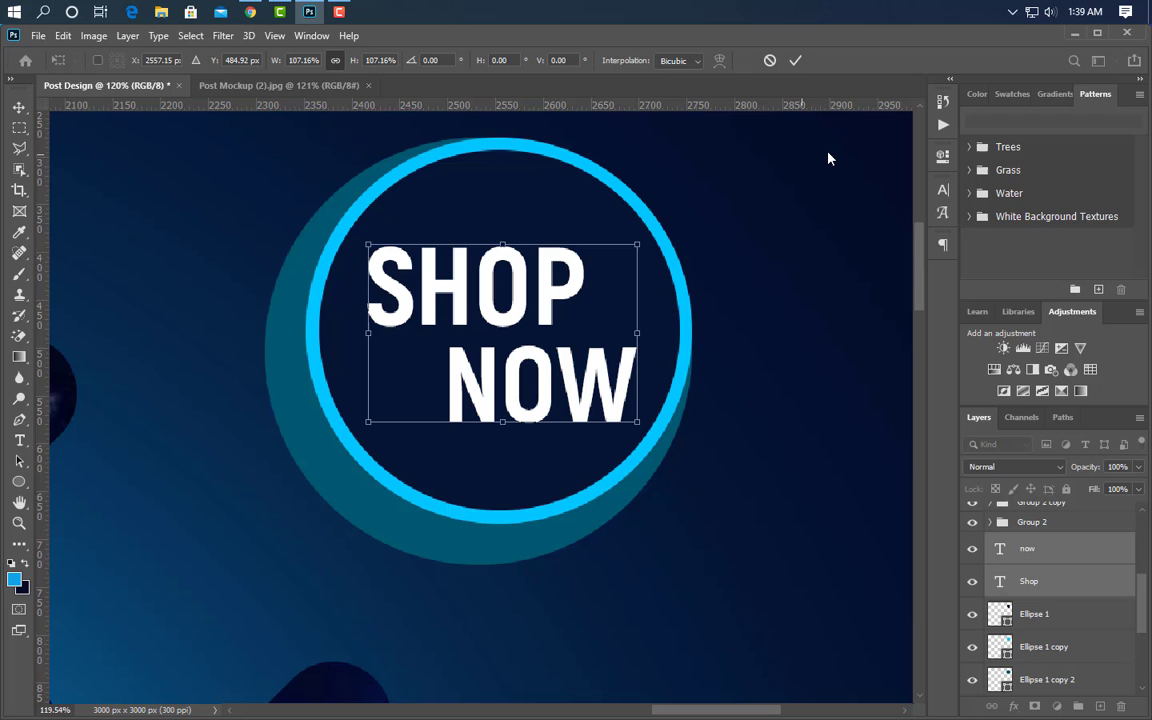
{"action": "key", "text": "Right"}
{"action": "left_click", "coordinate": [797, 62]}
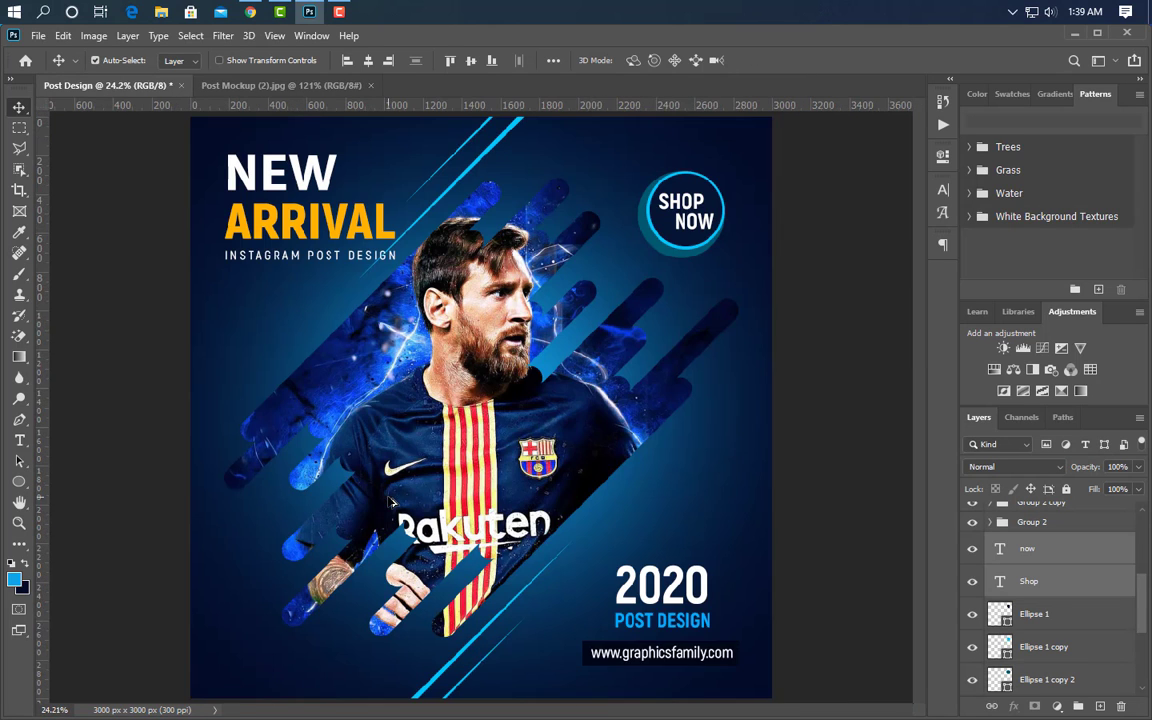
Draw a rectangle about 79 × 89 px near the poster's lower-left corner and fill it with the diagonal streak's cyan (00c6ff).
{"action": "scroll", "coordinate": [198, 700], "scroll_direction": "up", "scroll_amount": 5}
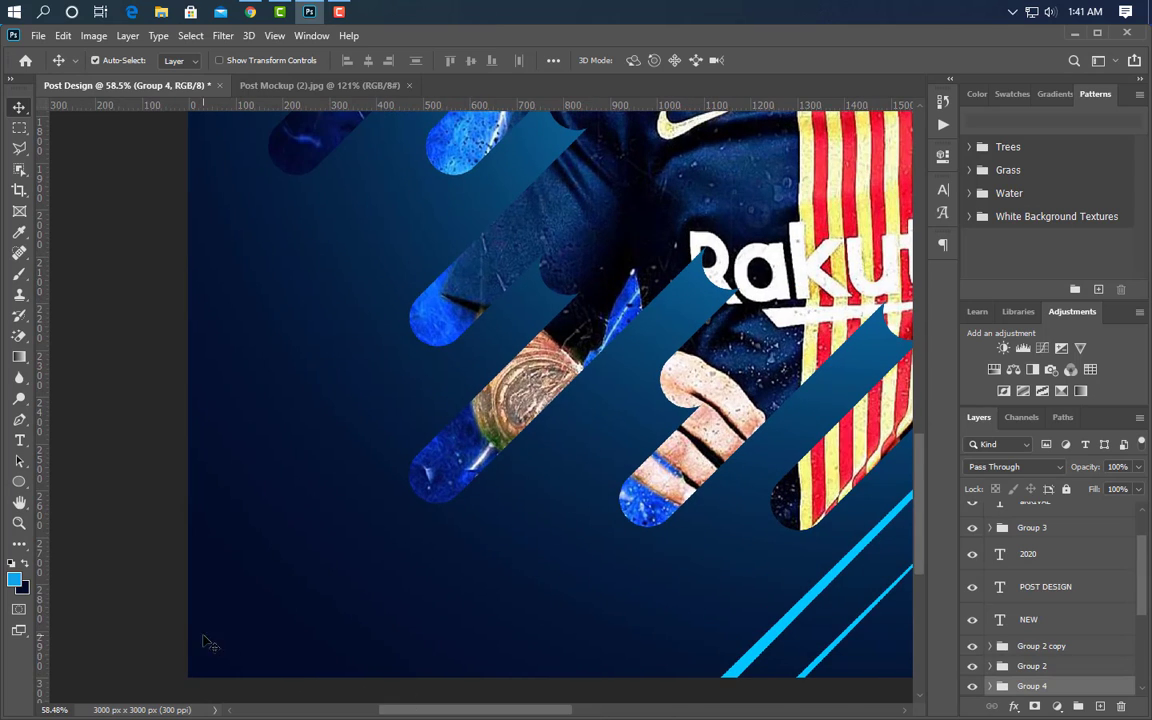
{"action": "right_click", "coordinate": [16, 488]}
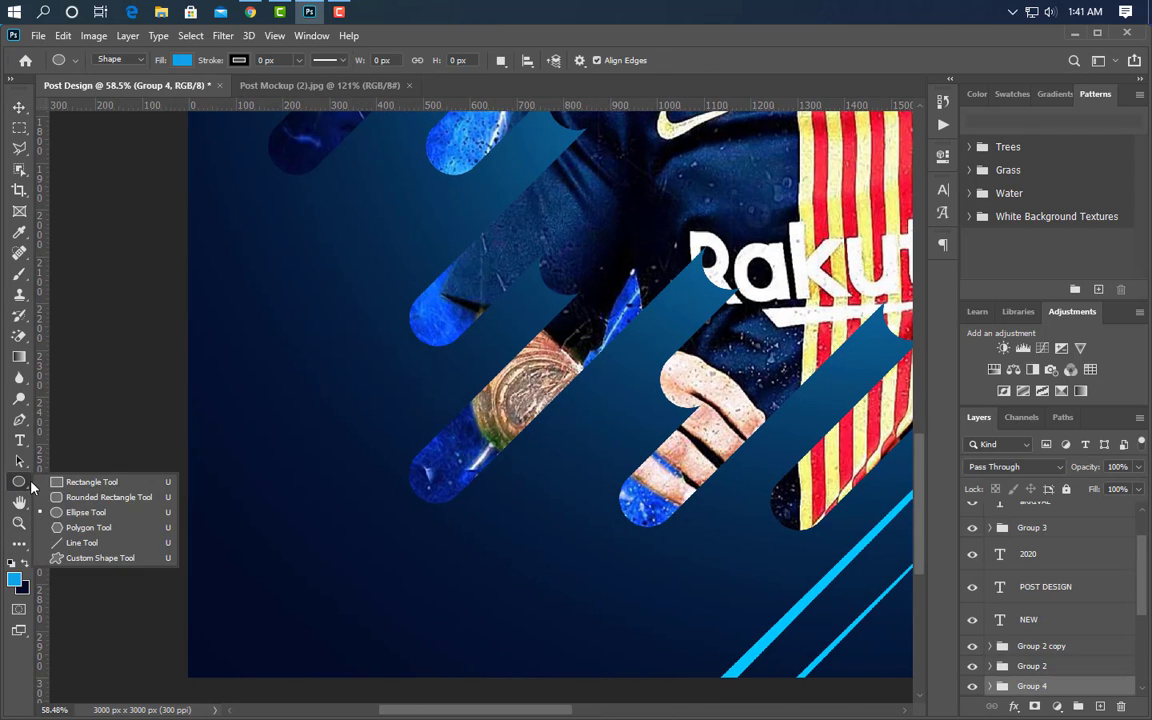
{"action": "left_click", "coordinate": [90, 478]}
{"action": "left_click_drag", "start_coordinate": [231, 581], "coordinate": [269, 623]}
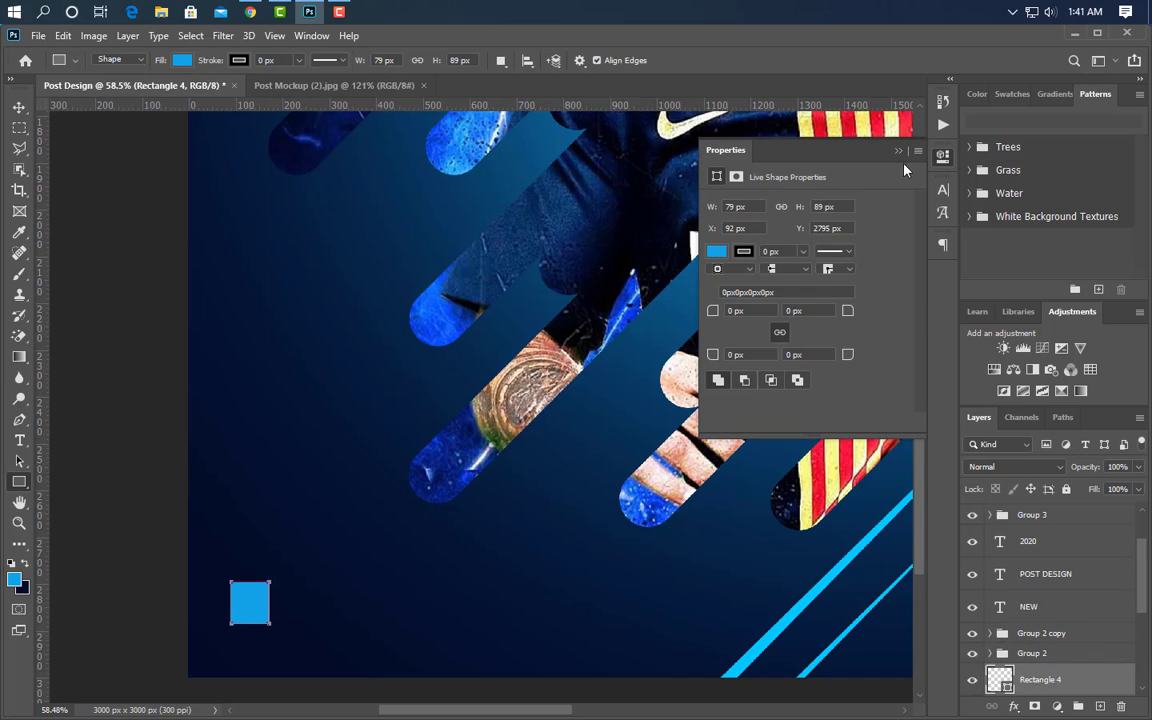
{"action": "left_click", "coordinate": [20, 108]}
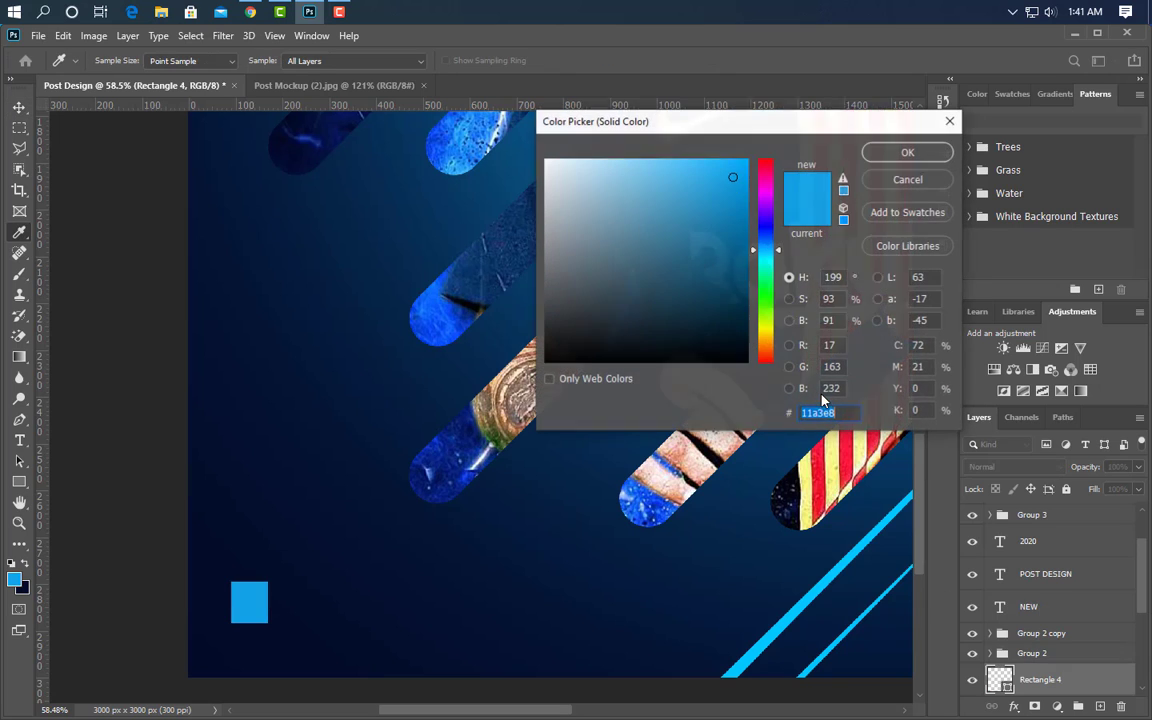
{"action": "left_click", "coordinate": [851, 557]}
{"action": "left_click", "coordinate": [906, 152]}
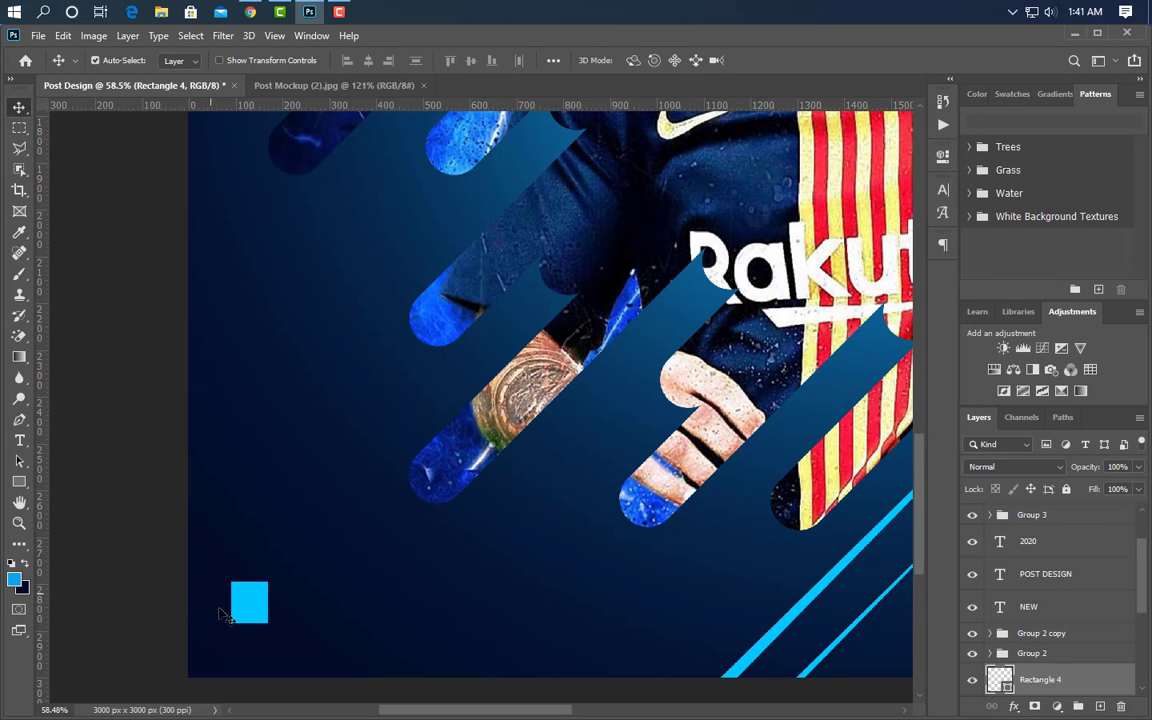
Duplicate the cyan rectangle directly beside the original and give the copy a slightly darker cyan fill.
{"action": "left_click_drag", "start_coordinate": [249, 602], "coordinate": [286, 606]}
{"action": "double_click", "coordinate": [1005, 684]}
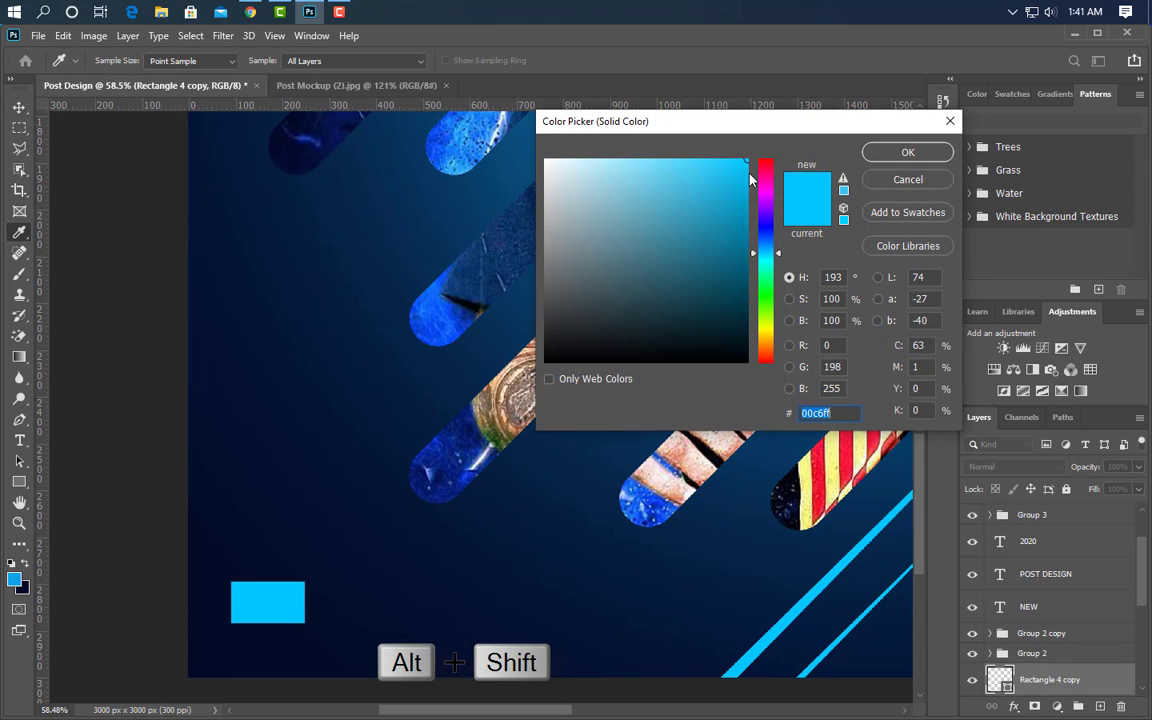
{"action": "left_click", "coordinate": [748, 173]}
{"action": "left_click", "coordinate": [906, 153]}
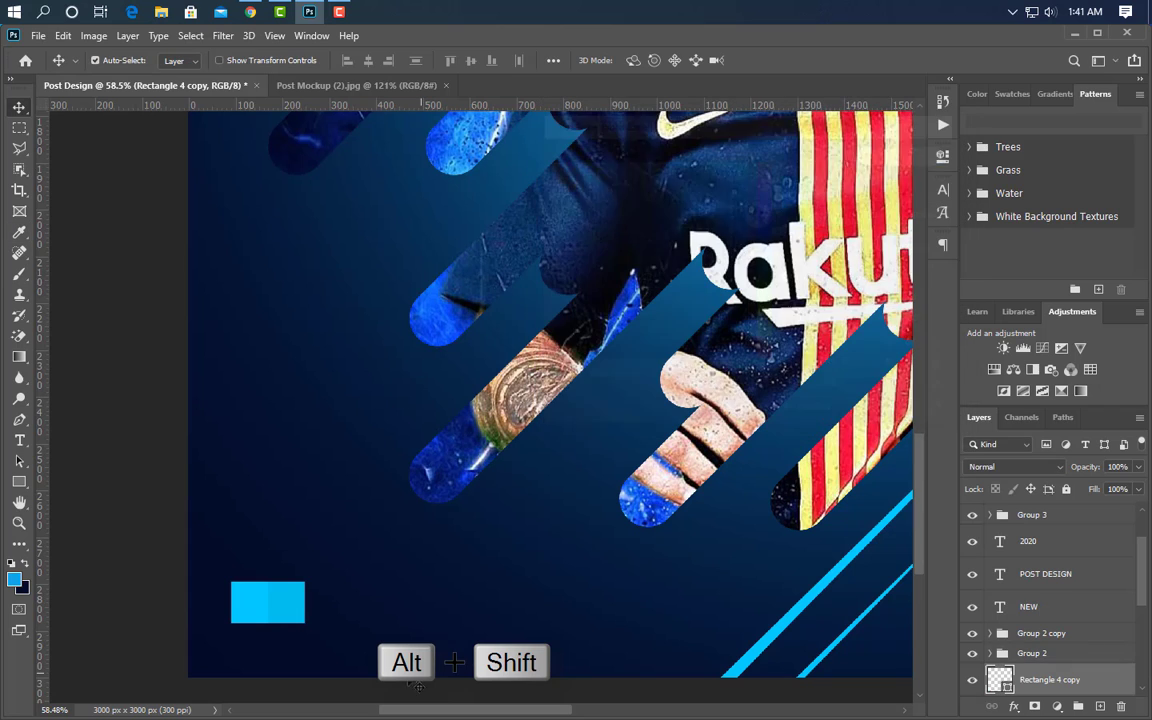
Add a third adjoining rectangle by duplicating the second one and fill it with 00a9da.
{"action": "left_click_drag", "start_coordinate": [288, 609], "coordinate": [325, 613]}
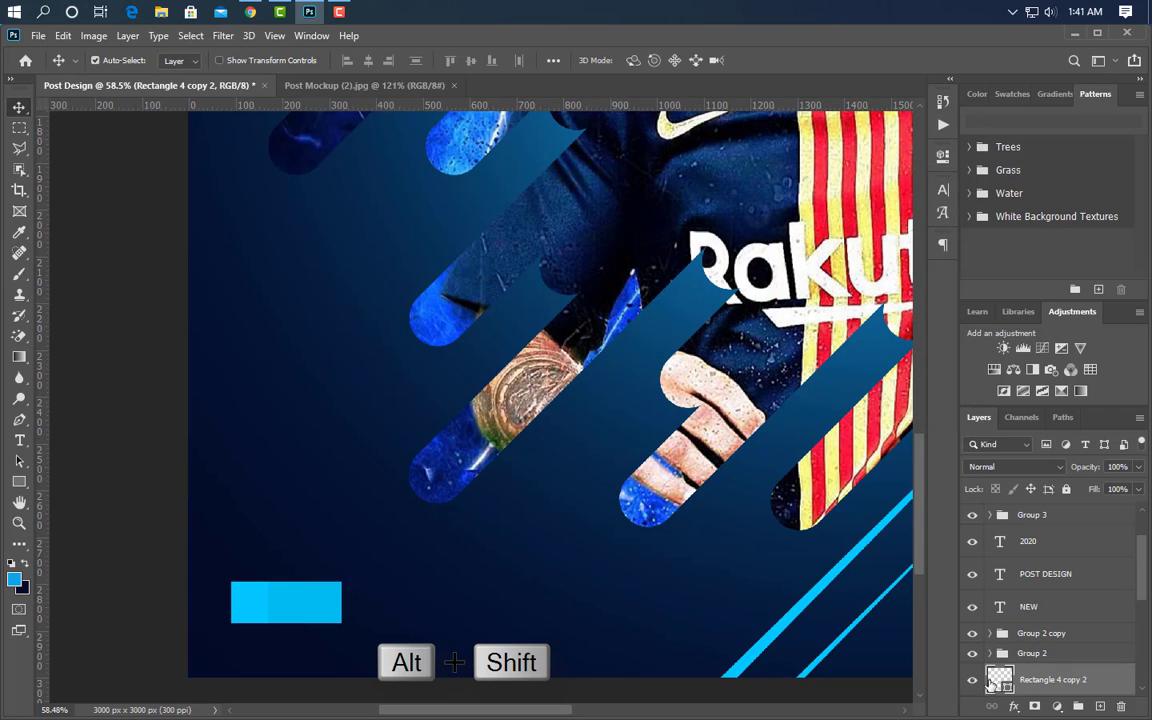
{"action": "double_click", "coordinate": [999, 679]}
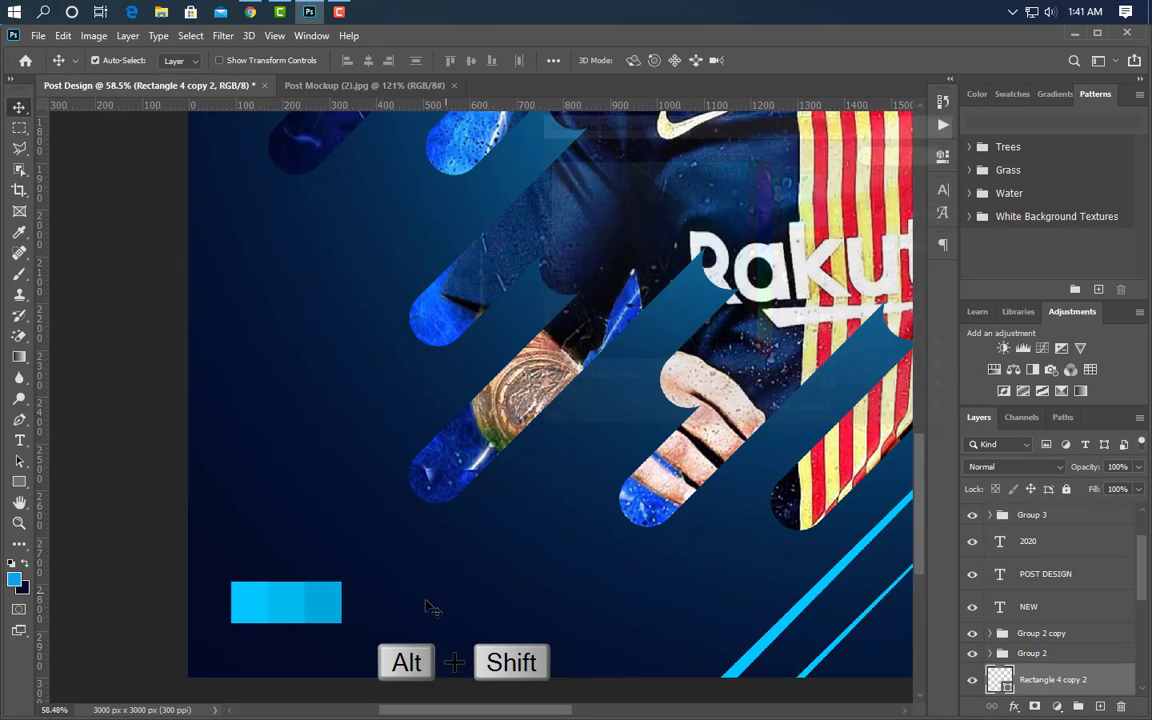
{"action": "left_click", "coordinate": [907, 152]}
Duplicate the third rectangle to extend the strip and set the new copy's fill to 0299c5.
{"action": "left_click_drag", "start_coordinate": [329, 612], "coordinate": [367, 612]}
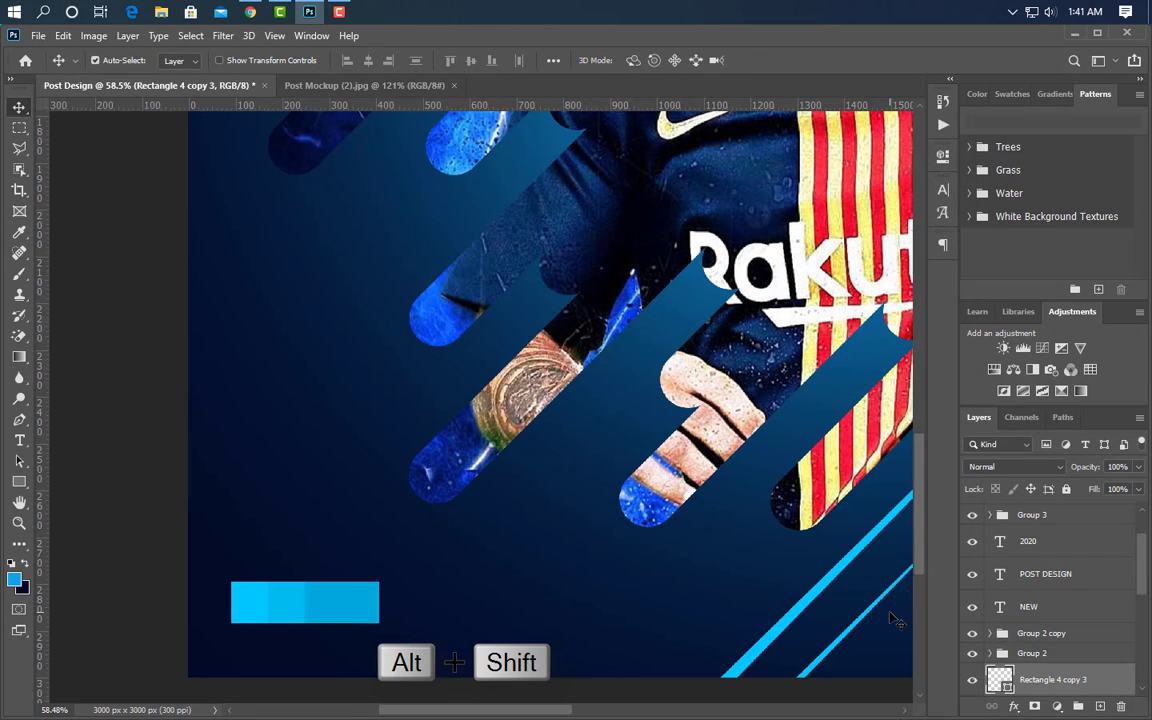
{"action": "double_click", "coordinate": [1000, 680]}
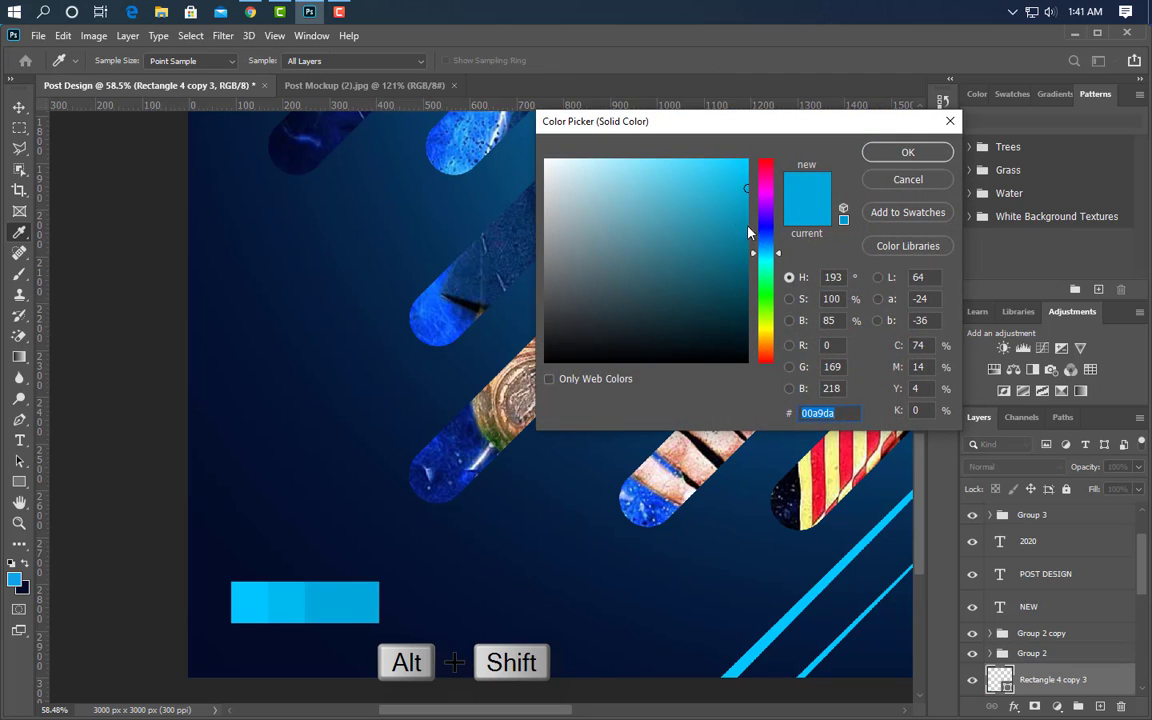
{"action": "left_click", "coordinate": [746, 205]}
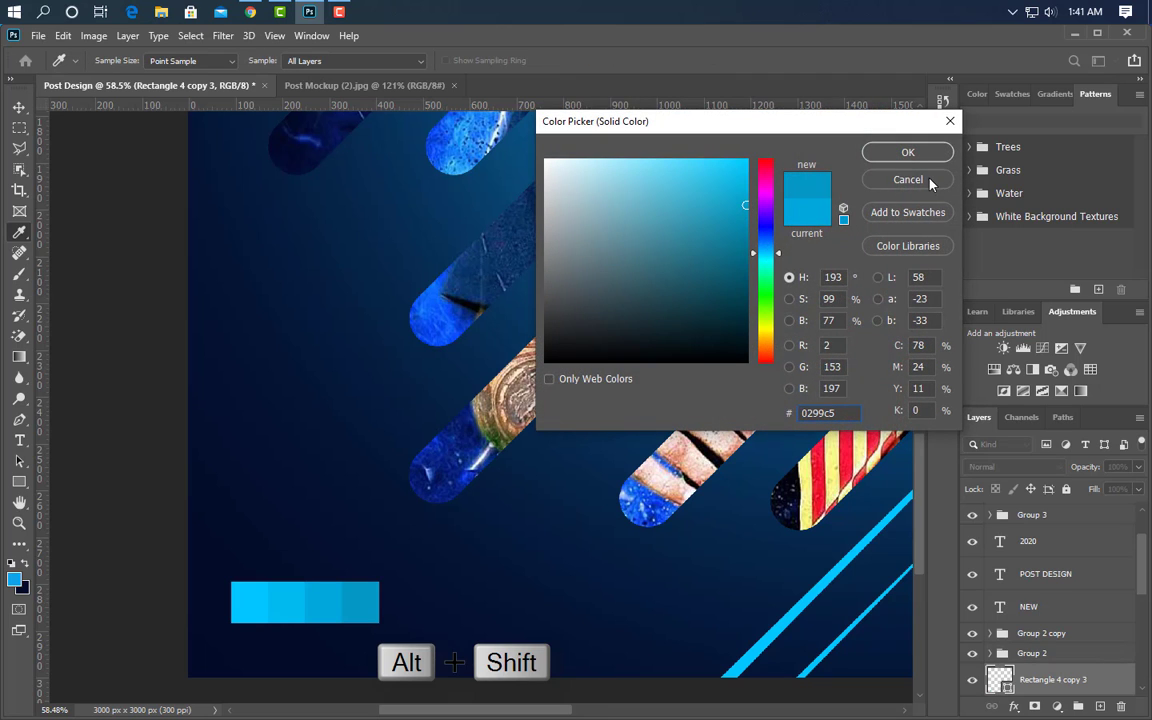
{"action": "left_click", "coordinate": [904, 152]}
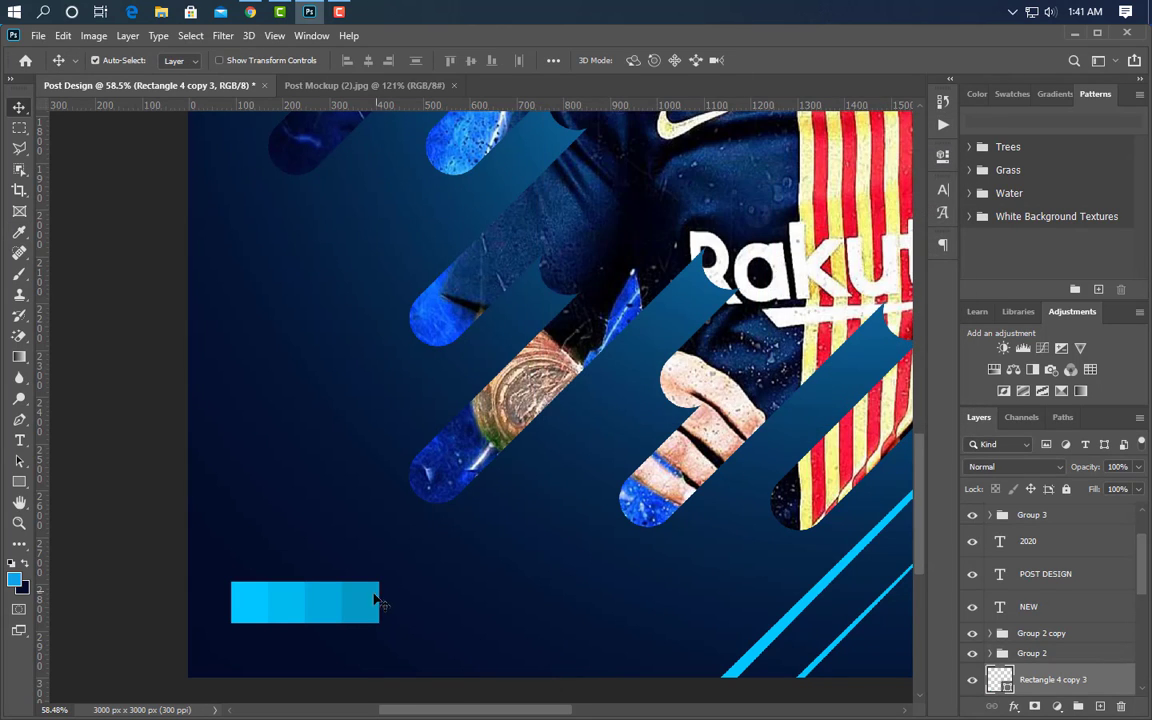
Duplicate the fourth rectangle to complete a strip of five and give the last one a darker blue fill.
{"action": "left_click_drag", "start_coordinate": [376, 604], "coordinate": [405, 606]}
{"action": "double_click", "coordinate": [1000, 679]}
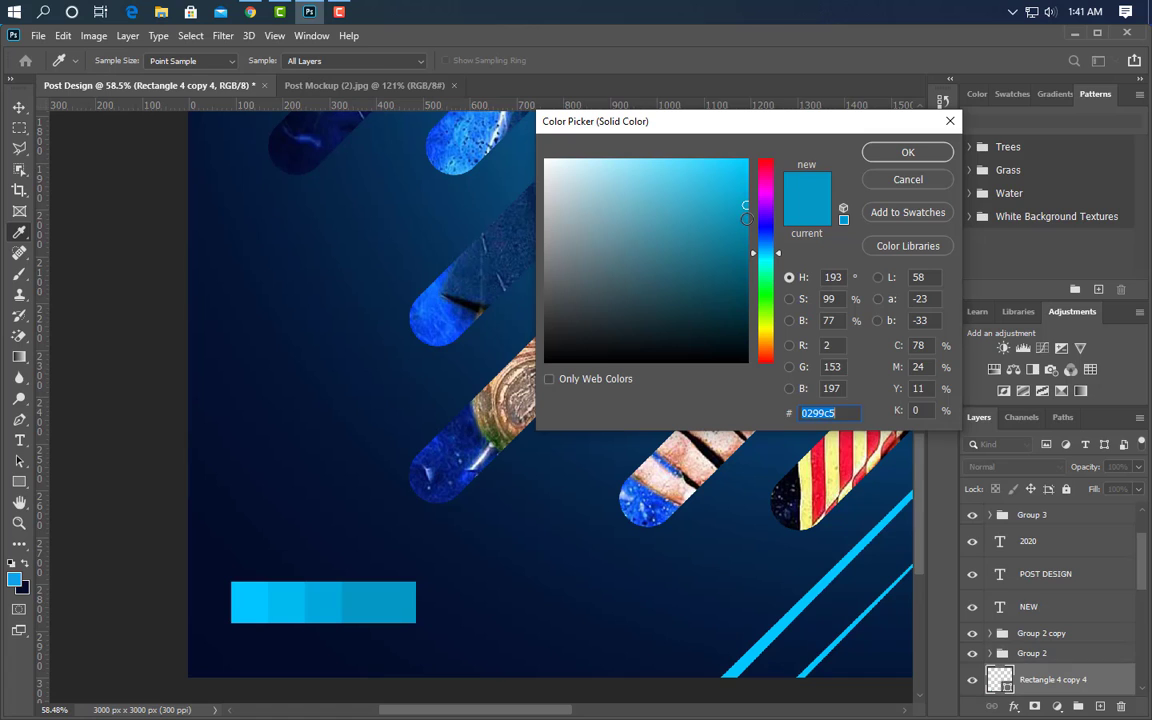
{"action": "left_click", "coordinate": [887, 152]}
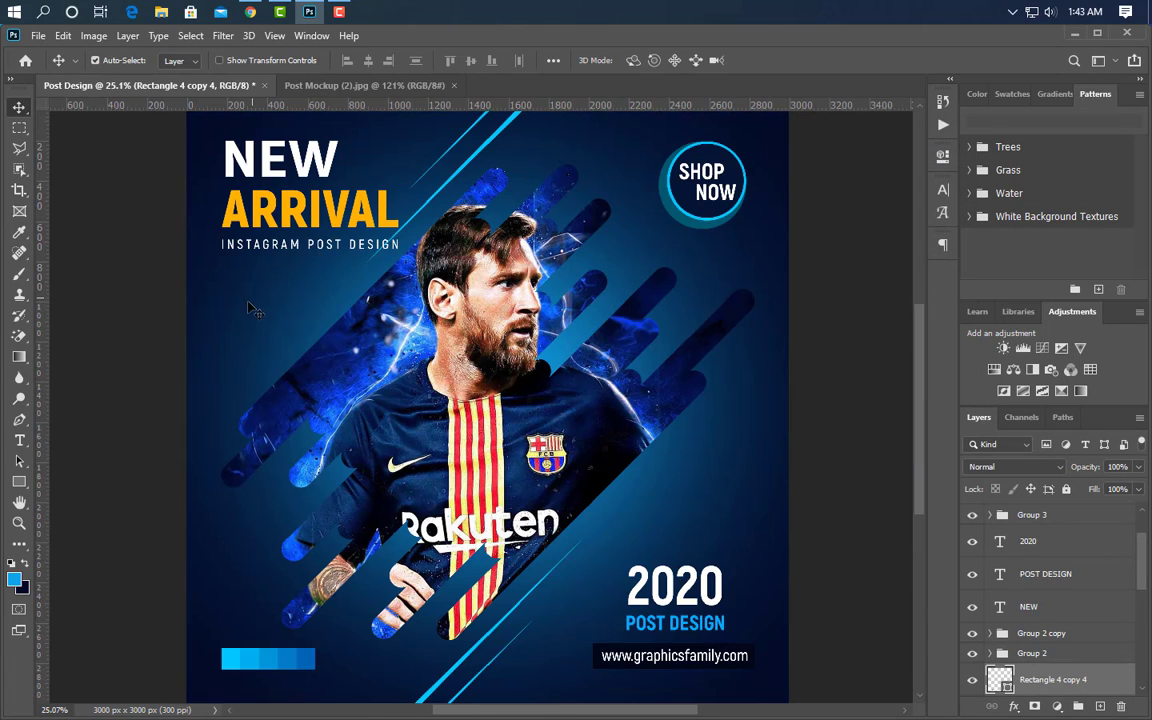
Draw a small circle below the "INSTAGRAM POST DESIGN" tagline, aligned with the tagline's left edge.
{"action": "scroll", "coordinate": [250, 308], "scroll_direction": "up", "scroll_amount": 5}
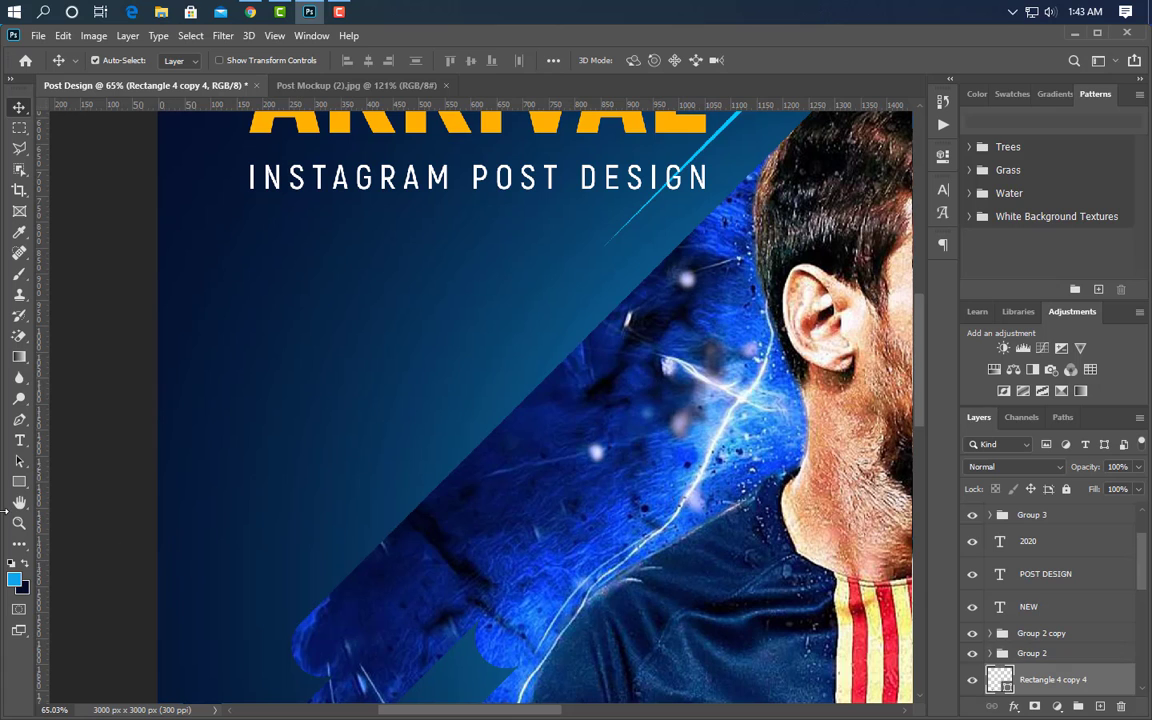
{"action": "left_click", "coordinate": [19, 481]}
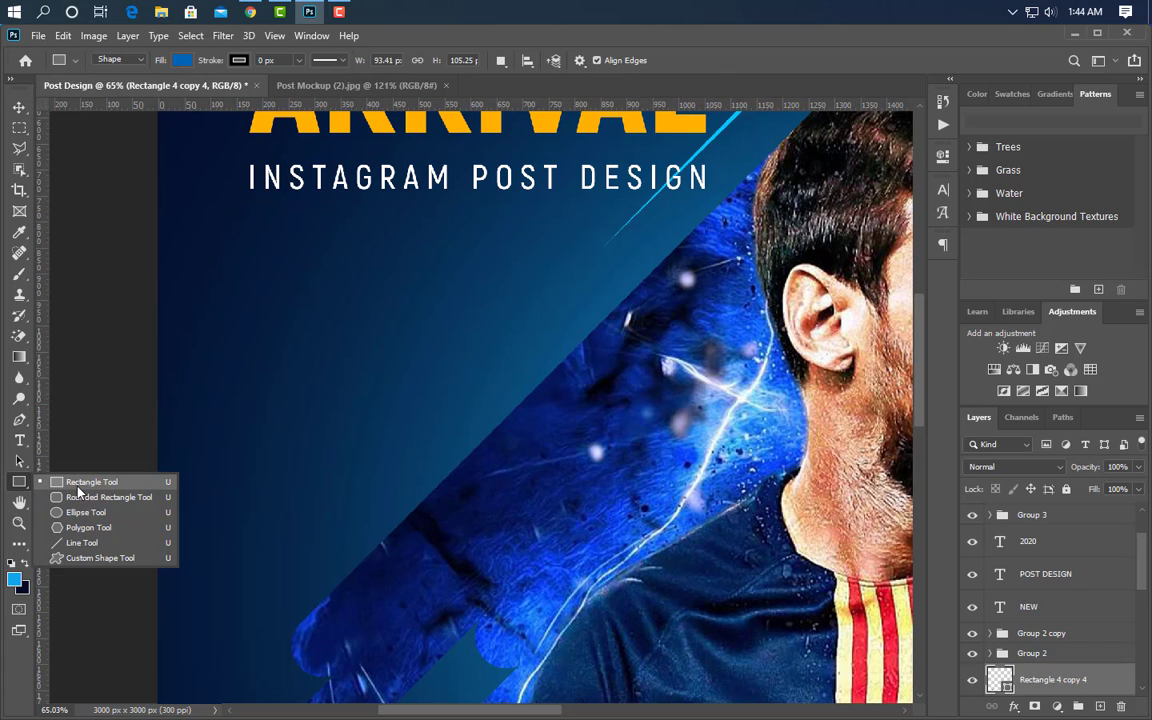
{"action": "left_click", "coordinate": [86, 512]}
{"action": "scroll", "coordinate": [250, 225], "scroll_direction": "up", "scroll_amount": 3}
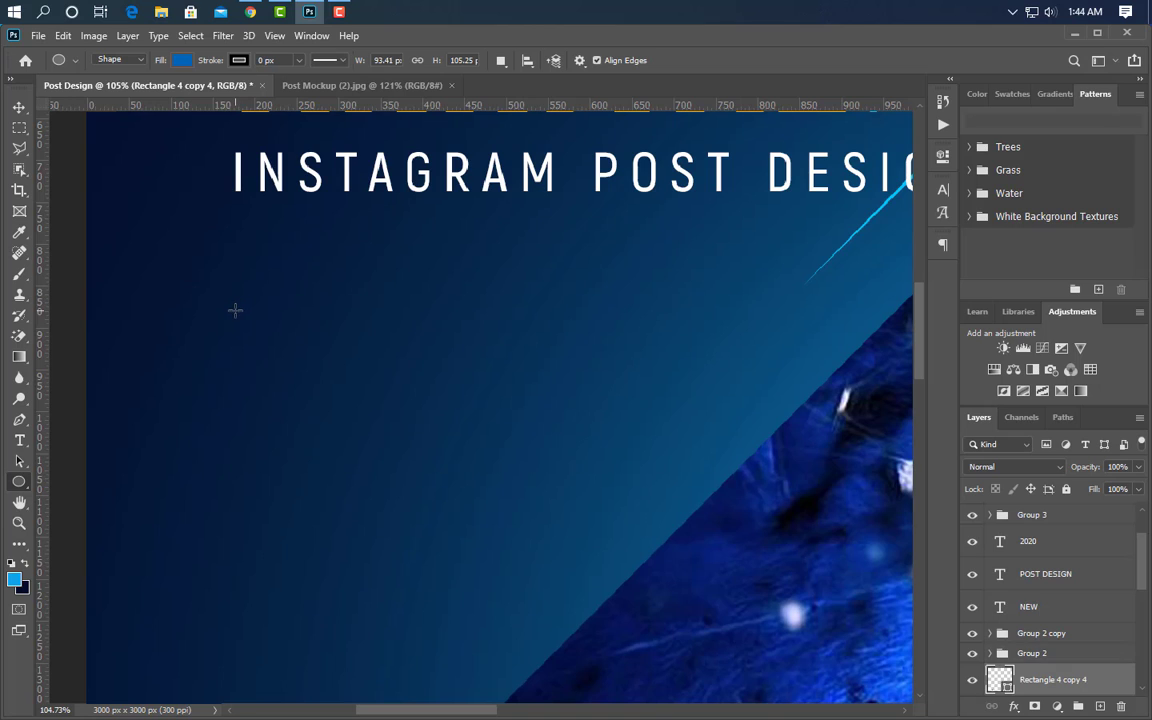
{"action": "left_click_drag", "start_coordinate": [235, 310], "coordinate": [250, 326]}
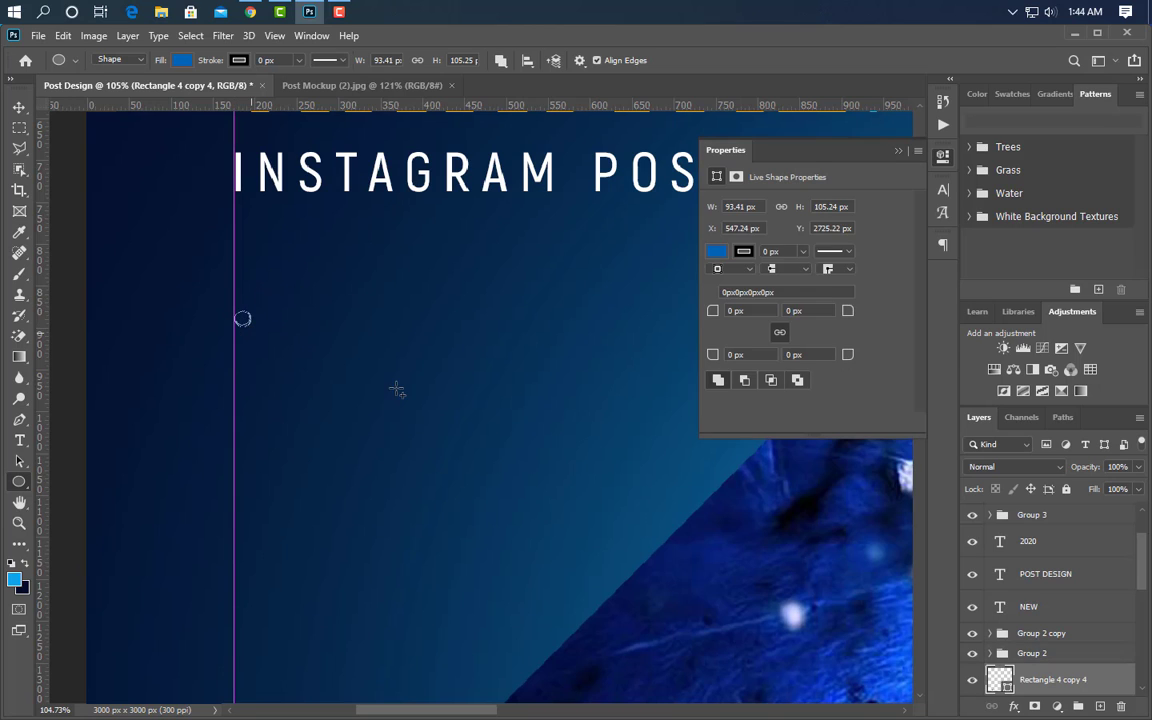
{"action": "left_click", "coordinate": [899, 151]}
Fill the small circle with white (ffffff) and move its layer to the top of the layer stack.
{"action": "double_click", "coordinate": [1001, 682]}
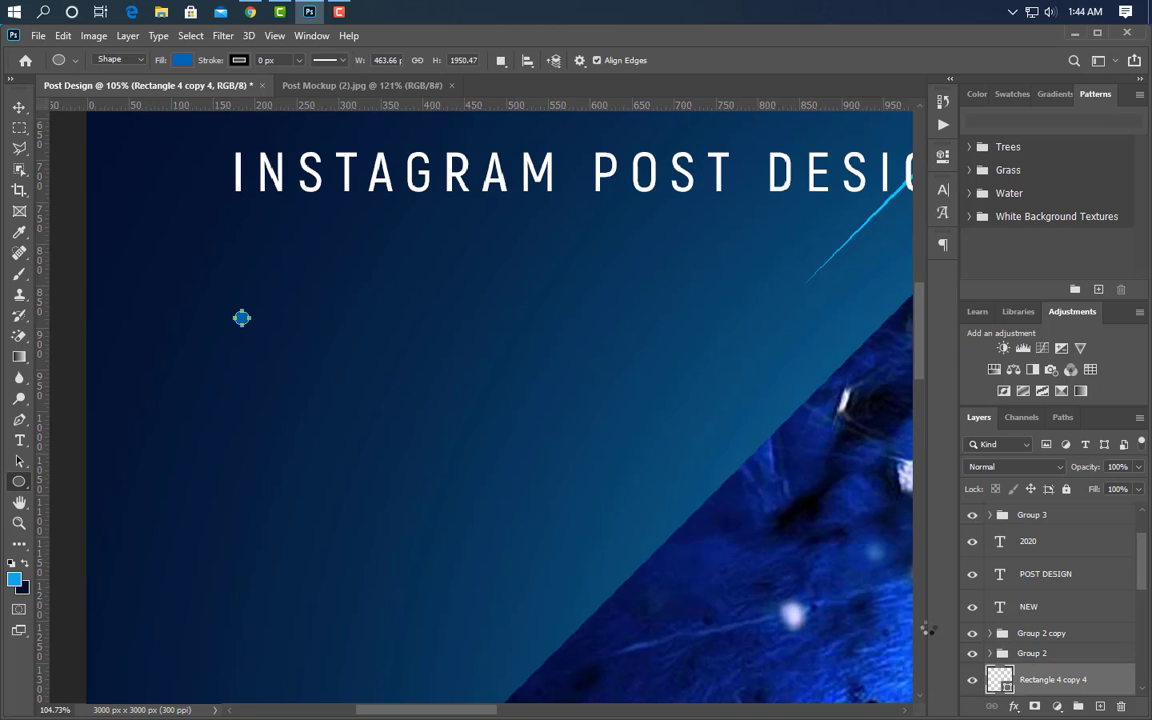
{"action": "left_click_drag", "start_coordinate": [570, 228], "coordinate": [545, 160]}
{"action": "left_click", "coordinate": [899, 152]}
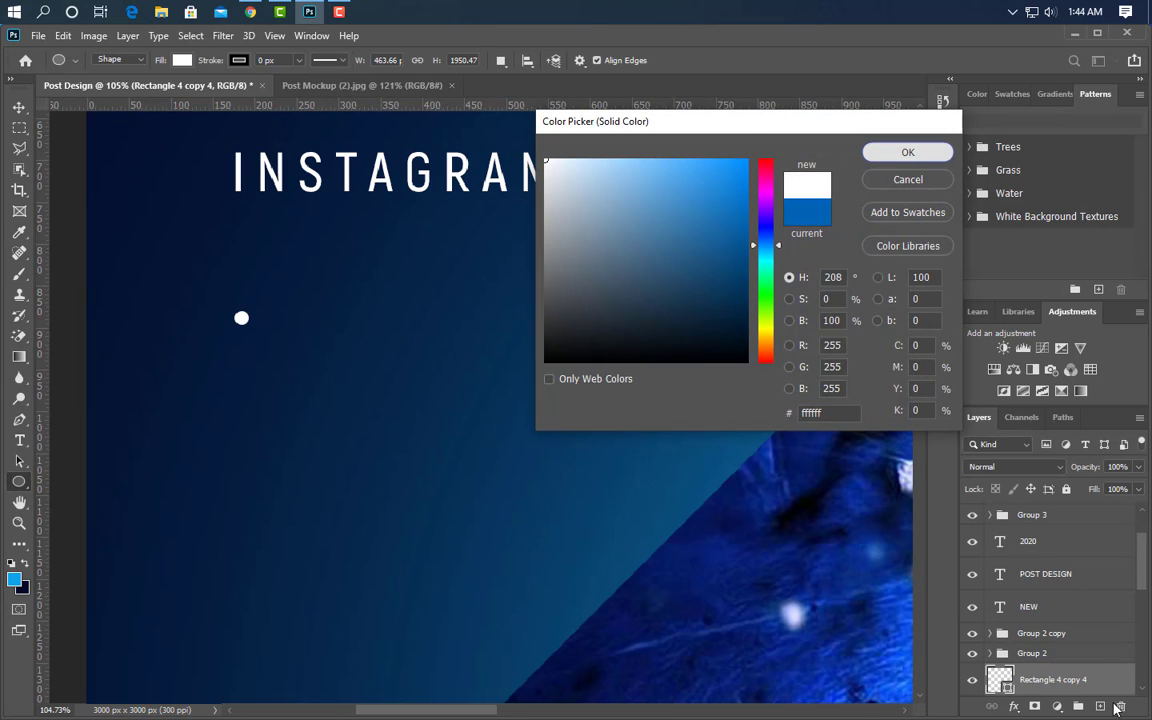
{"action": "left_click_drag", "start_coordinate": [1097, 685], "coordinate": [1060, 510]}
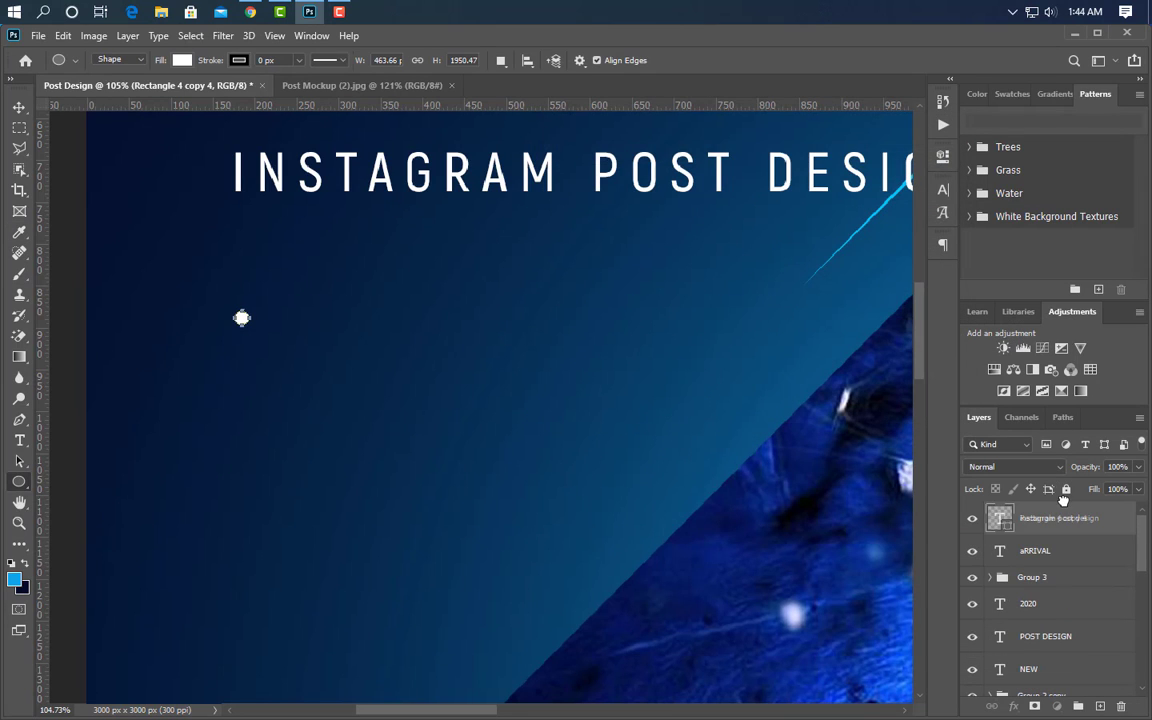
Duplicate the white dot horizontally into an evenly spaced row of four and group the row.
{"action": "scroll", "coordinate": [268, 285], "scroll_direction": "up", "scroll_amount": 4}
{"action": "key", "text": "v"}
{"action": "scroll", "coordinate": [237, 363], "scroll_direction": "up", "scroll_amount": 4}
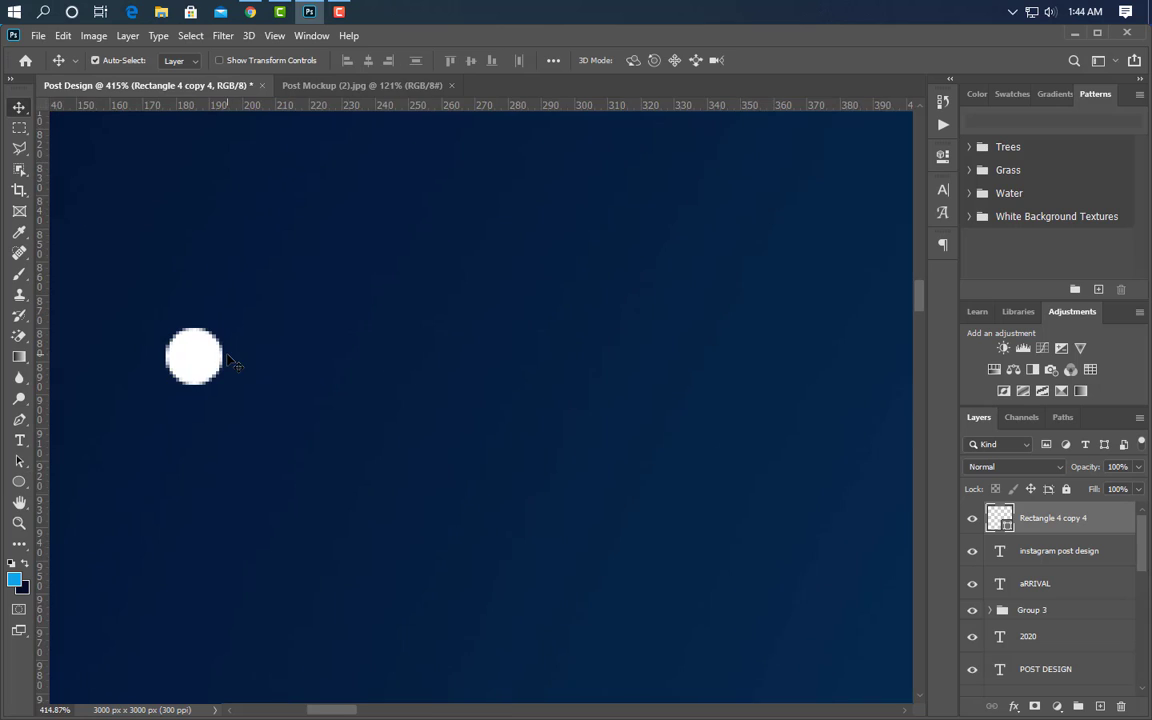
{"action": "left_click_drag", "start_coordinate": [208, 363], "coordinate": [600, 378]}
{"action": "key", "text": "ctrl+g"}
Copy the grouped row of dots straight down three times to form a 4 × 4 grid.
{"action": "scroll", "coordinate": [590, 386], "scroll_direction": "down", "scroll_amount": 2}
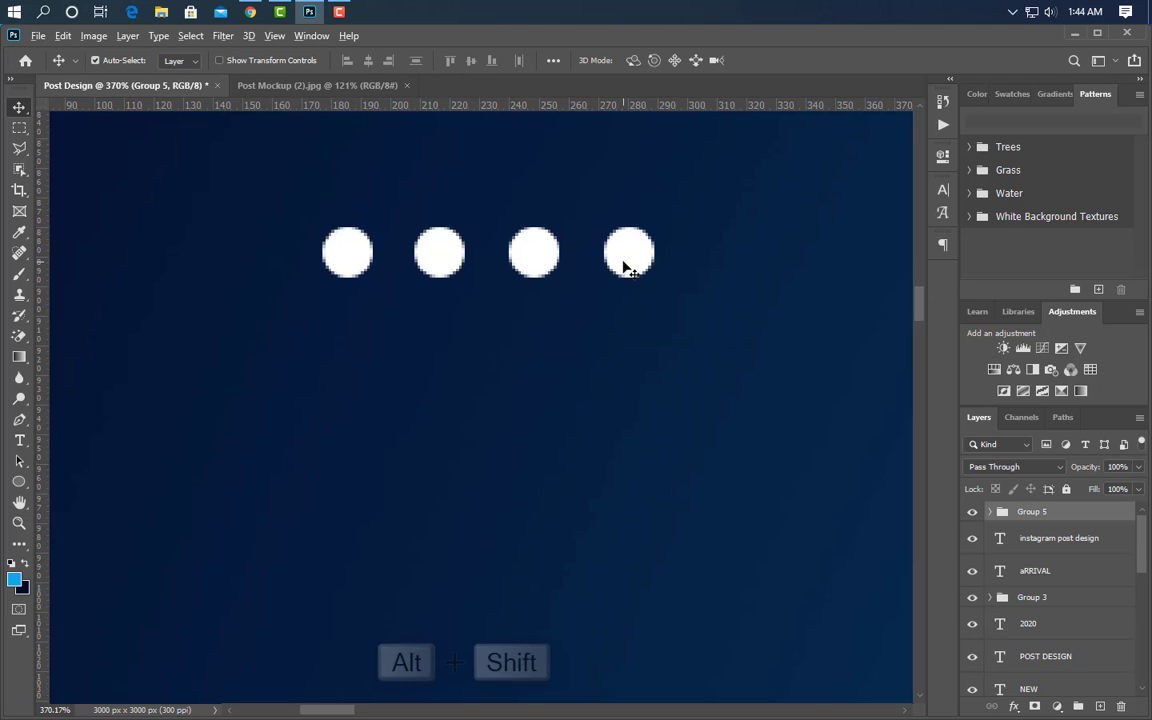
{"action": "left_click_drag", "start_coordinate": [622, 266], "coordinate": [633, 495]}
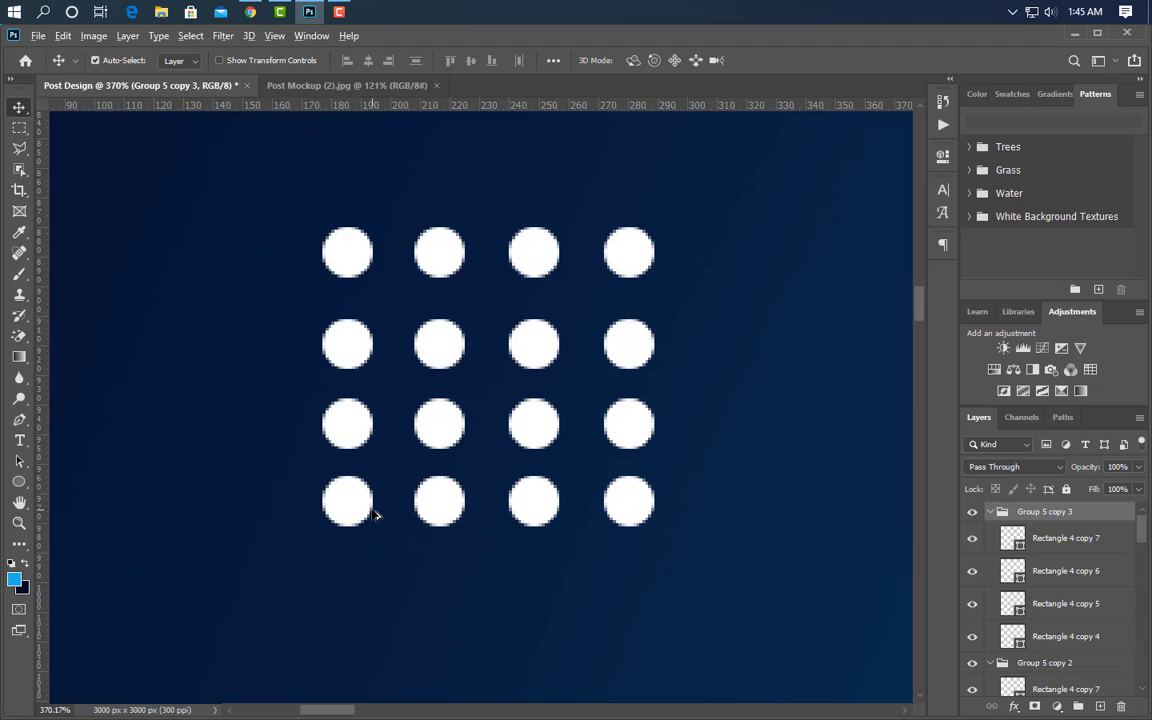
{"action": "scroll", "coordinate": [380, 515], "scroll_direction": "down", "scroll_amount": 15}
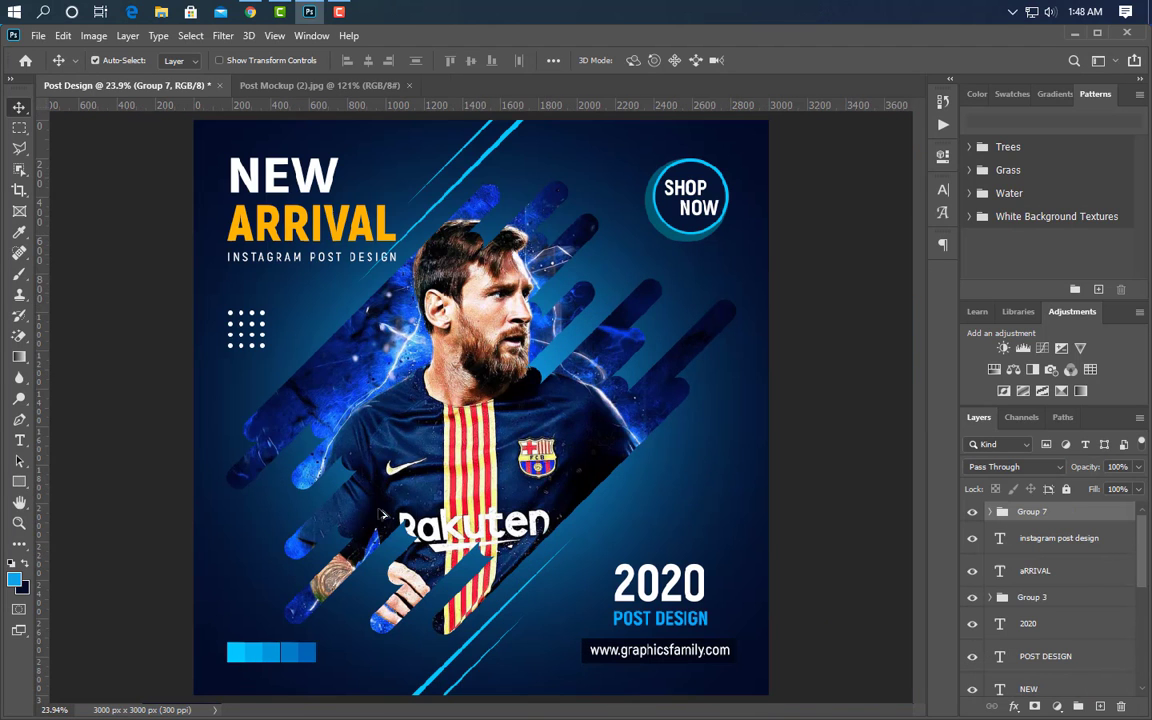
Duplicate the dot grid's group and place the copy above "2020" near the poster's right edge.
{"action": "left_click_drag", "start_coordinate": [1103, 524], "coordinate": [1100, 706]}
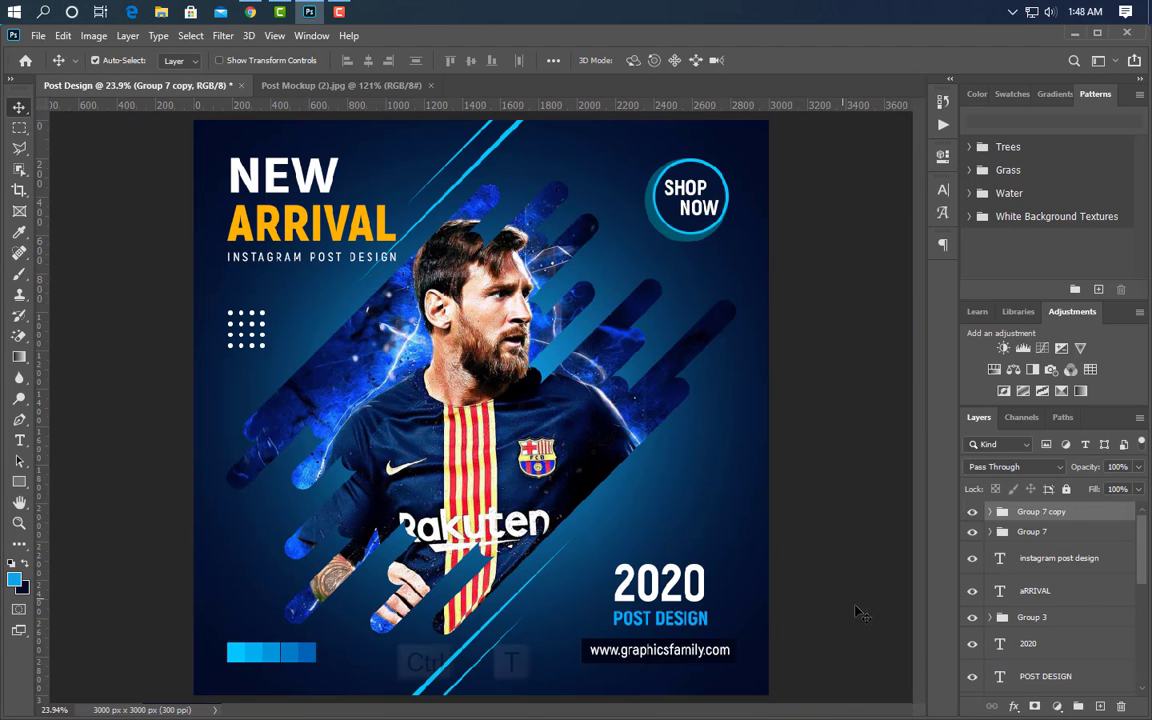
{"action": "left_click_drag", "start_coordinate": [243, 339], "coordinate": [711, 504]}
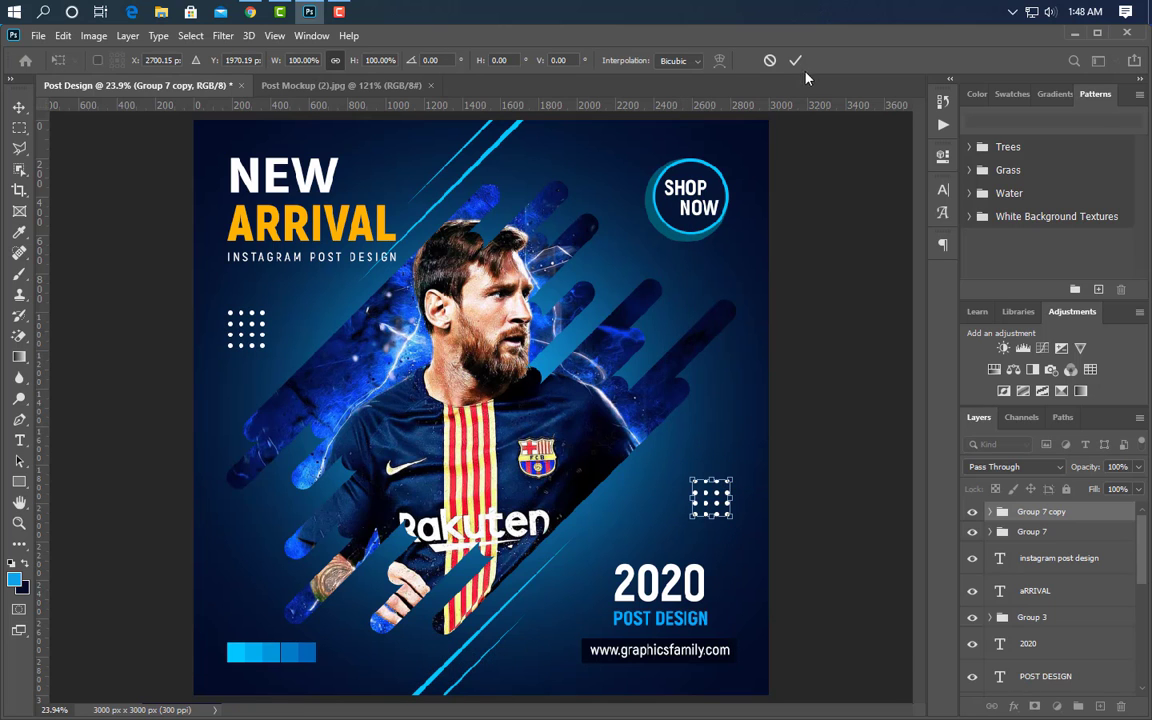
{"action": "left_click", "coordinate": [795, 60]}
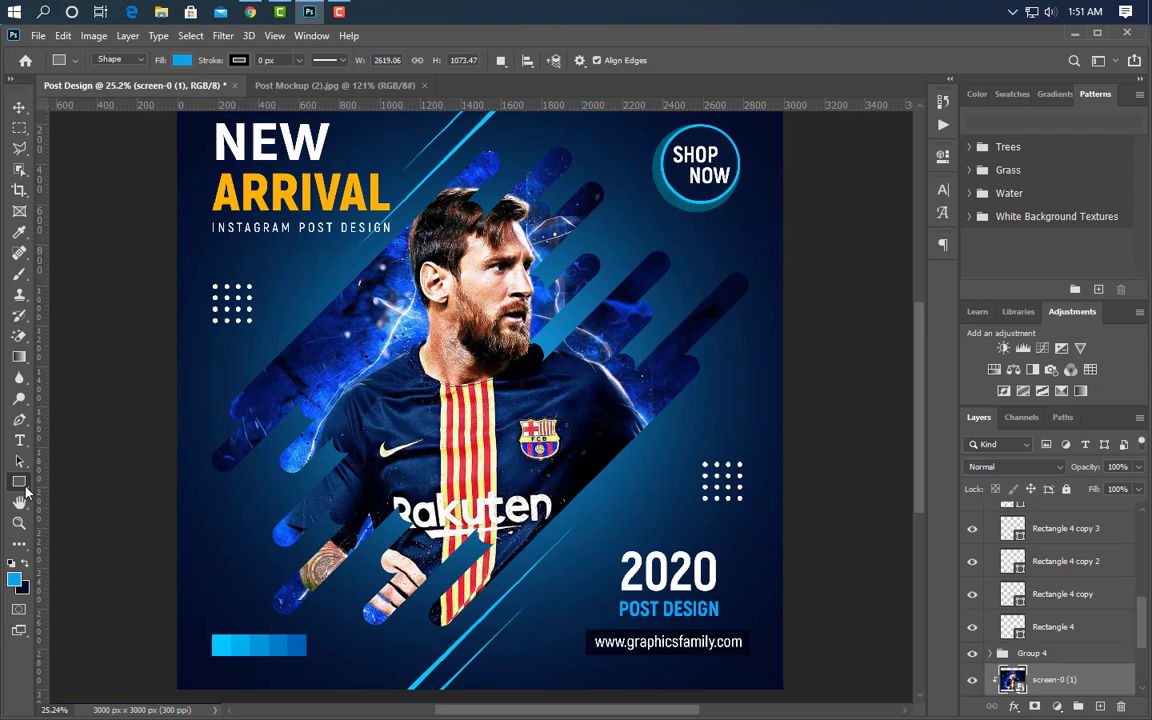
Draw a triangle about 154 × 178 px below the "SHOP NOW" badge with no fill and a 3 px stroke.
{"action": "right_click", "coordinate": [27, 490]}
{"action": "left_click", "coordinate": [90, 477]}
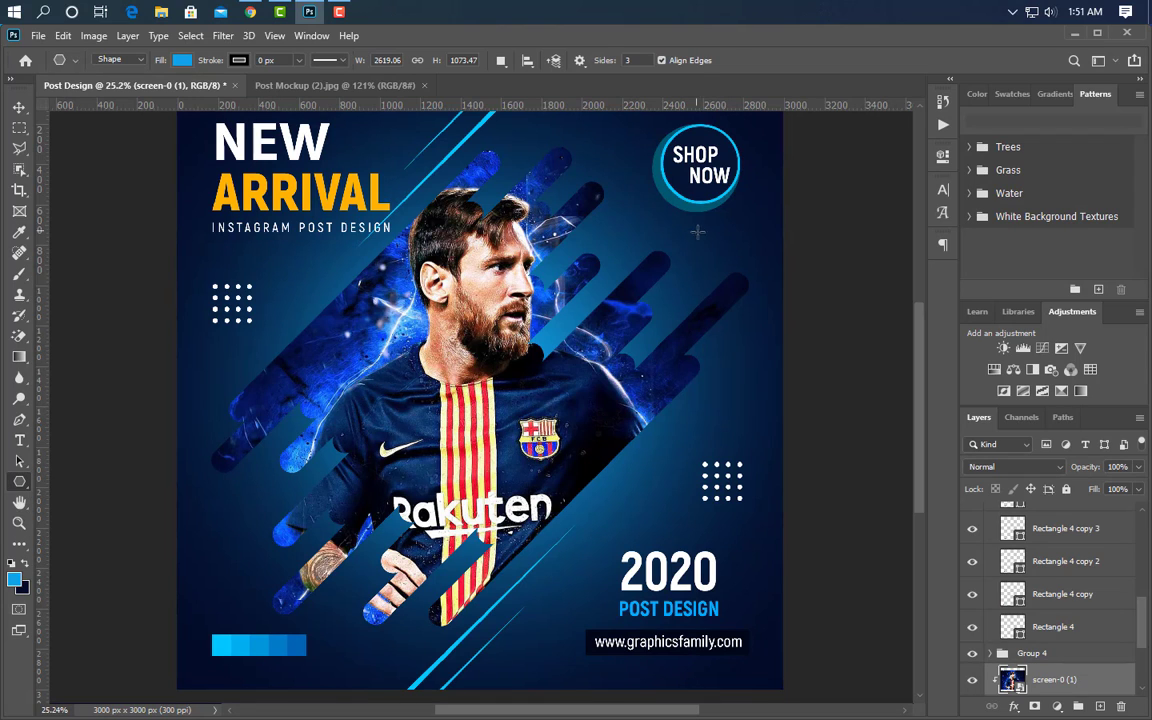
{"action": "mouse_move", "coordinate": [689, 245]}
{"action": "left_mouse_down"}
{"action": "mouse_move", "coordinate": [705, 220]}
{"action": "mouse_move", "coordinate": [709, 254]}
{"action": "left_mouse_up"}
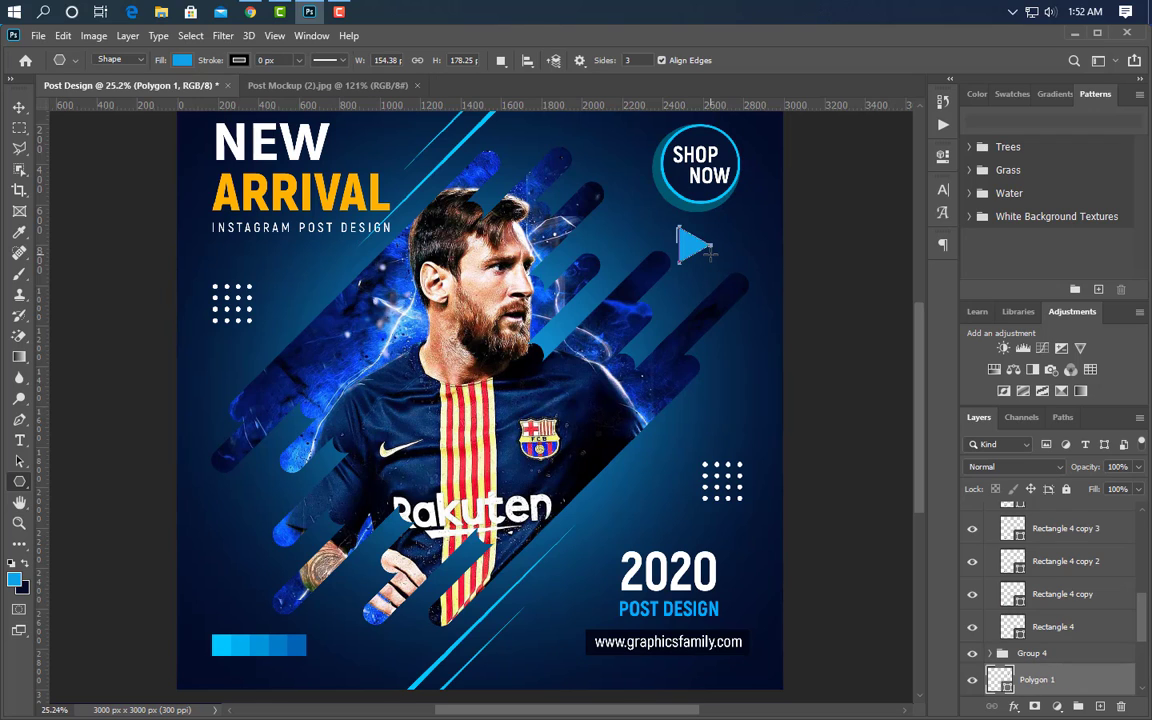
{"action": "left_click", "coordinate": [182, 61]}
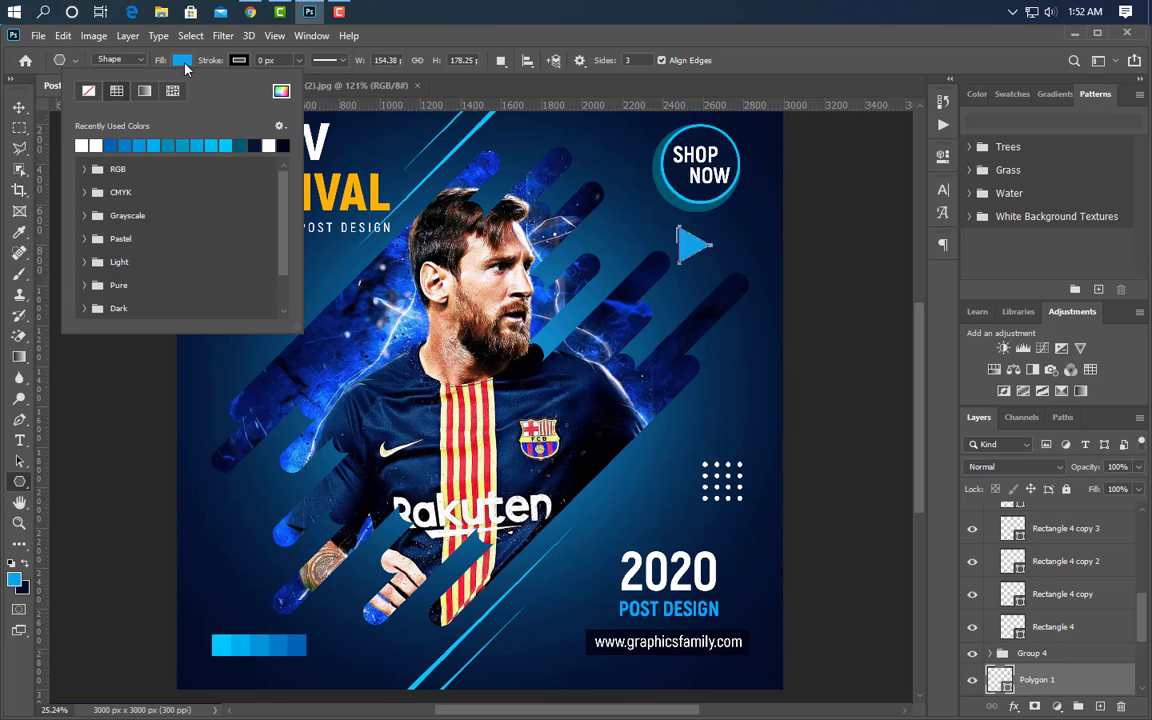
{"action": "left_click", "coordinate": [260, 60]}
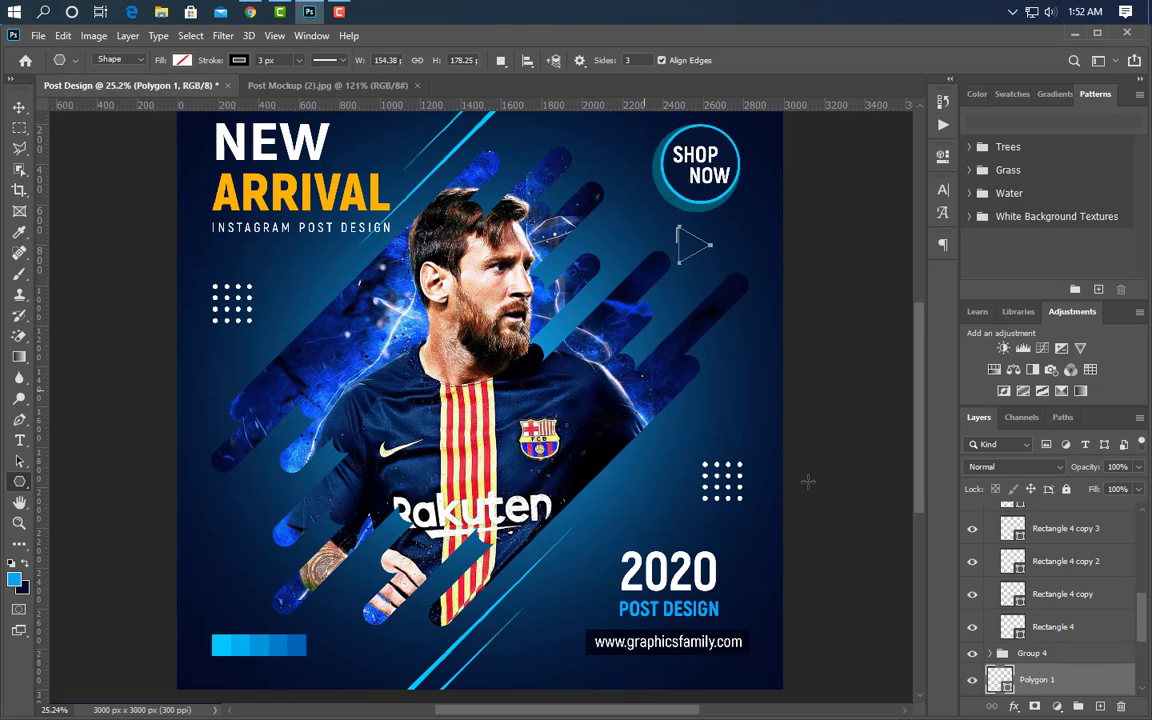
Convert the triangle to a smart object and give it a white (ffffff) Color Overlay.
{"action": "right_click", "coordinate": [1098, 666]}
{"action": "left_click", "coordinate": [960, 261]}
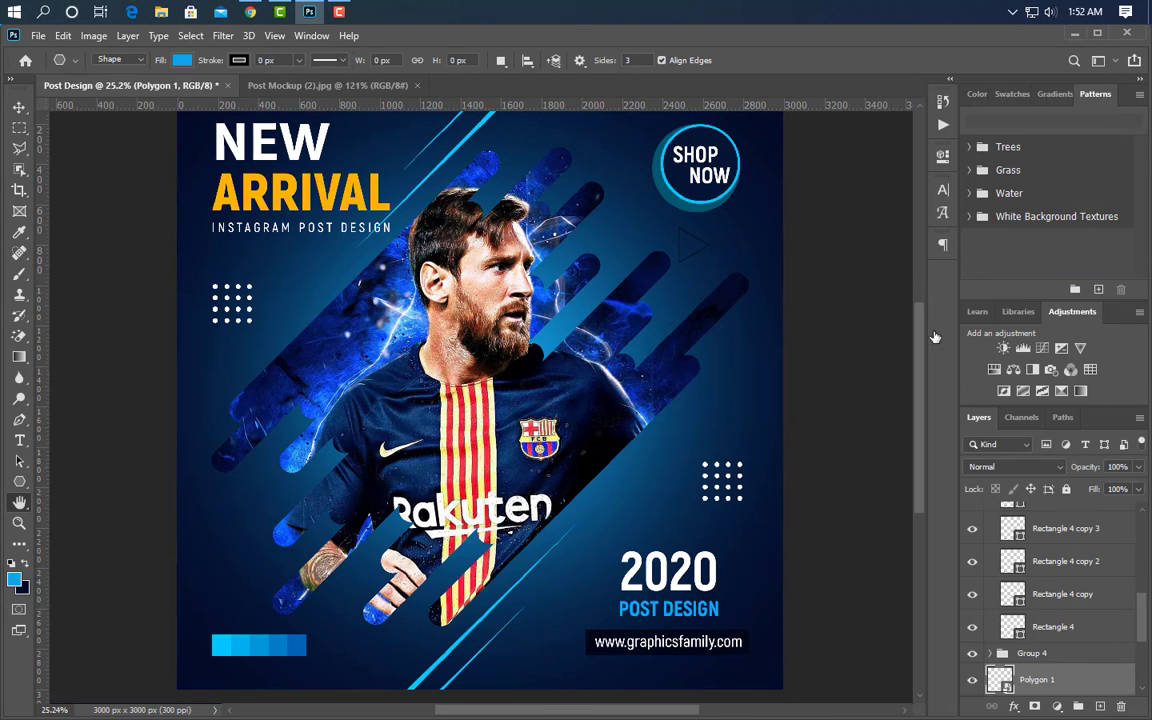
{"action": "left_click", "coordinate": [608, 548]}
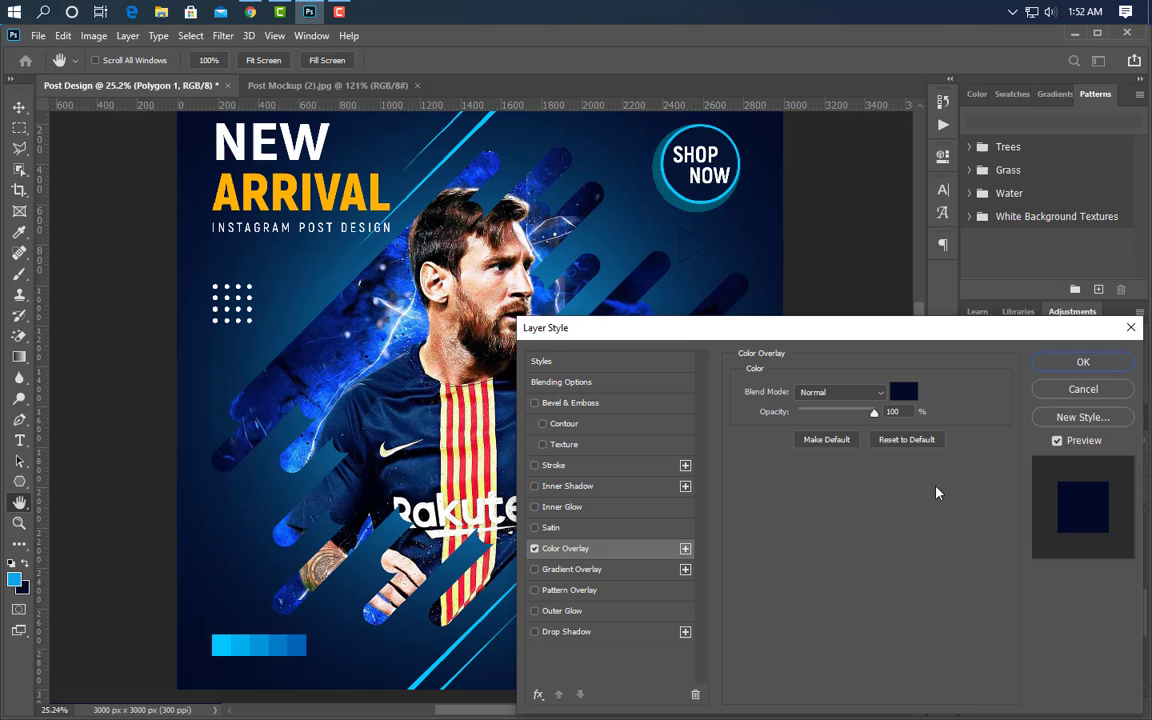
{"action": "left_click", "coordinate": [903, 391]}
{"action": "type", "text": "ffffff"}
{"action": "key", "text": "Return"}
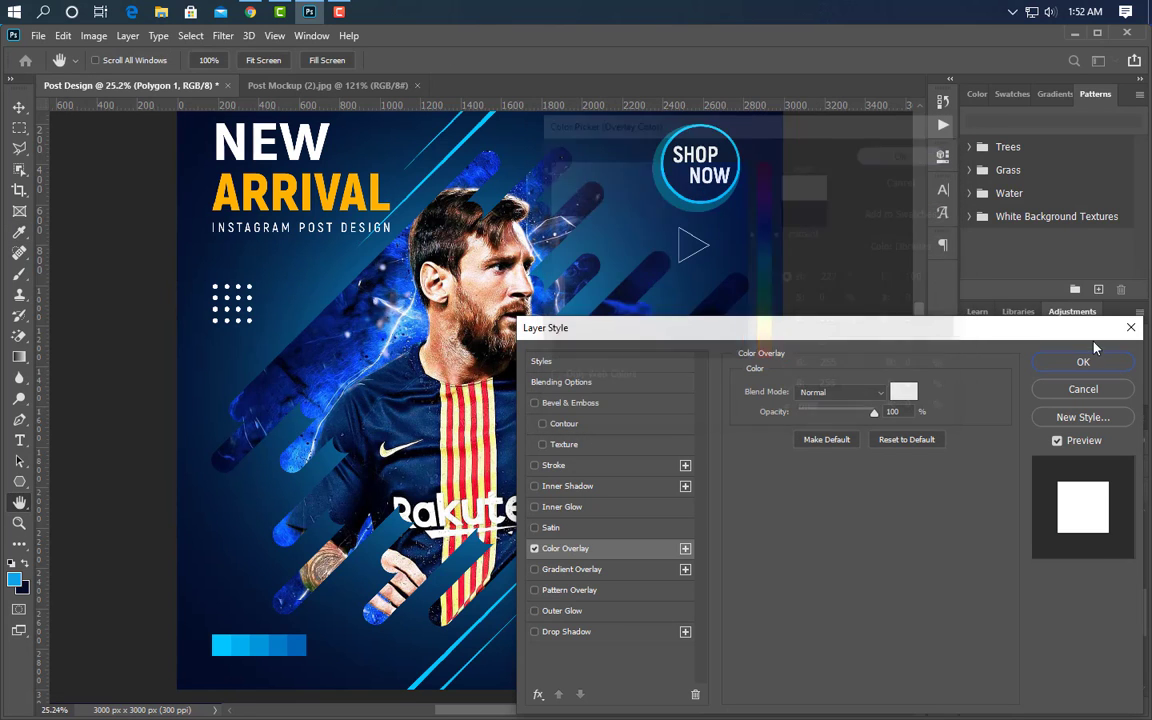
{"action": "left_click", "coordinate": [1084, 361]}
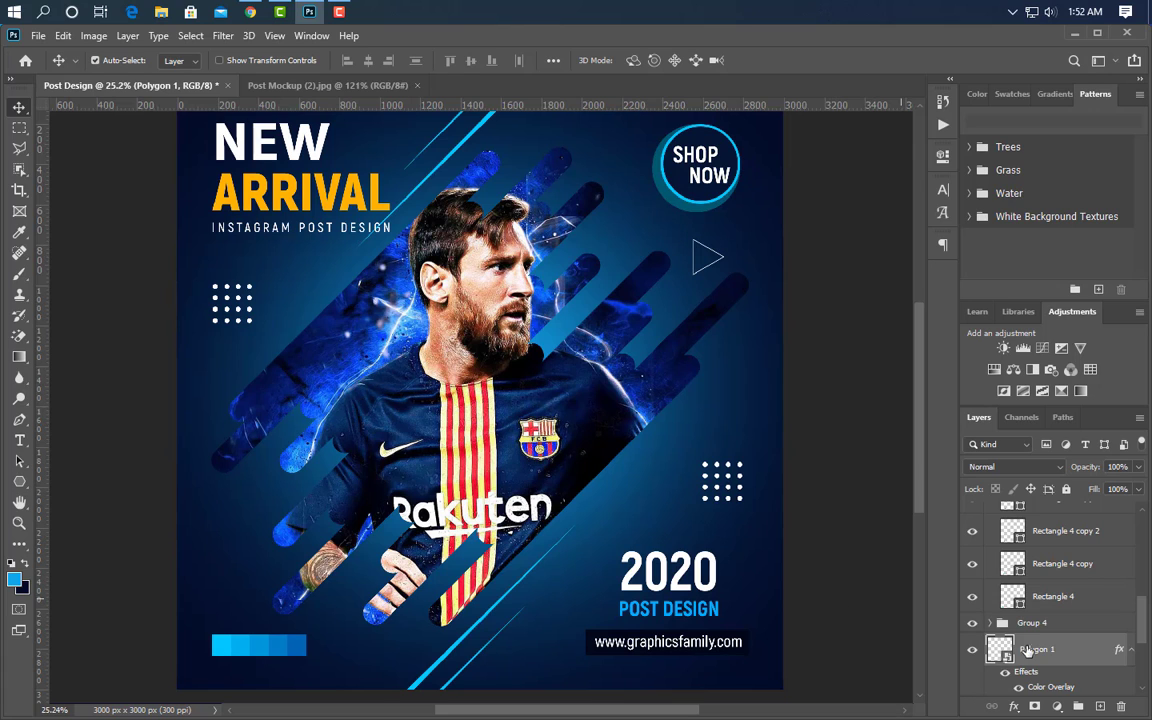
Duplicate the triangle twice, placing one copy above the upper dot grid and another, flipped horizontally and scaled to about 74%, above the blue swatches.
{"action": "left_click_drag", "start_coordinate": [1099, 662], "coordinate": [994, 632]}
{"action": "key", "text": "ctrl+t"}
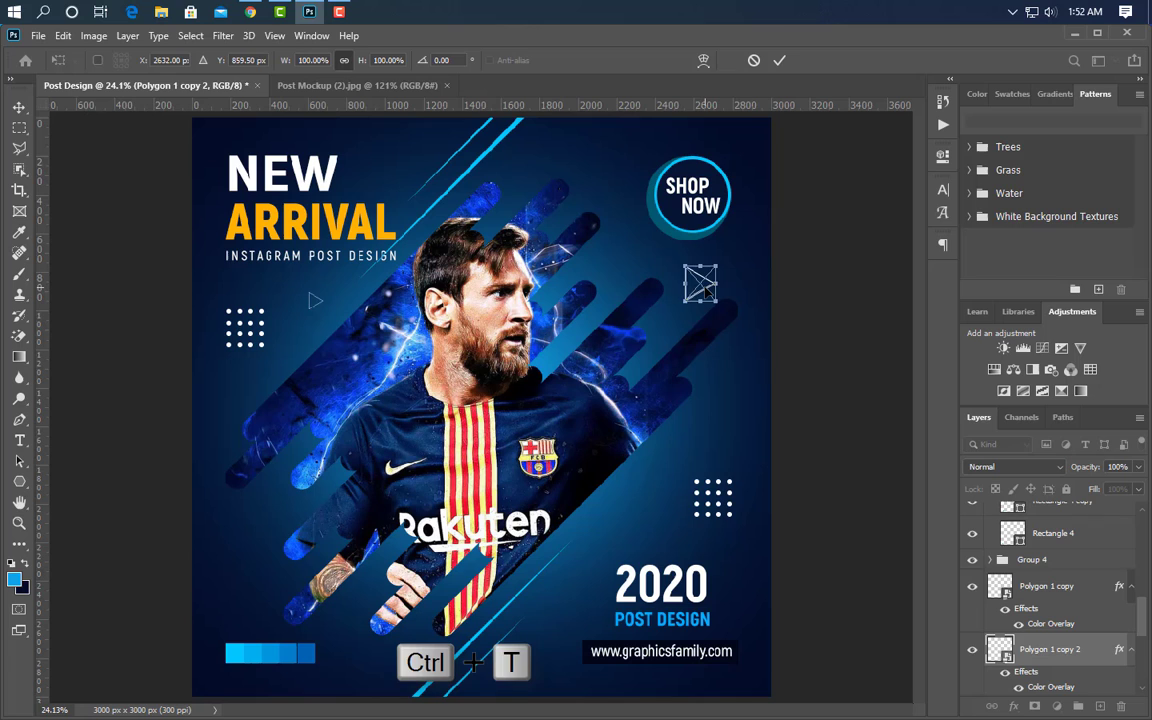
{"action": "left_click_drag", "start_coordinate": [704, 287], "coordinate": [250, 543]}
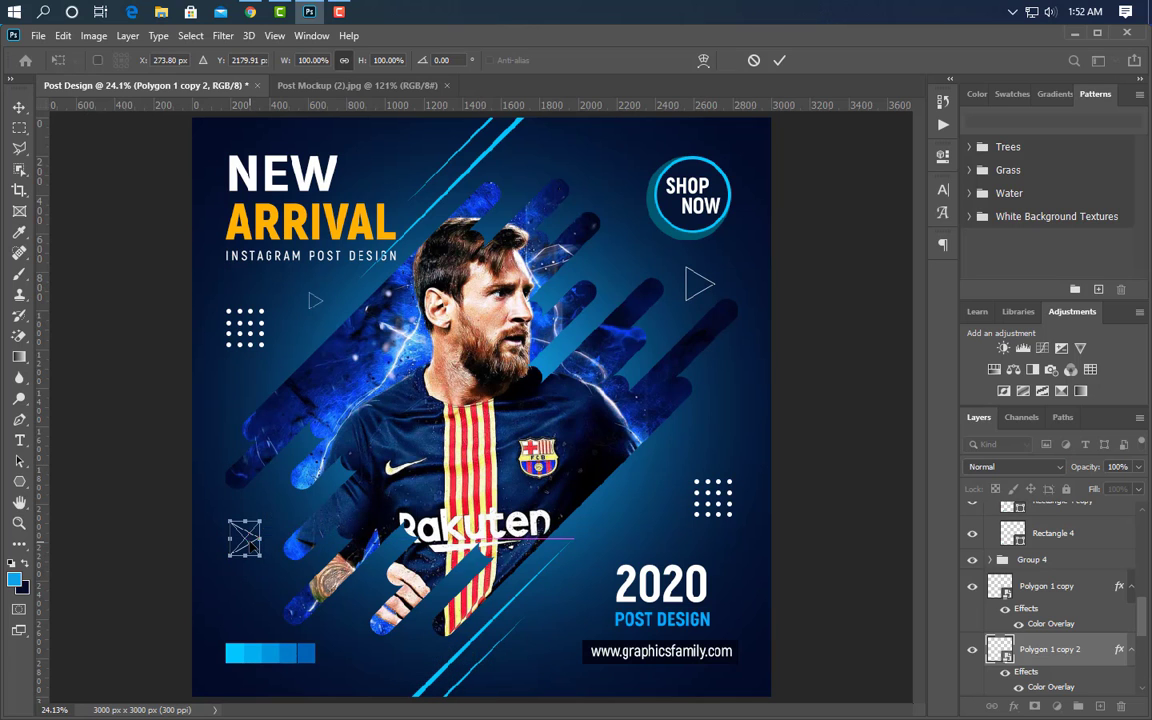
{"action": "right_click", "coordinate": [228, 539]}
{"action": "left_click", "coordinate": [285, 518]}
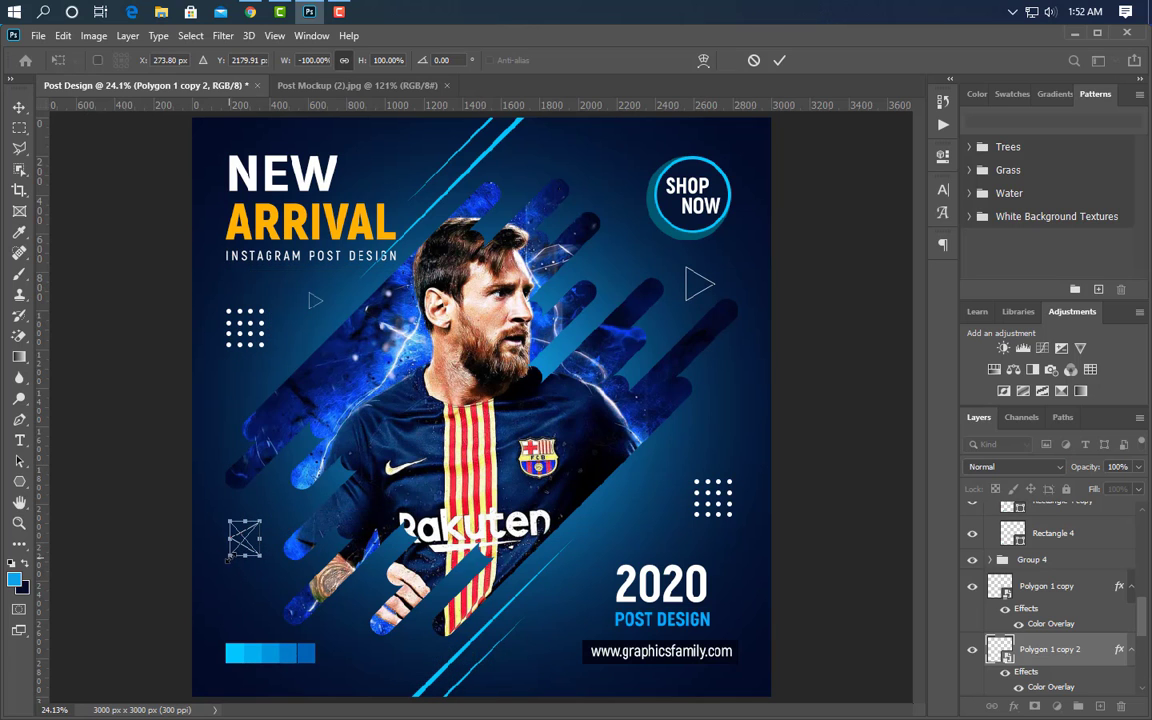
{"action": "left_click_drag", "start_coordinate": [227, 560], "coordinate": [236, 548]}
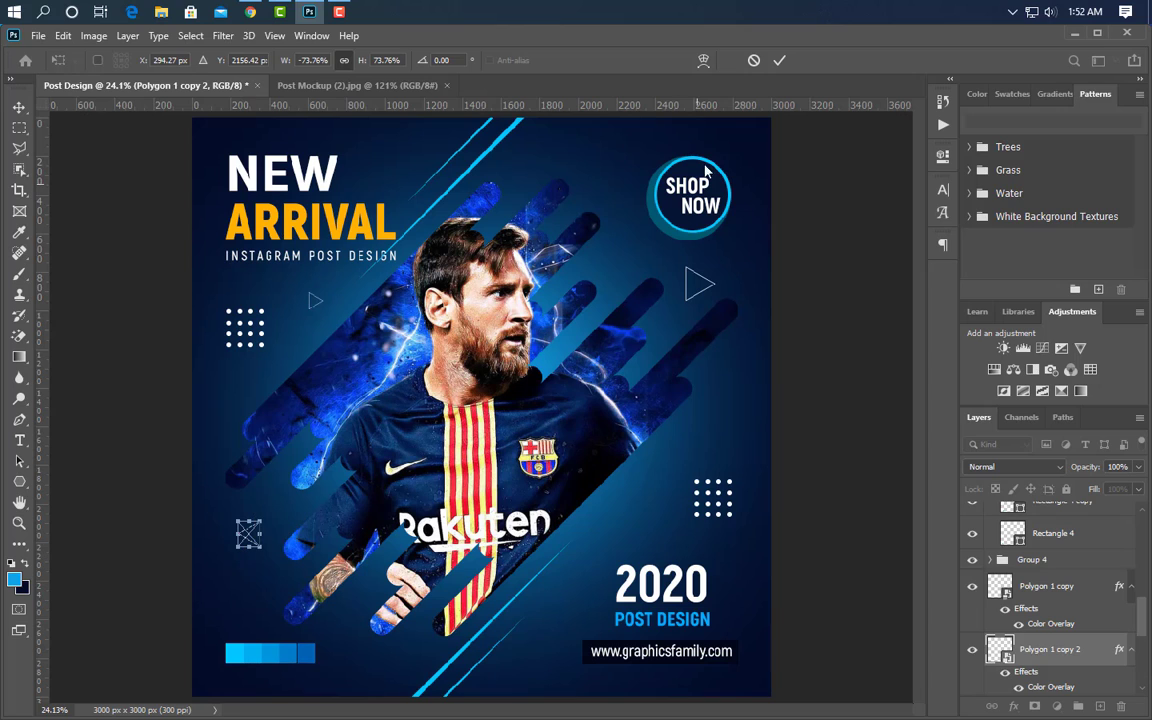
{"action": "left_click", "coordinate": [781, 62]}
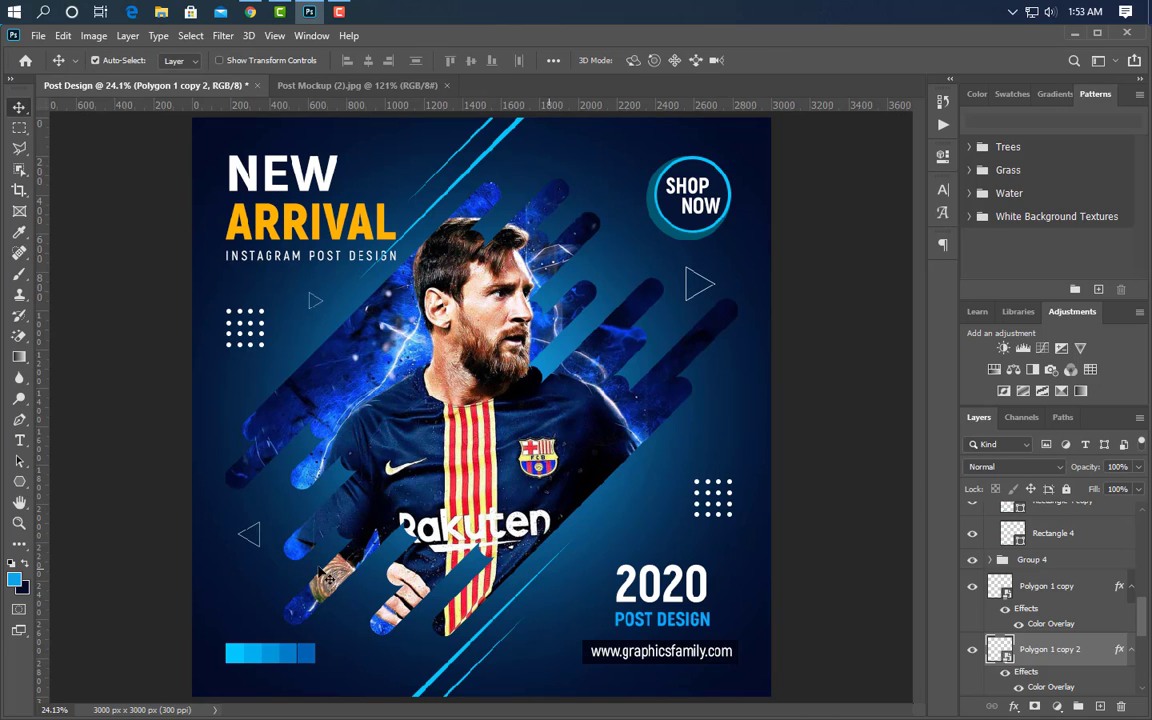
Draw a circle about 116 px wide beside the lower dot grid with no fill and a 3 px stroke.
{"action": "right_click", "coordinate": [18, 481]}
{"action": "left_click", "coordinate": [78, 511]}
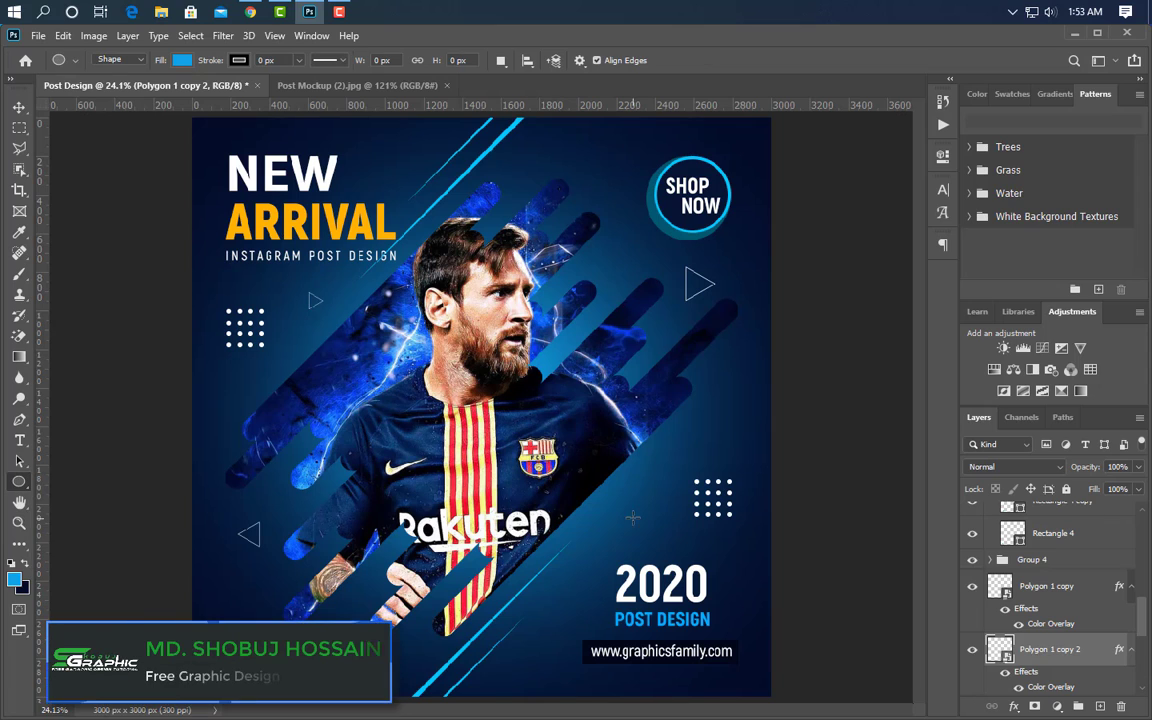
{"action": "left_click_drag", "start_coordinate": [620, 487], "coordinate": [642, 538]}
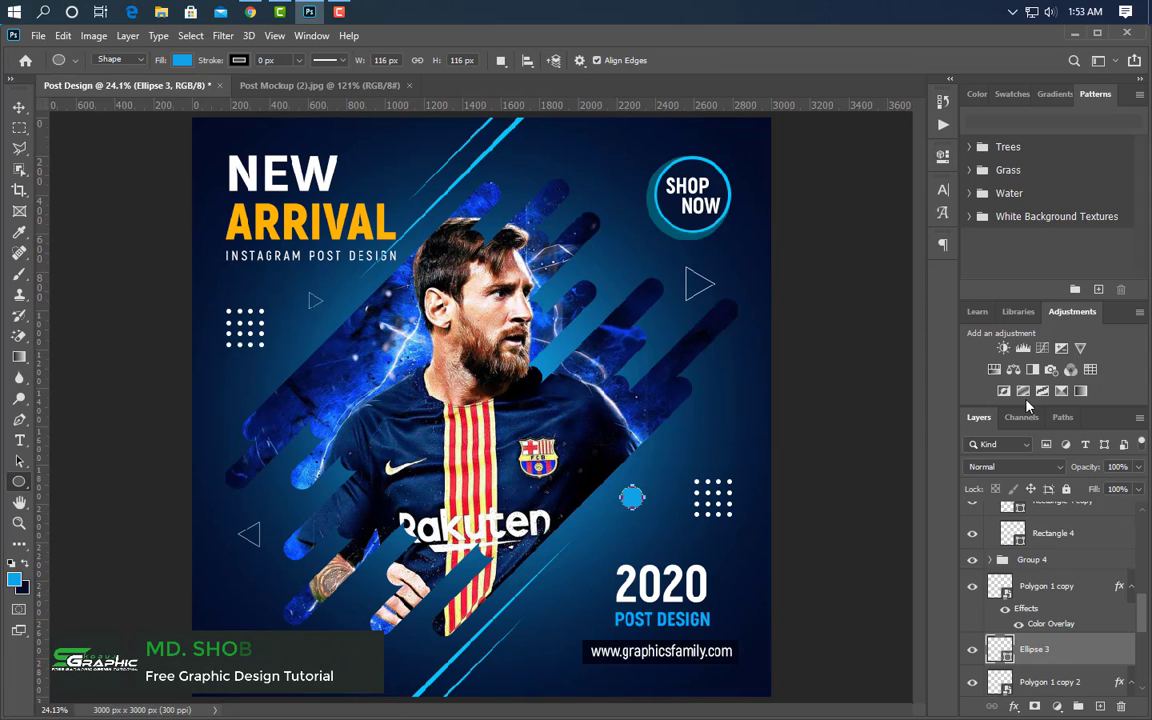
{"action": "left_click", "coordinate": [182, 61]}
{"action": "left_click", "coordinate": [88, 91]}
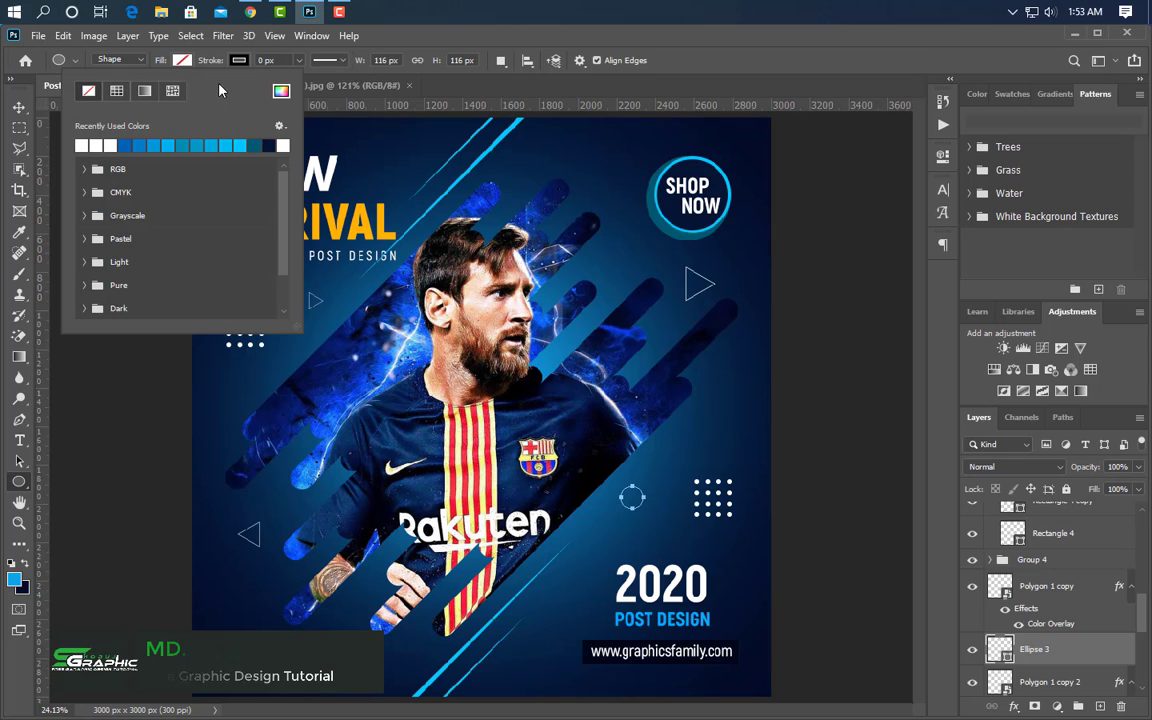
{"action": "left_click_drag", "start_coordinate": [266, 60], "coordinate": [257, 60]}
{"action": "type", "text": "3"}
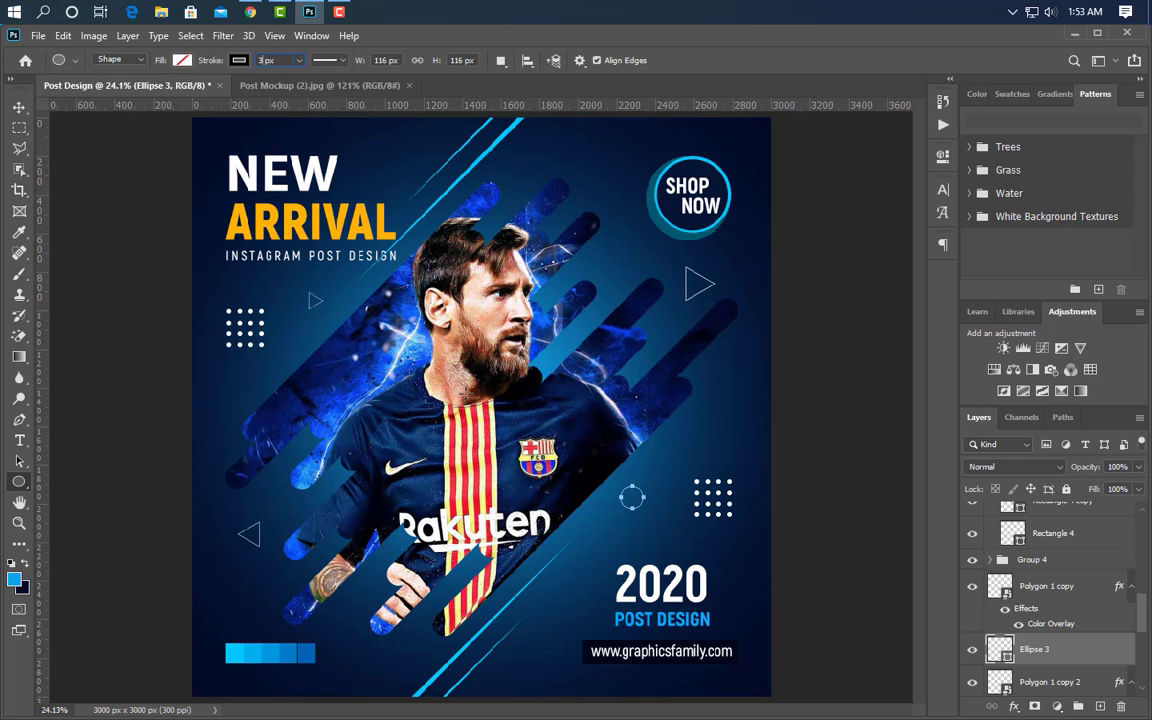
Convert the circle to a smart object with a white Color Overlay and enlarge it to about 134% above "2020".
{"action": "right_click", "coordinate": [1115, 660]}
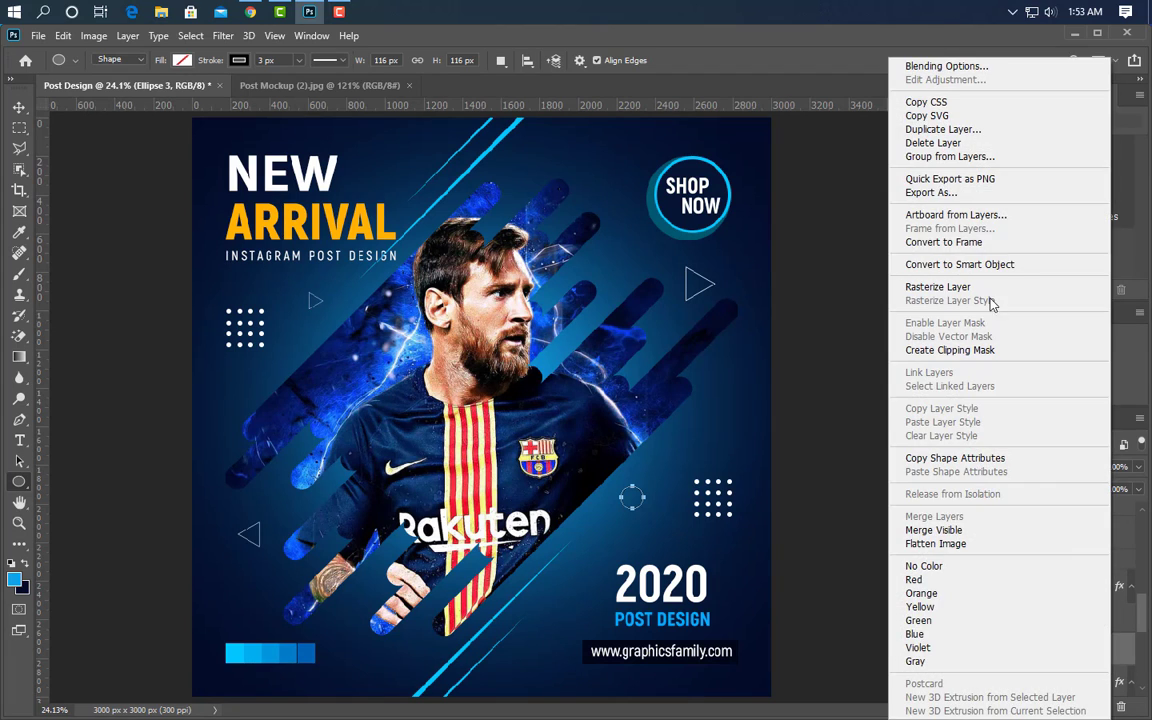
{"action": "left_click", "coordinate": [1003, 268]}
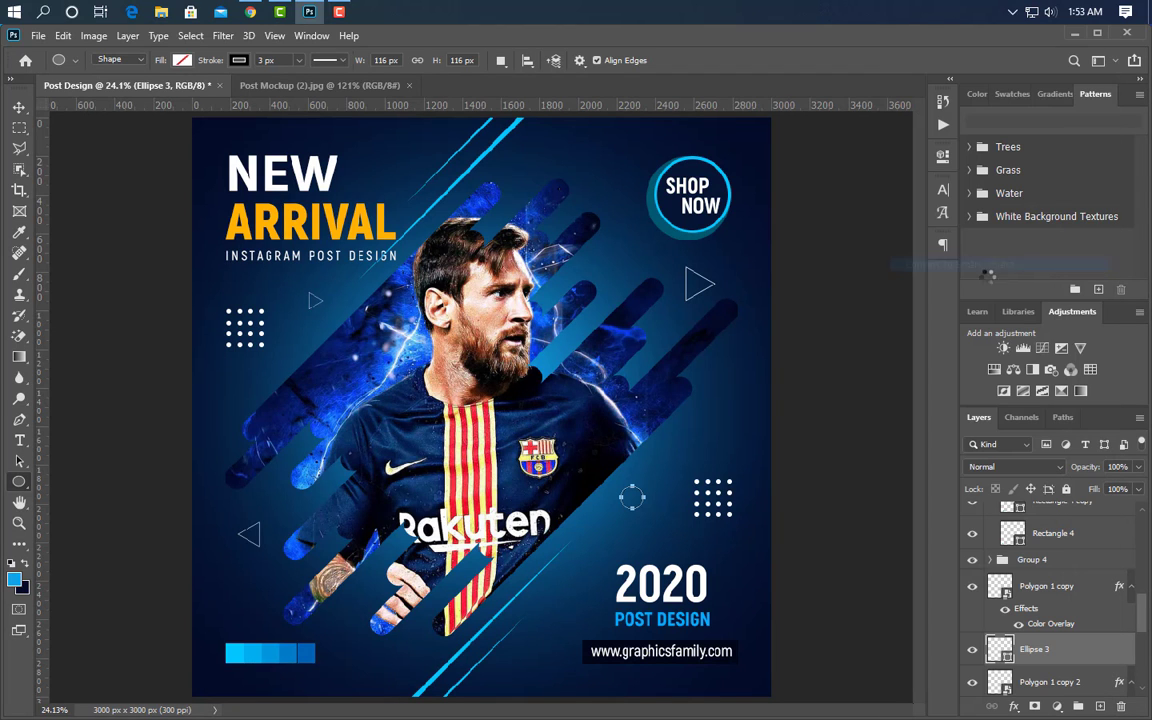
{"action": "double_click", "coordinate": [1100, 649]}
{"action": "left_click", "coordinate": [565, 548]}
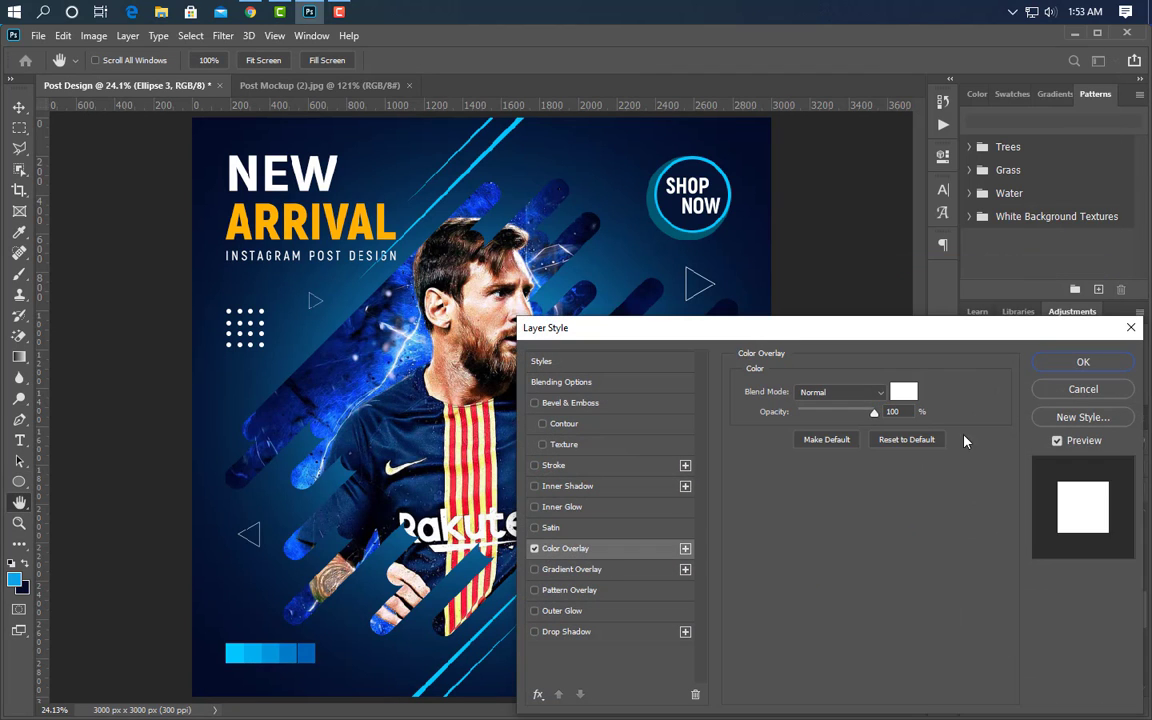
{"action": "left_click", "coordinate": [1078, 362]}
{"action": "key", "text": "ctrl+t"}
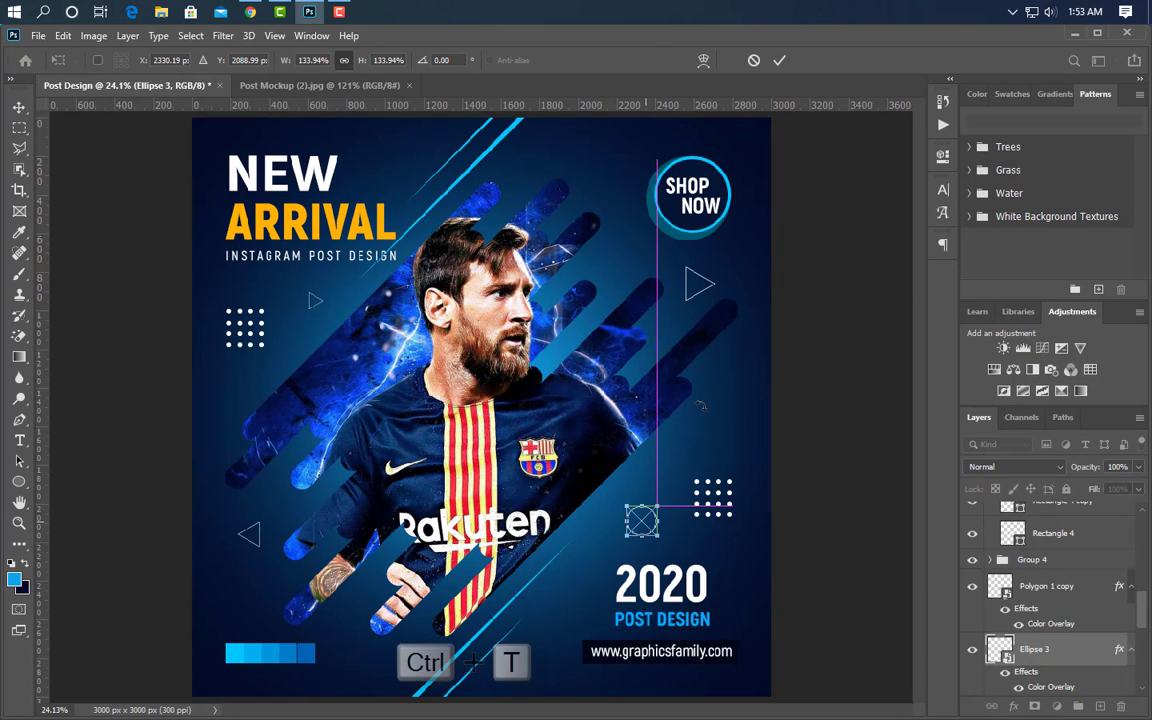
{"action": "left_click", "coordinate": [779, 61]}
Duplicate the circle outline and place the copy beside the "SHOP NOW" badge, scaled down to about 95 px wide.
{"action": "left_click_drag", "start_coordinate": [1098, 652], "coordinate": [1099, 706]}
{"action": "key", "text": "ctrl+t"}
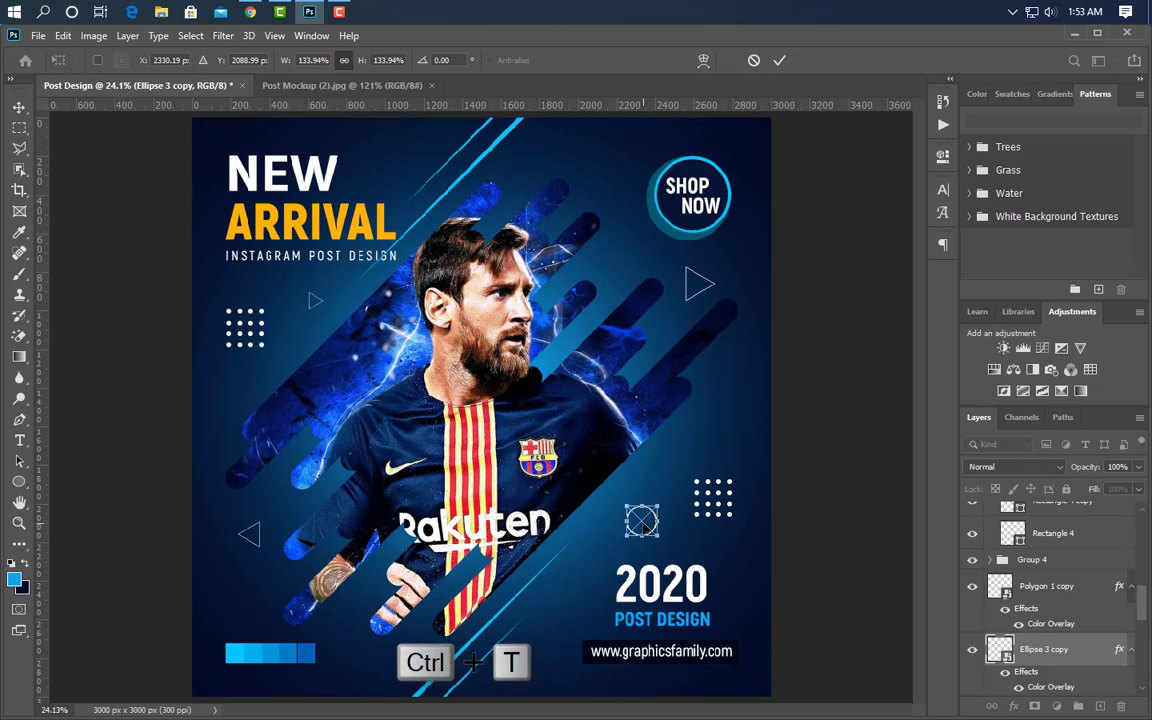
{"action": "left_click_drag", "start_coordinate": [622, 145], "coordinate": [611, 155]}
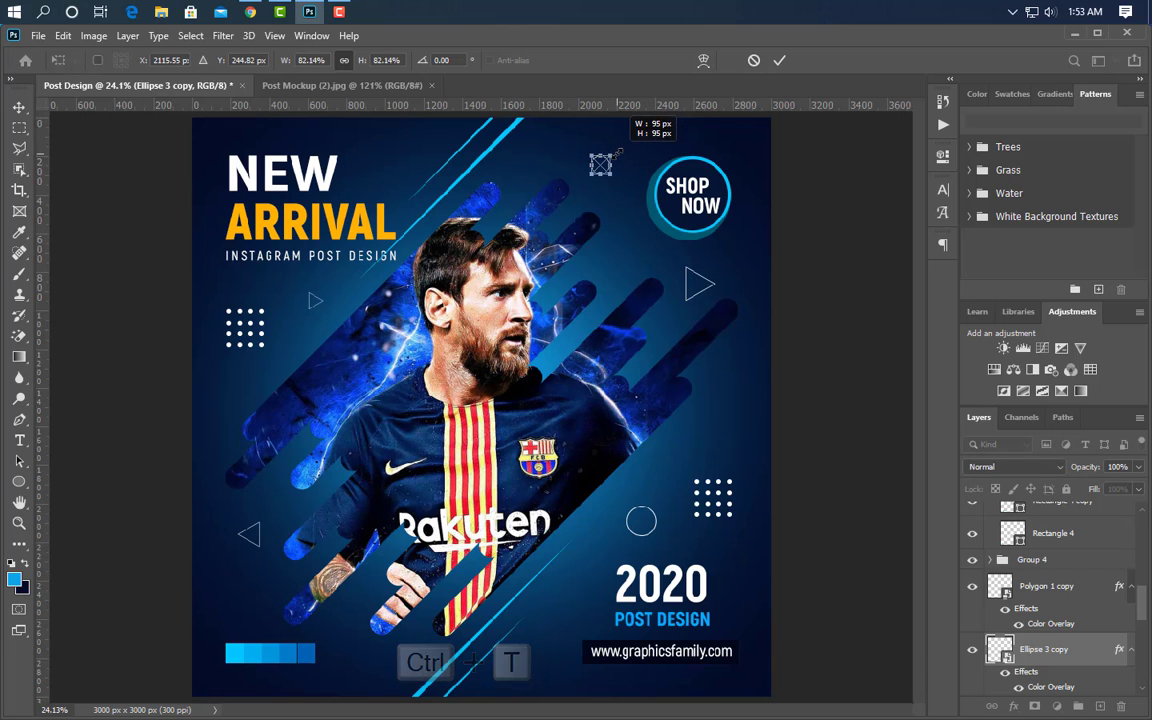
{"action": "left_click", "coordinate": [780, 61]}
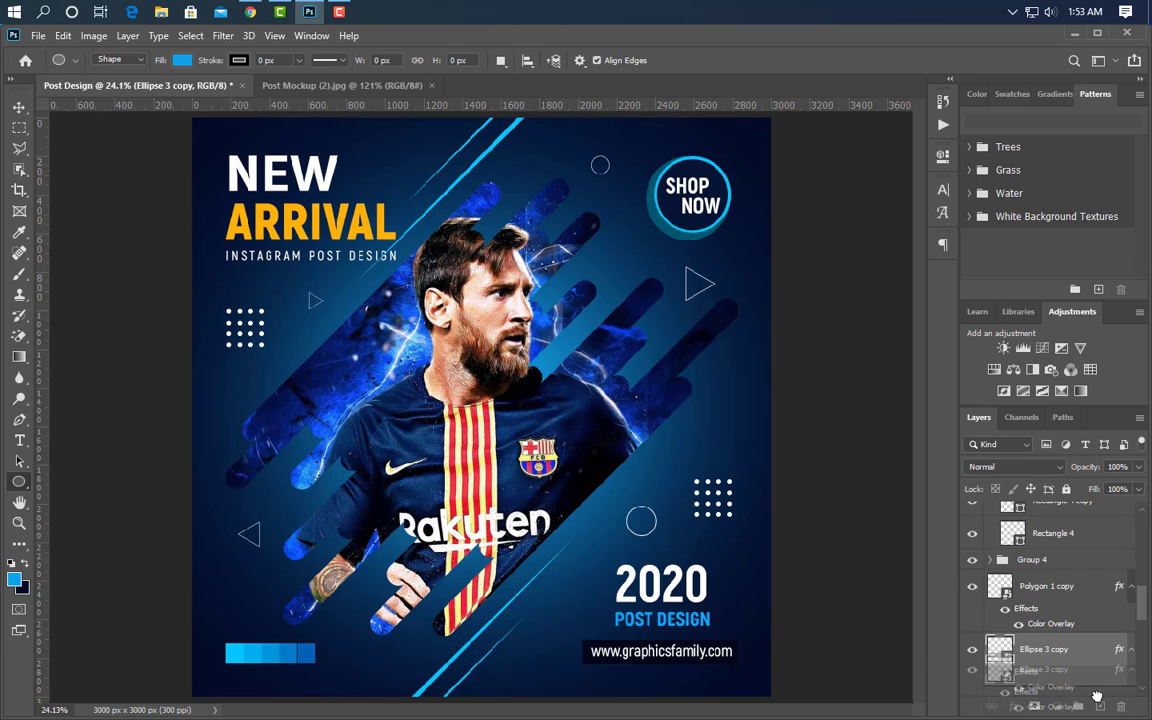
Duplicate the small circle outline beside the "SHOP NOW" badge and start transforming the copy.
{"action": "key", "text": "ctrl+j"}
{"action": "key", "text": "v"}
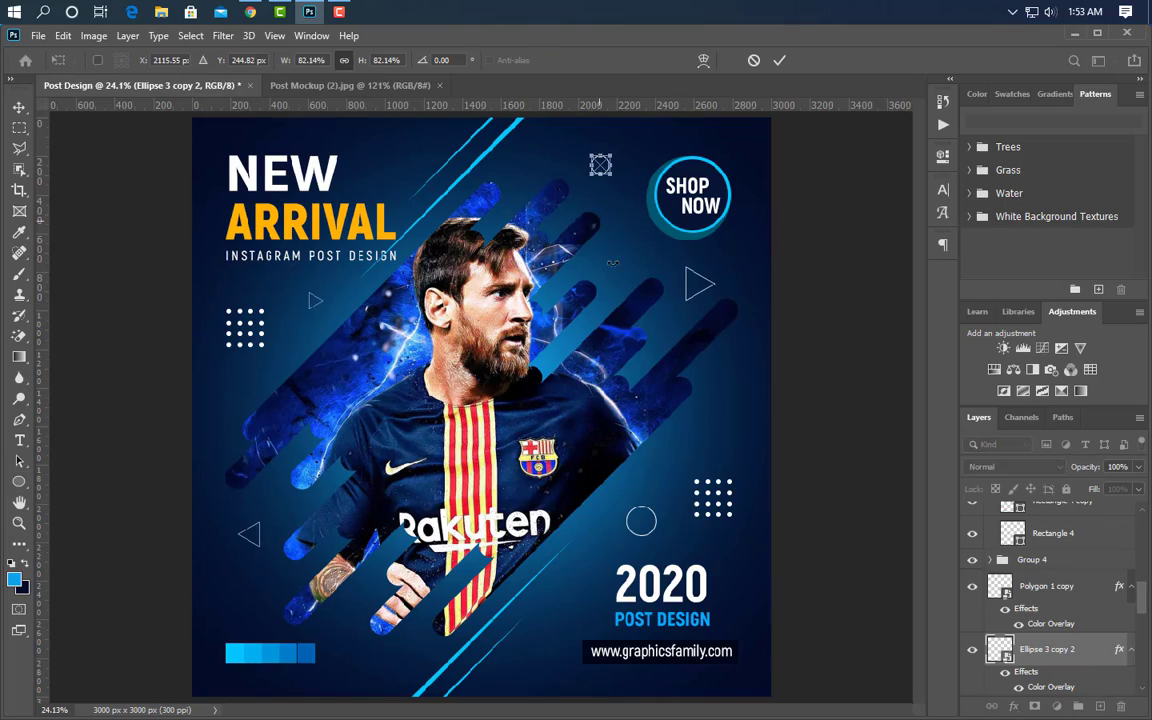